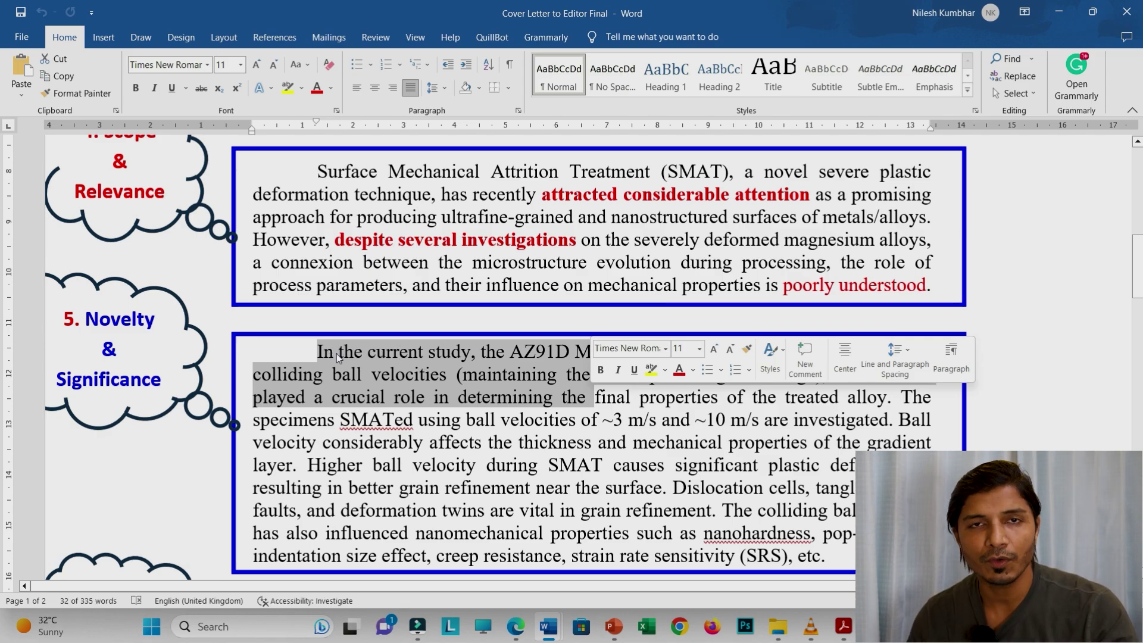
Examine the Novelty & Significance paragraph, highlighting it from "The specimens SMATed" through its final sentence.
click(464, 375)
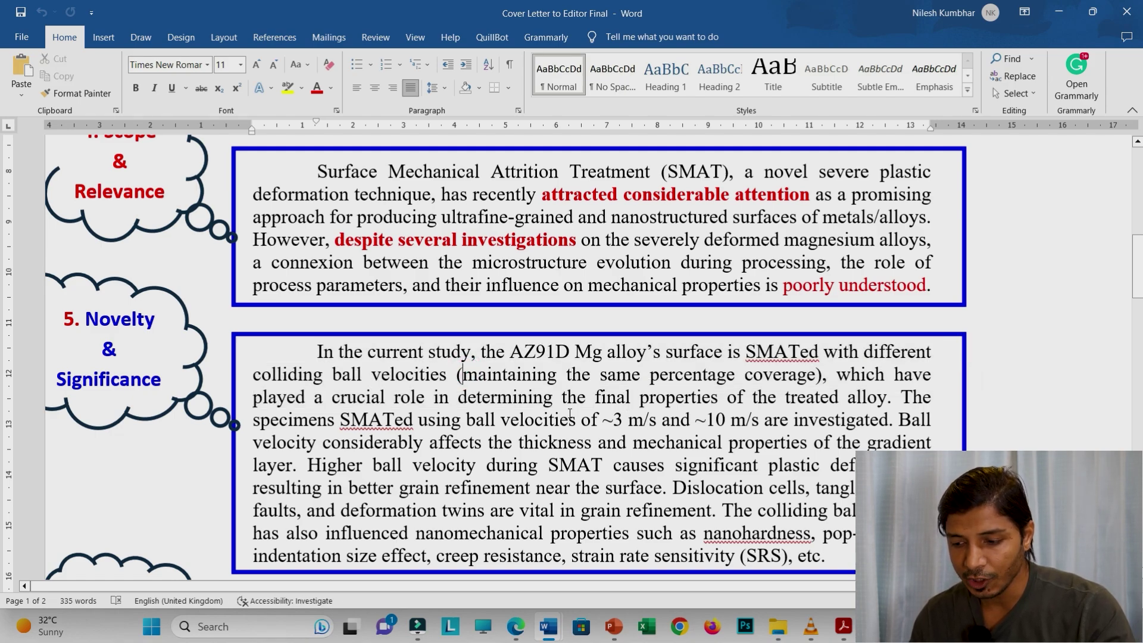
drag(900, 397, 834, 558)
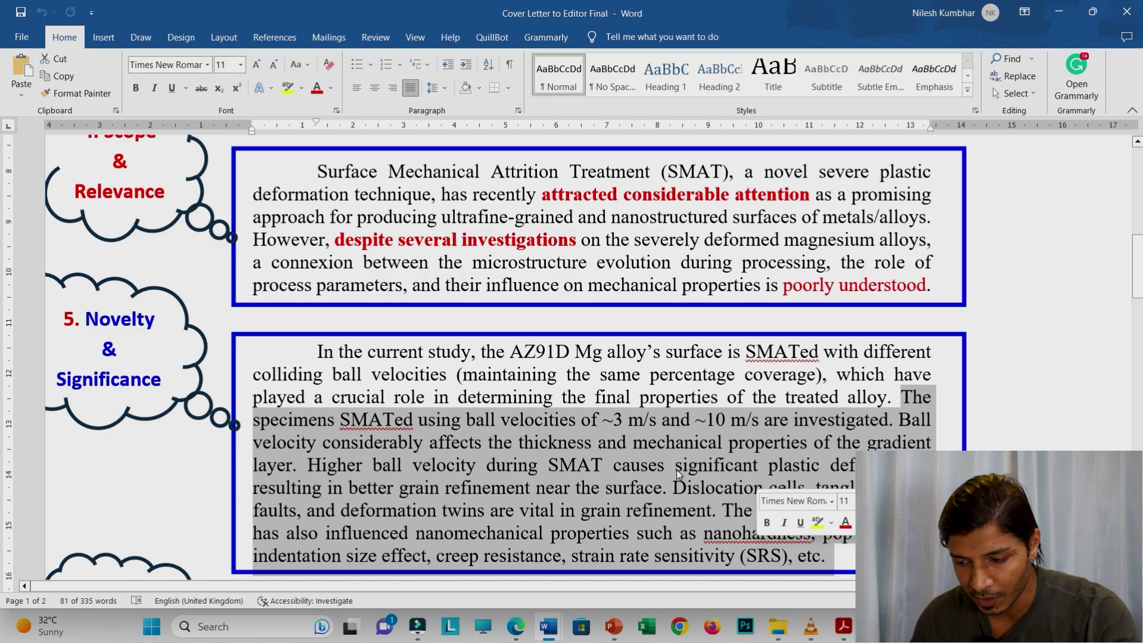
scroll(853, 422, down, 2)
scroll(853, 421, down, 1)
scroll(599, 405, up, 2)
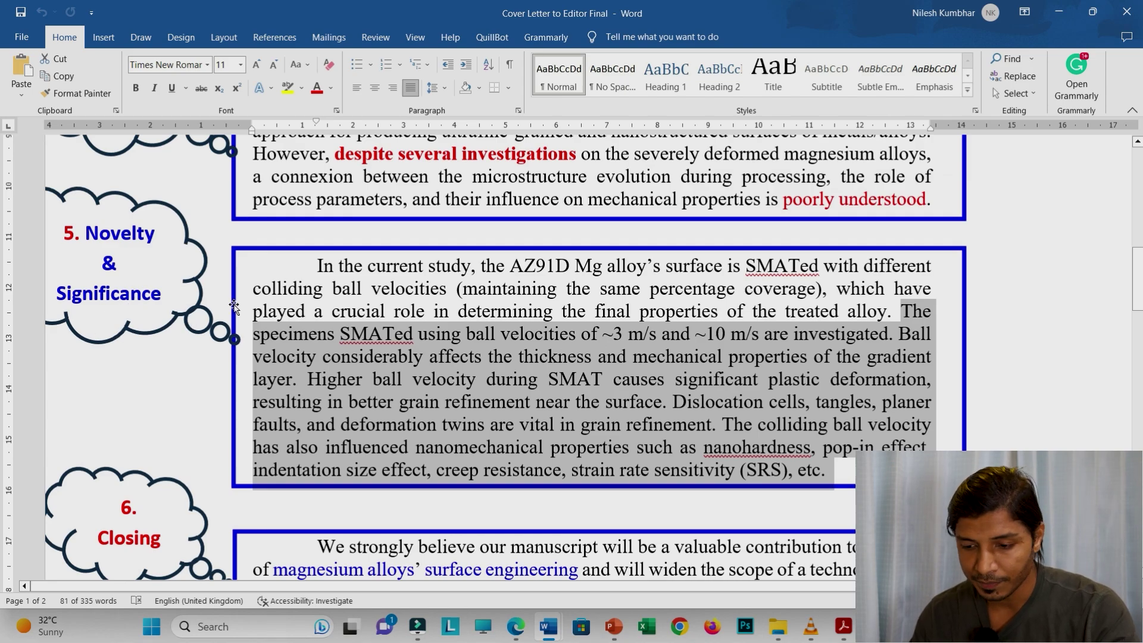
Highlight the closing paragraph, examine the corresponding author's name and affiliation block, and return to the start of the letter.
scroll(476, 334, down, 4)
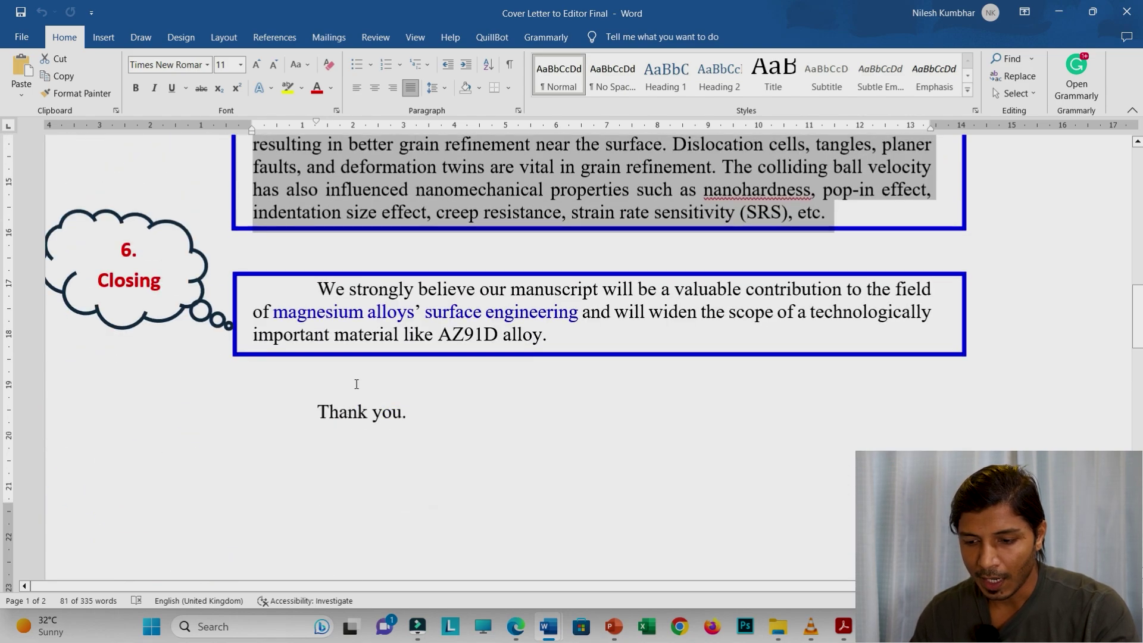
click(222, 396)
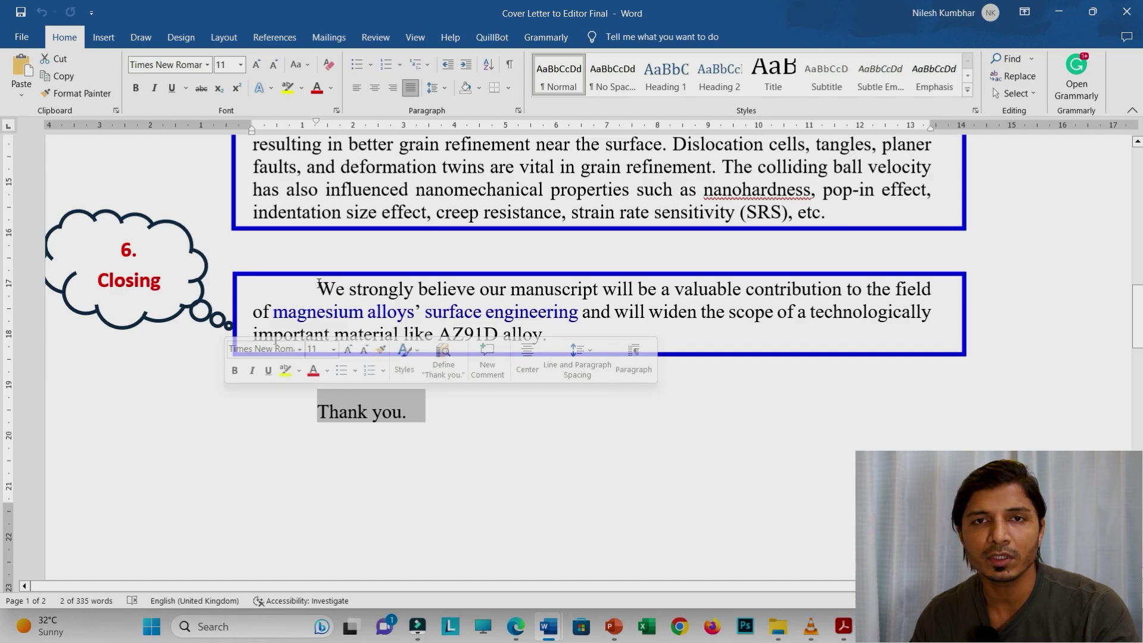
drag(319, 286, 582, 343)
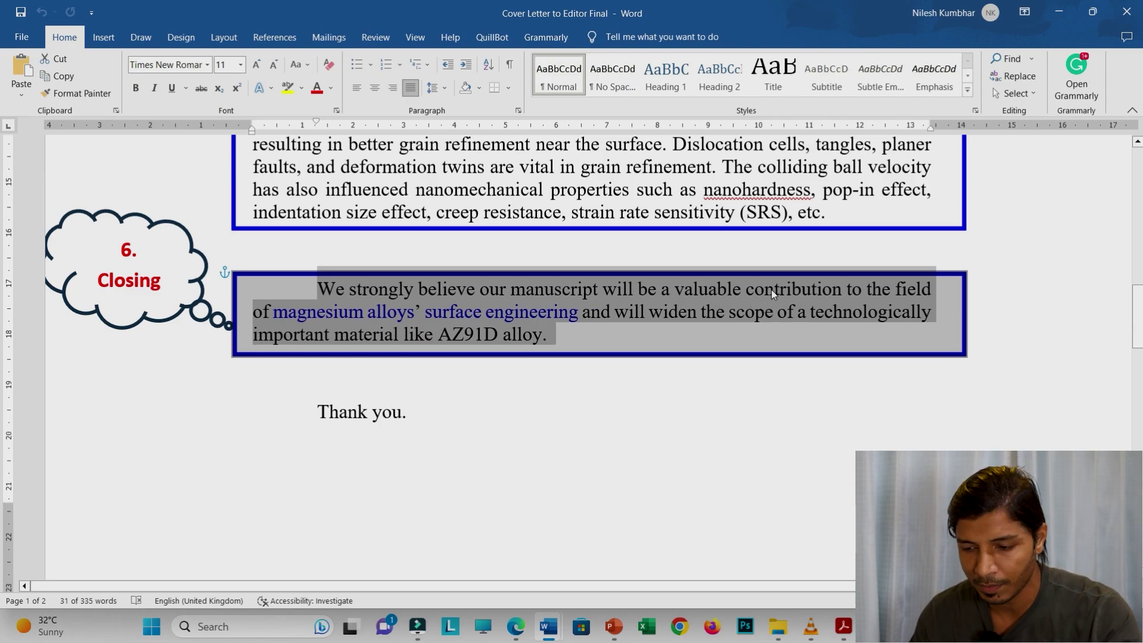
scroll(434, 354, down, 6)
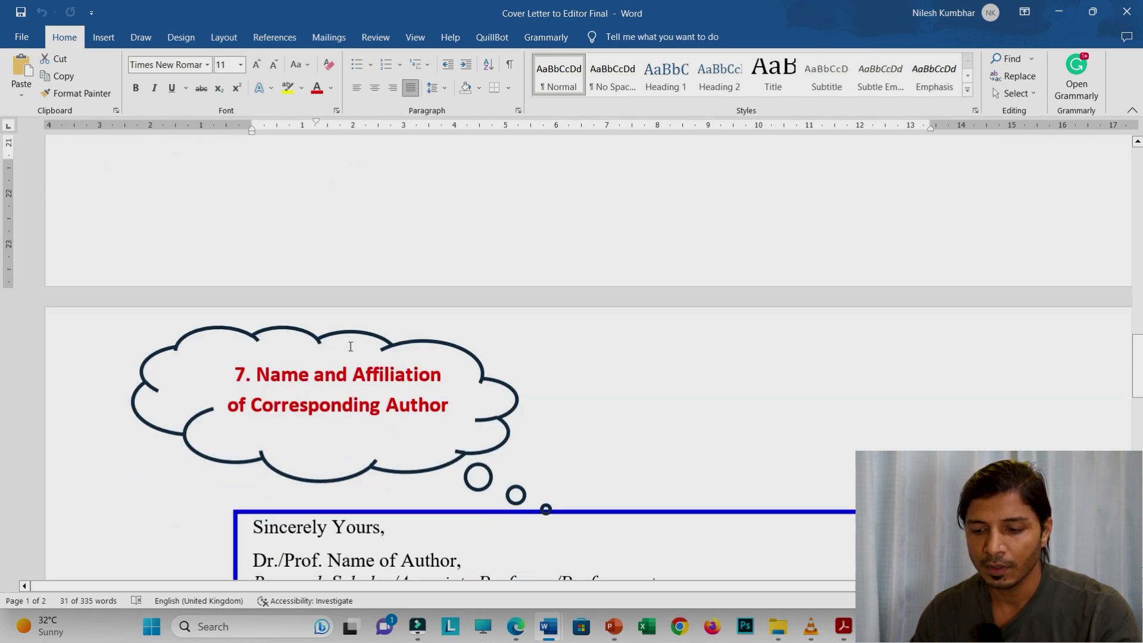
scroll(351, 339, down, 2)
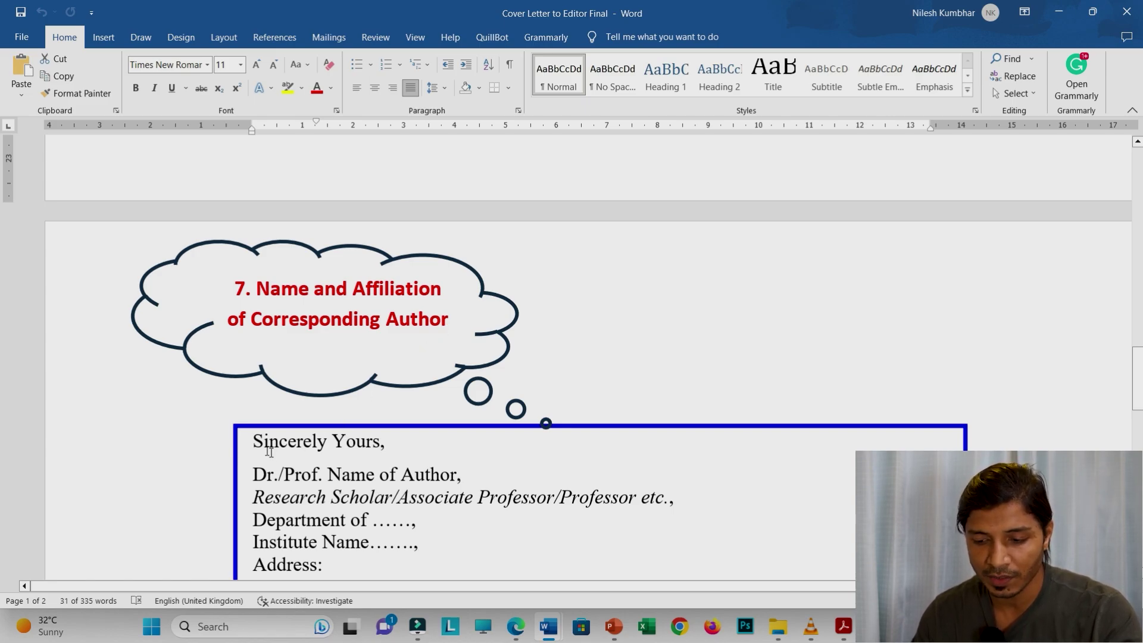
scroll(378, 443, down, 2)
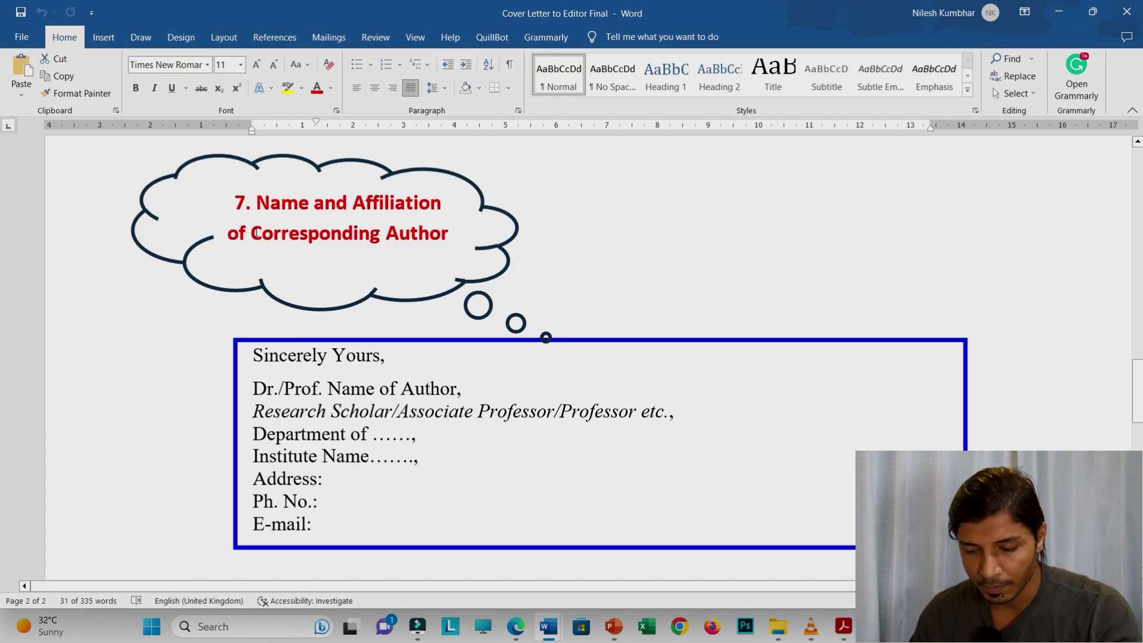
scroll(548, 365, up, 10)
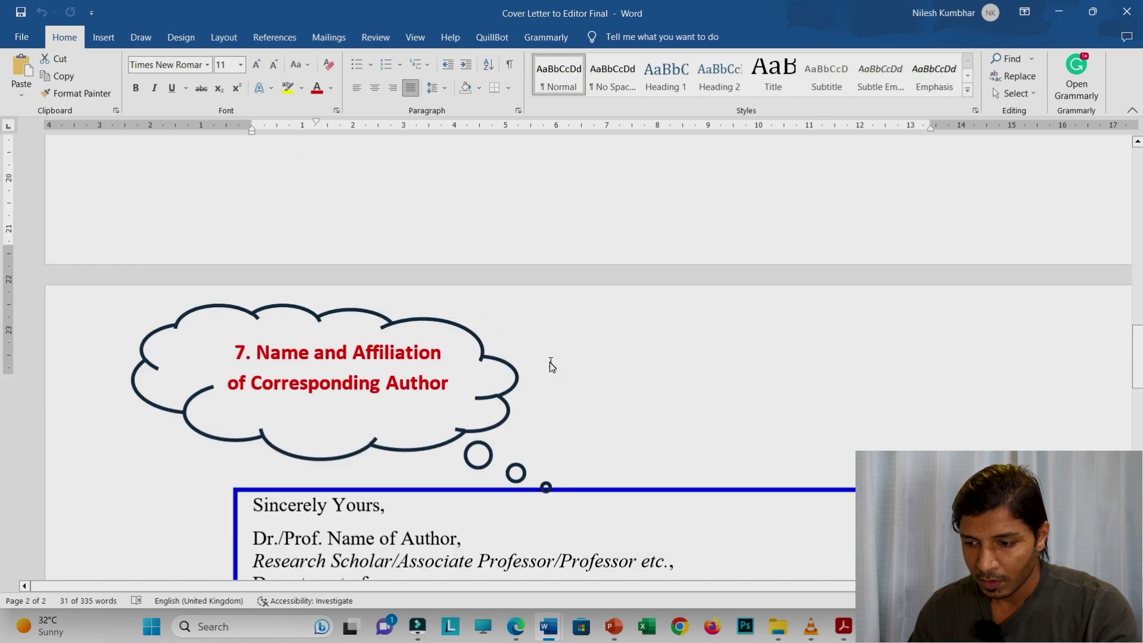
scroll(547, 369, up, 15)
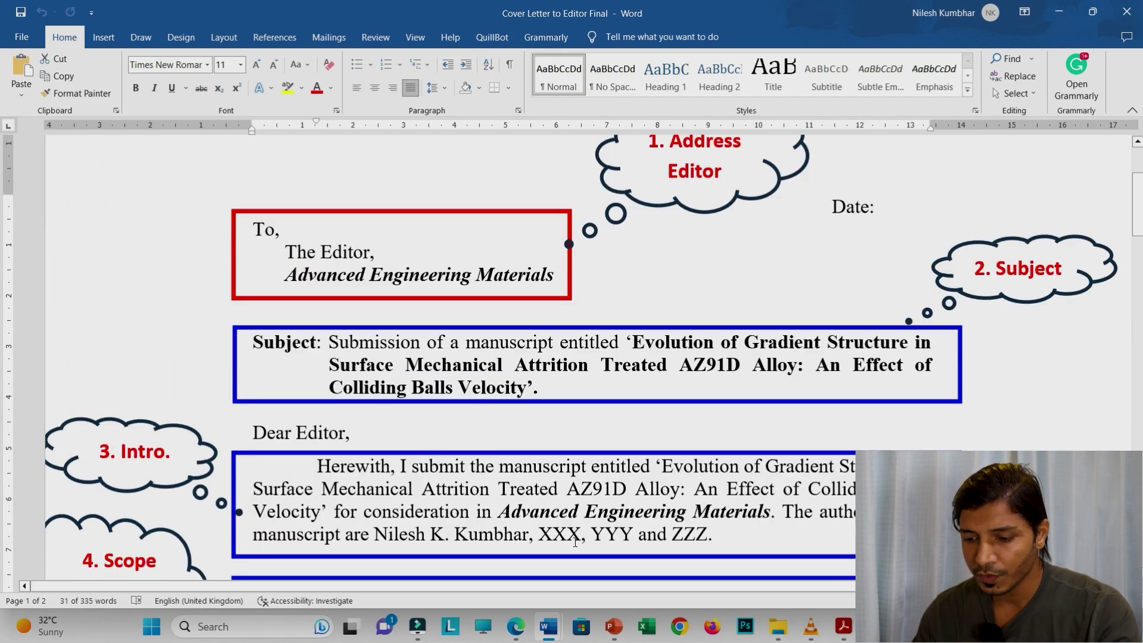
Switch to the Cover Letter_Taylor and Francis document and highlight the journal's "Aims & Scope" placeholder in its body.
click(553, 629)
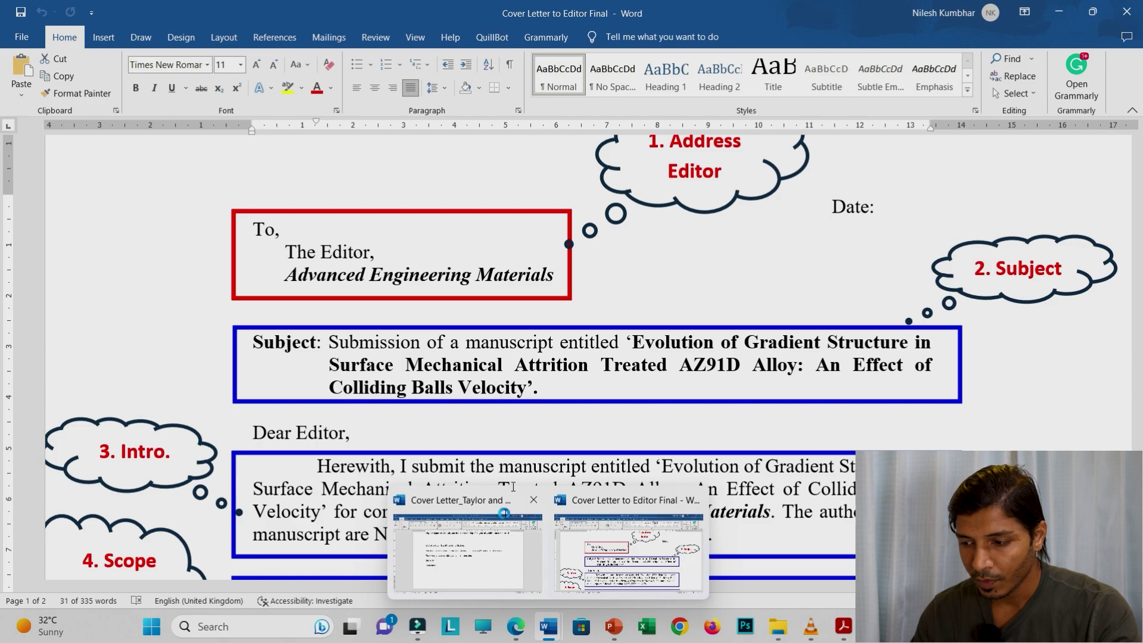
click(506, 512)
scroll(699, 440, up, 7)
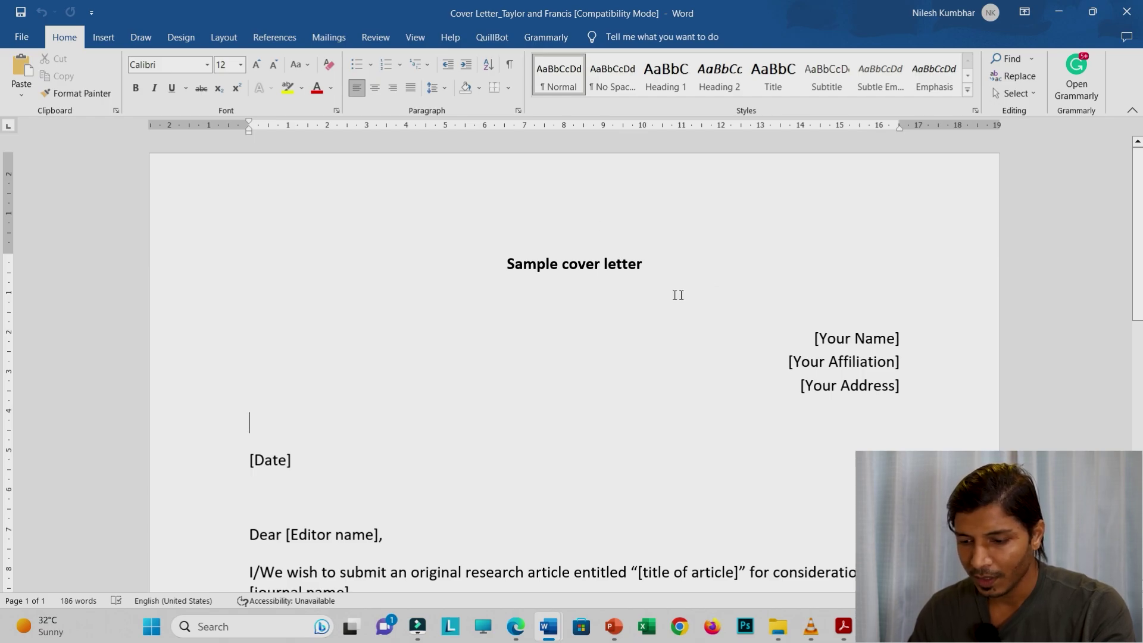
scroll(616, 322, down, 3)
scroll(615, 326, down, 2)
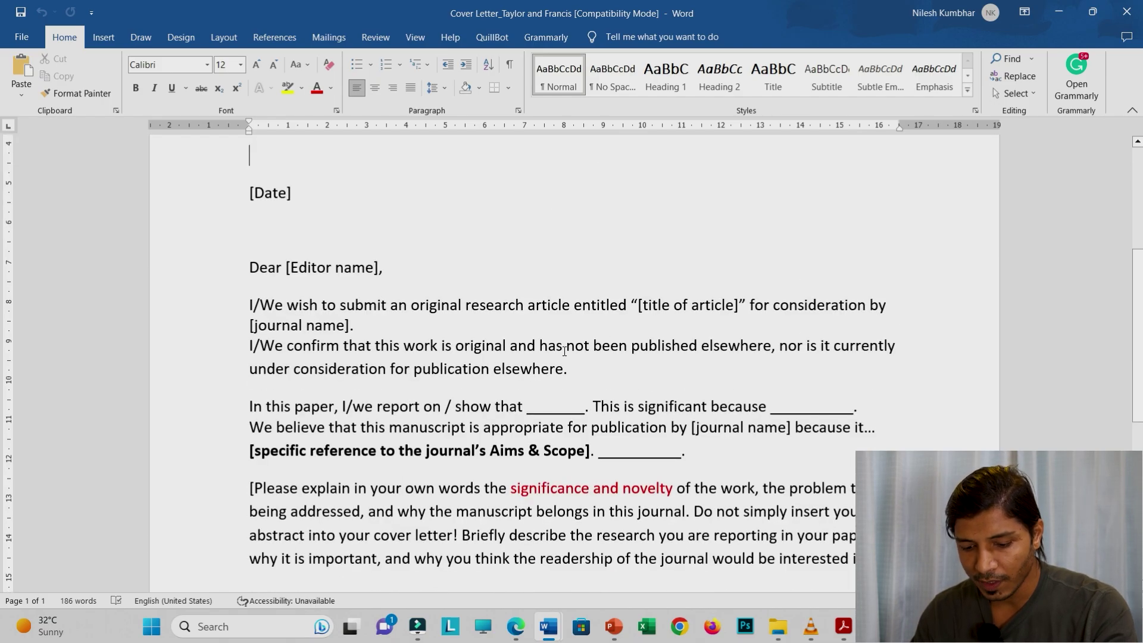
scroll(382, 320, down, 1)
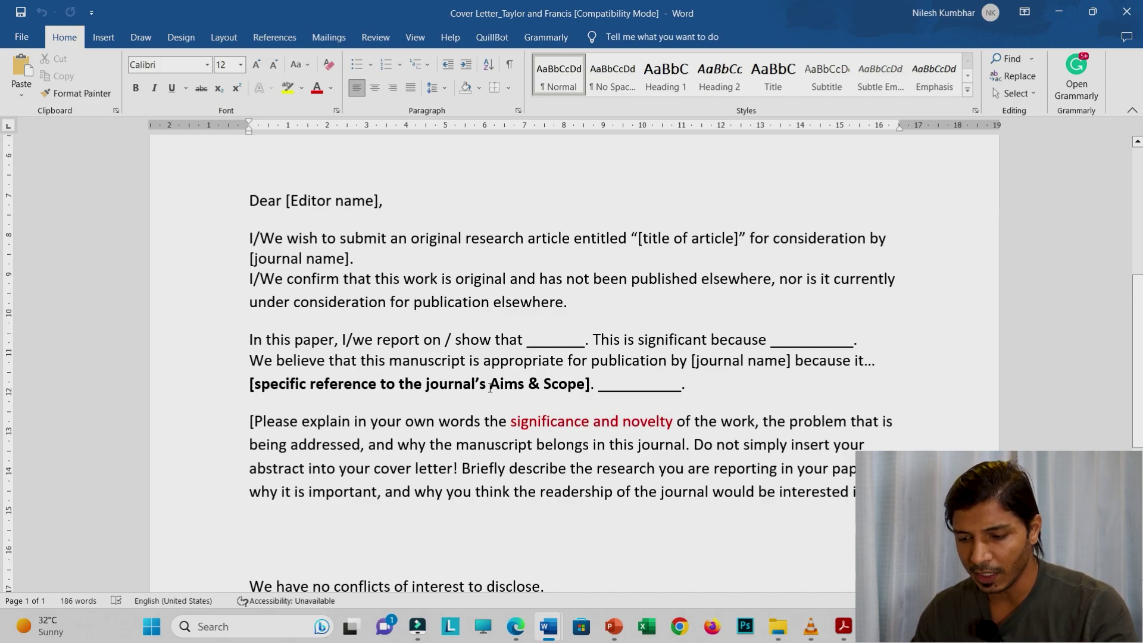
drag(490, 388, 596, 390)
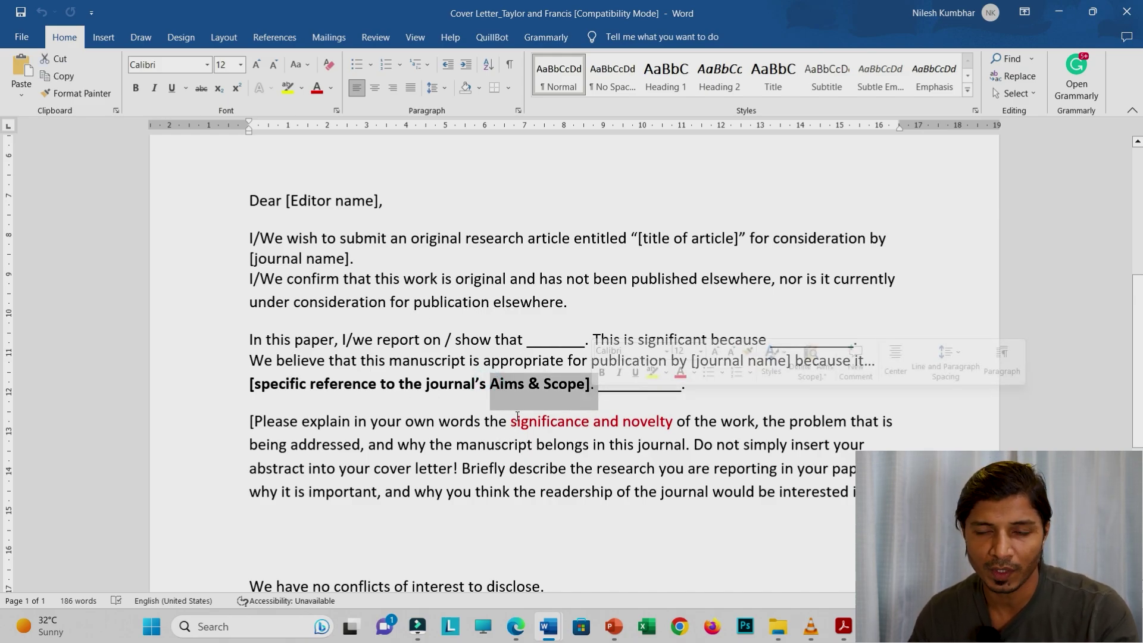
Highlight the sample letter's name, affiliation and address placeholders, and examine the rest of the letter down to its sign-off.
scroll(529, 421, up, 3)
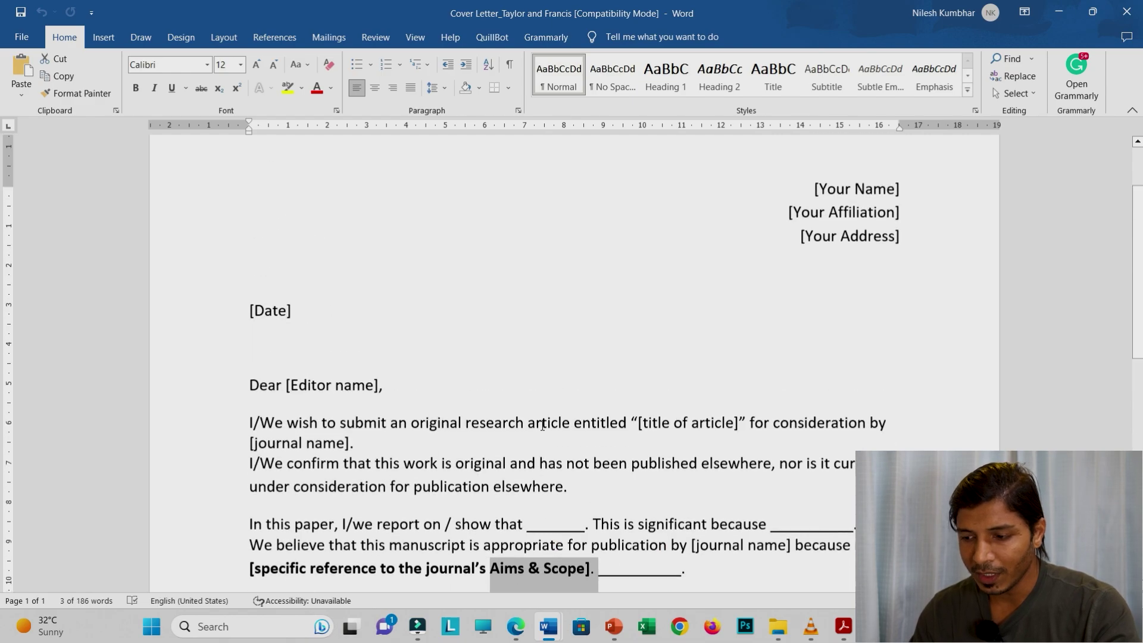
scroll(543, 424, up, 1)
drag(803, 263, 887, 331)
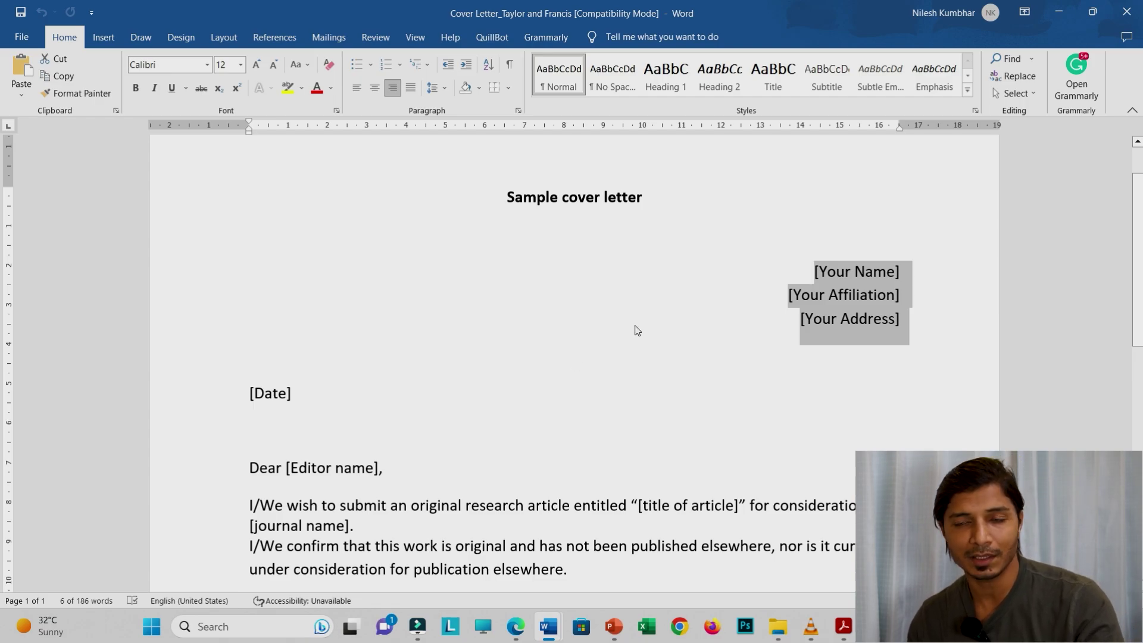
scroll(729, 351, down, 2)
scroll(729, 351, up, 3)
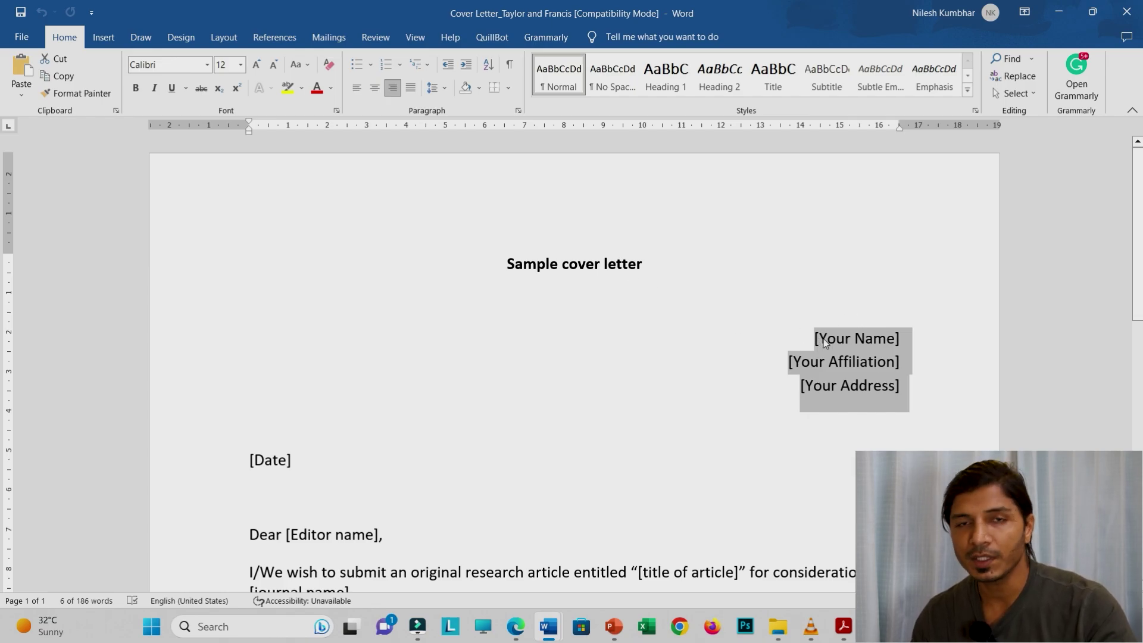
scroll(630, 344, down, 11)
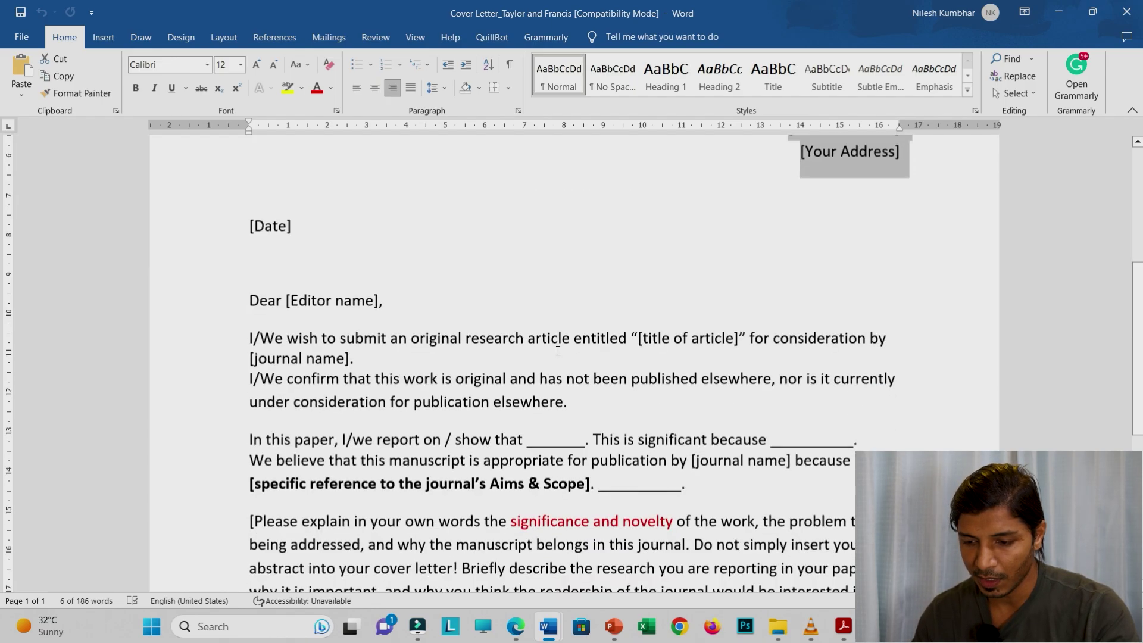
scroll(499, 320, down, 1)
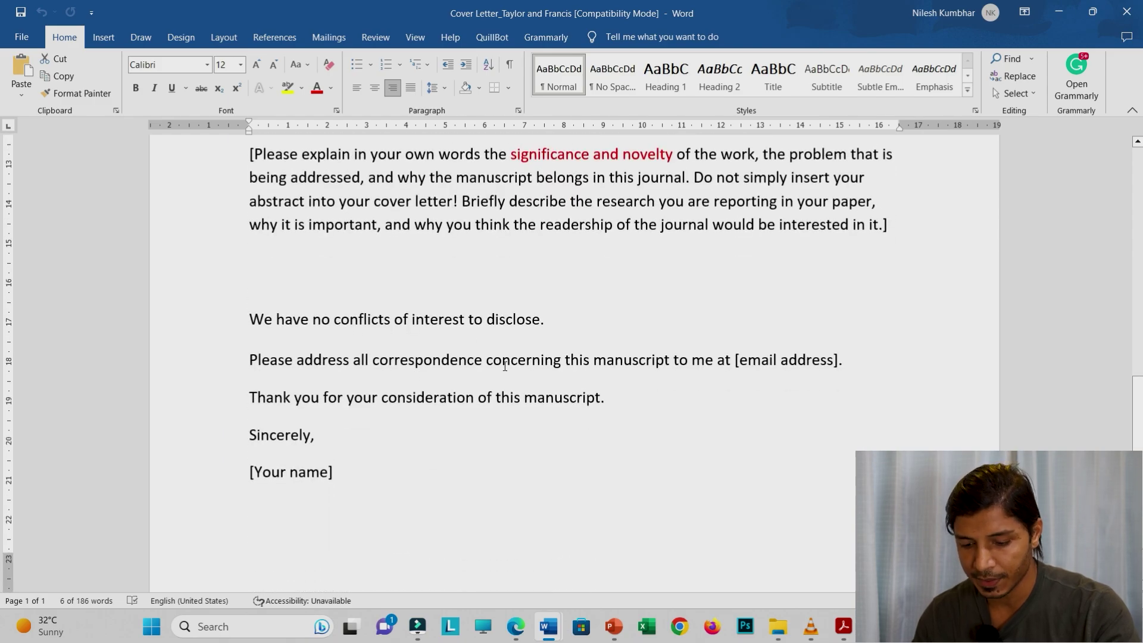
scroll(462, 361, up, 6)
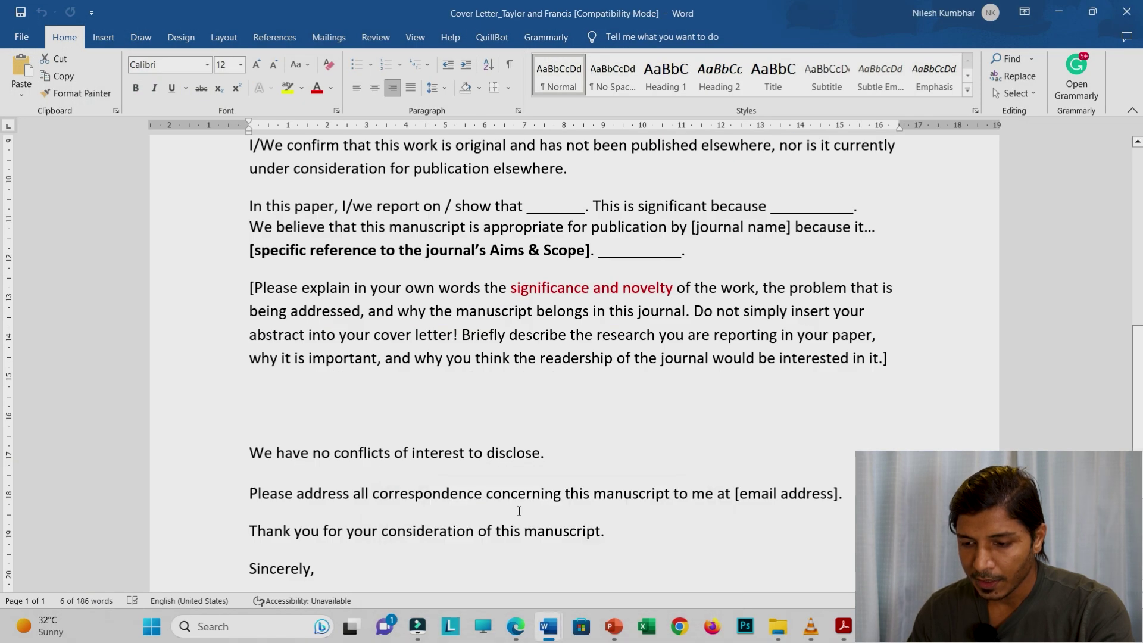
scroll(519, 510, up, 12)
Switch back to the Cover Letter to Editor Final document and review its Scope & Relevance and Novelty & Significance sections.
mouse_move(546, 619)
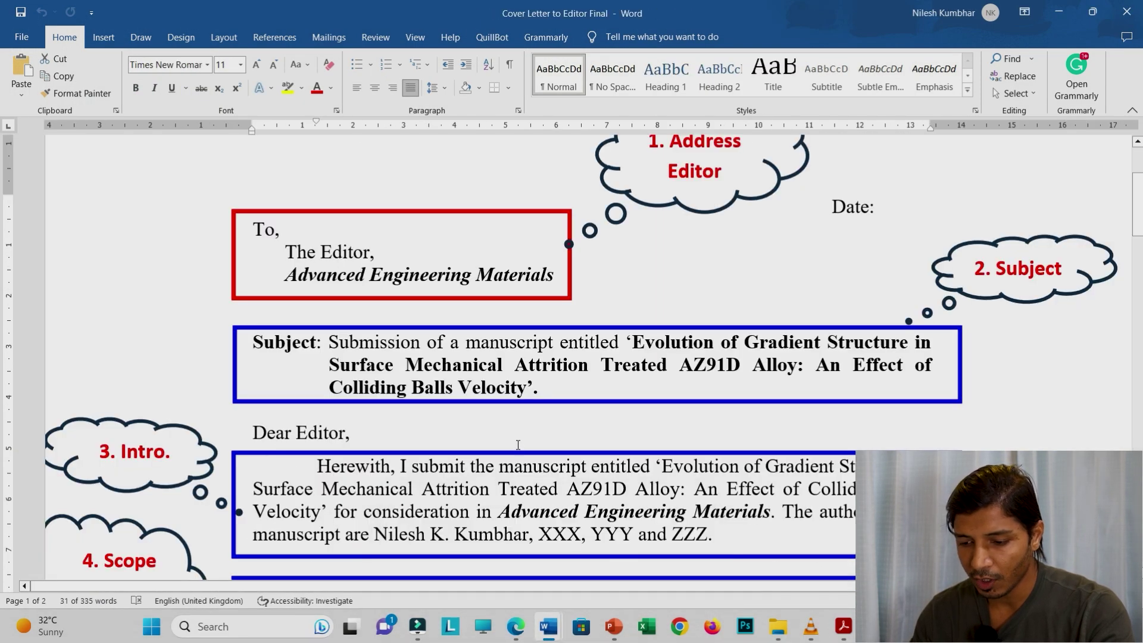
click(615, 551)
scroll(700, 358, down, 5)
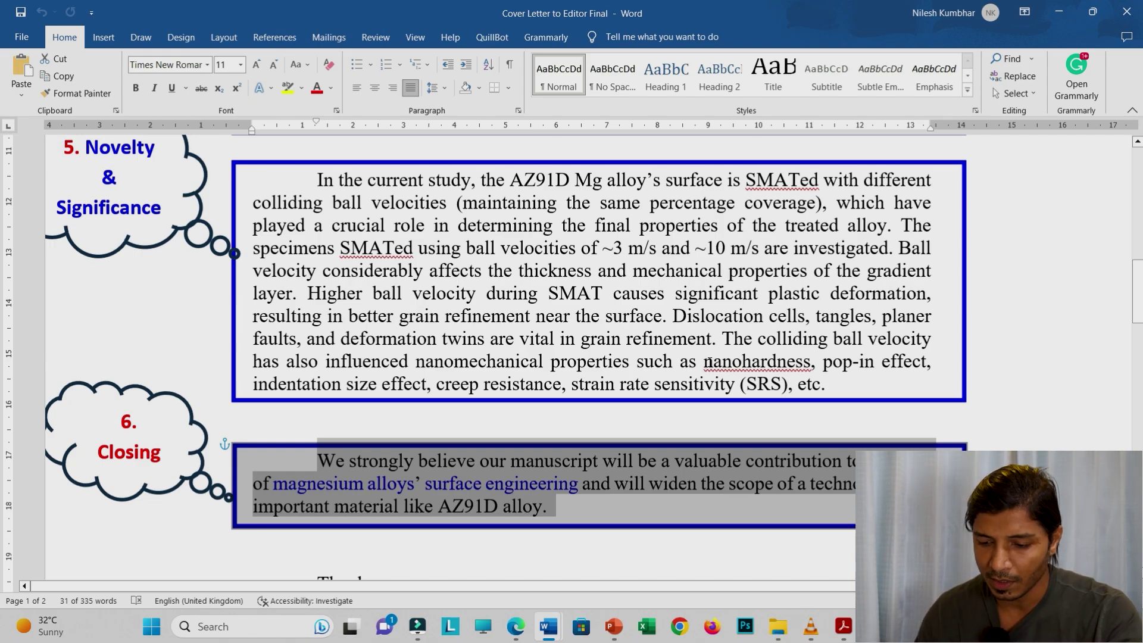
scroll(823, 399, up, 5)
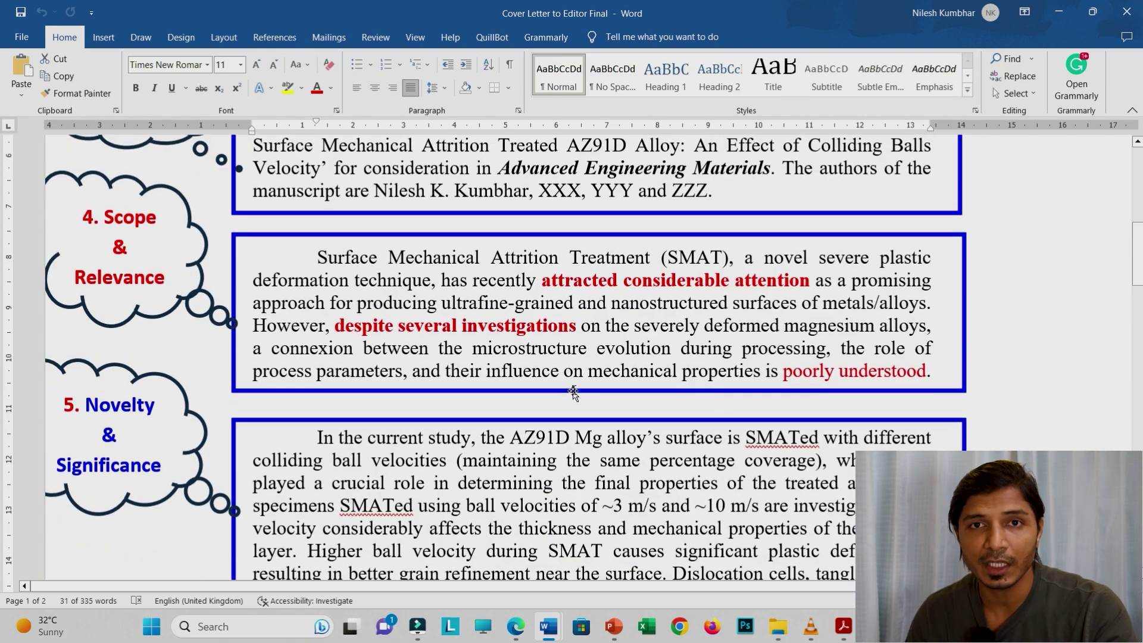
scroll(510, 434, down, 2)
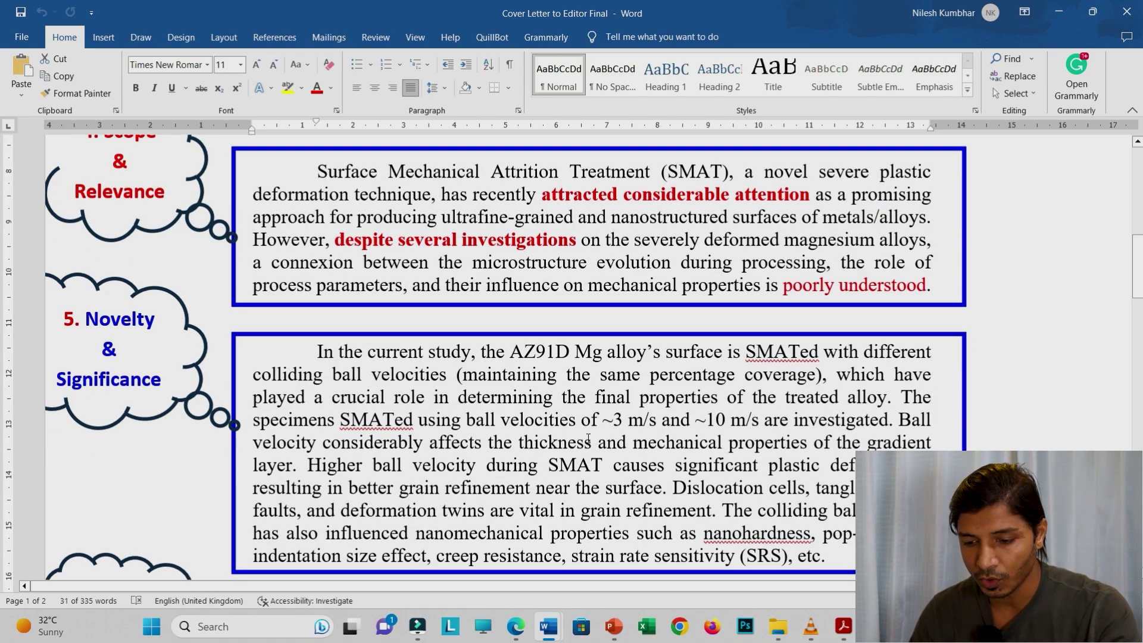
scroll(550, 516, down, 2)
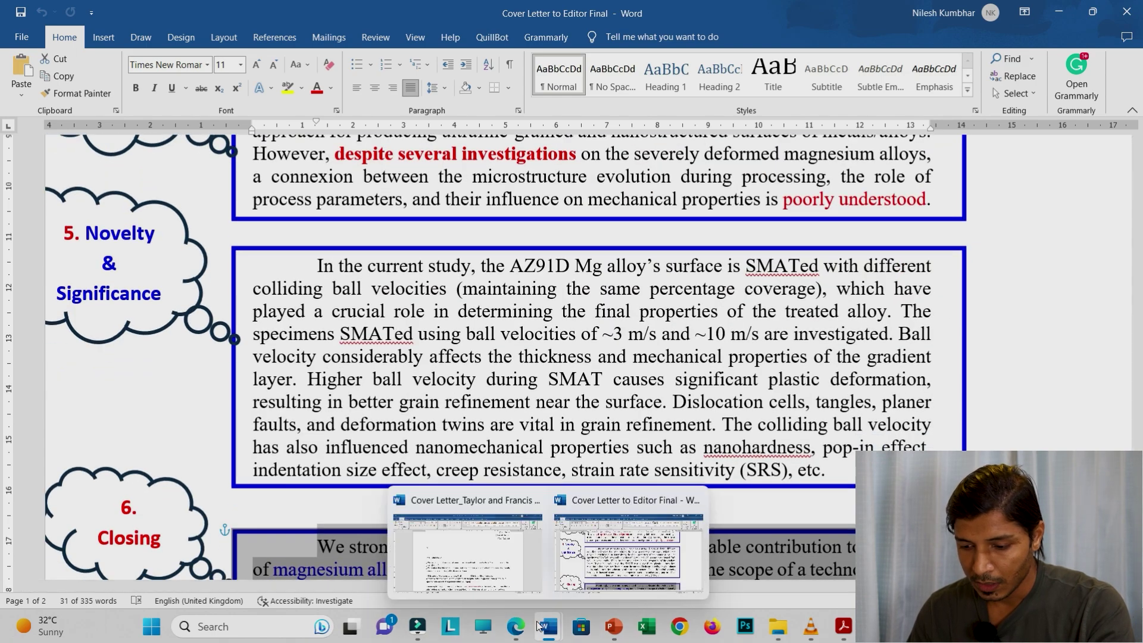
Switch to ChatGPT in the browser and enter the prompt "consider abstract and conclusion and write a cover letter for research paper submission:".
click(516, 626)
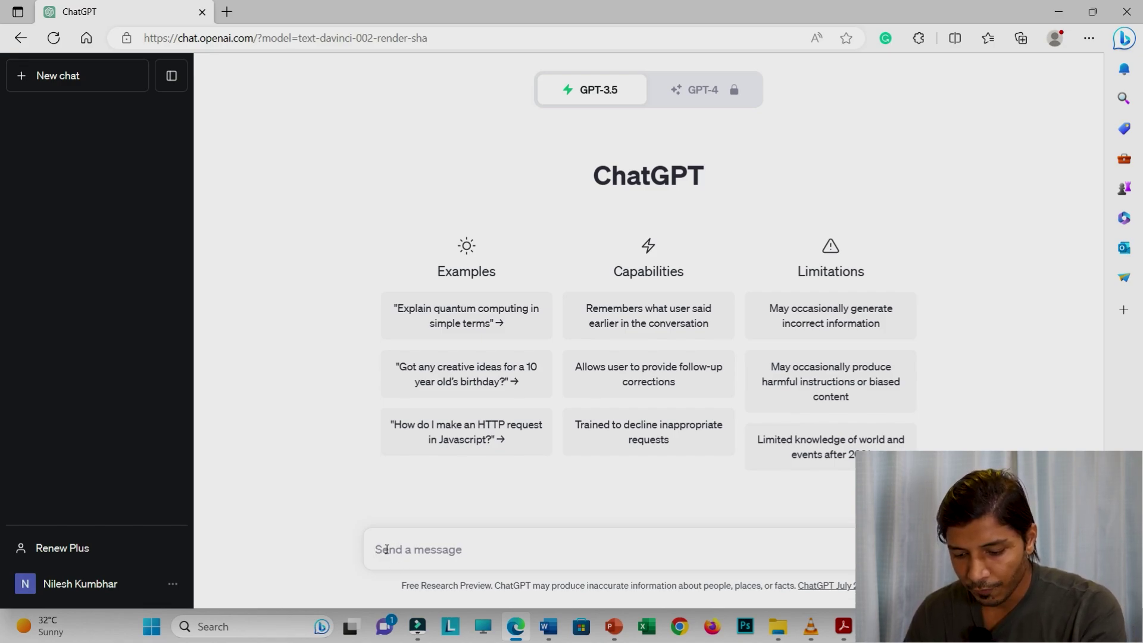
text(consider abstract and conclusion and write a cover letter for research paper submission:)
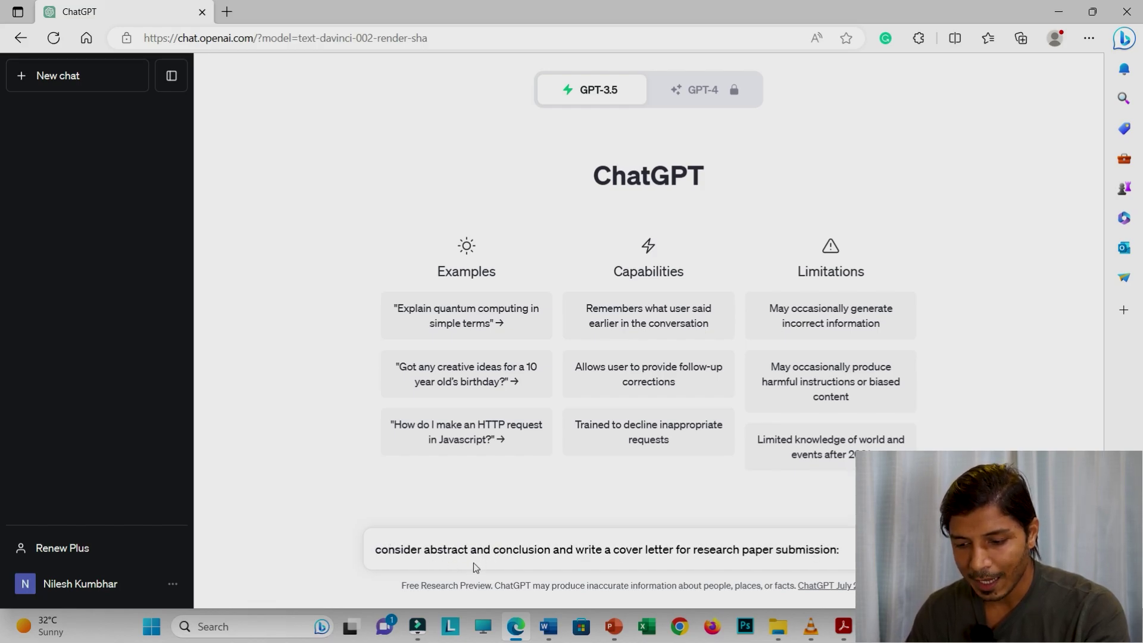
click(377, 550)
key(shift+Right)
key(shift+Right)
key(shift+Right)
key(shift+Right)
key(shift+Right)
key(shift+Right)
key(shift+Right)
key(shift+Right)
key(shift+Right)
key(shift+Right)
key(shift+Right)
key(shift+Right)
key(shift+Right)
key(shift+Right)
key(shift+Right)
key(shift+Right)
key(shift+Right)
key(shift+Right)
key(shift+Right)
key(shift+Right)
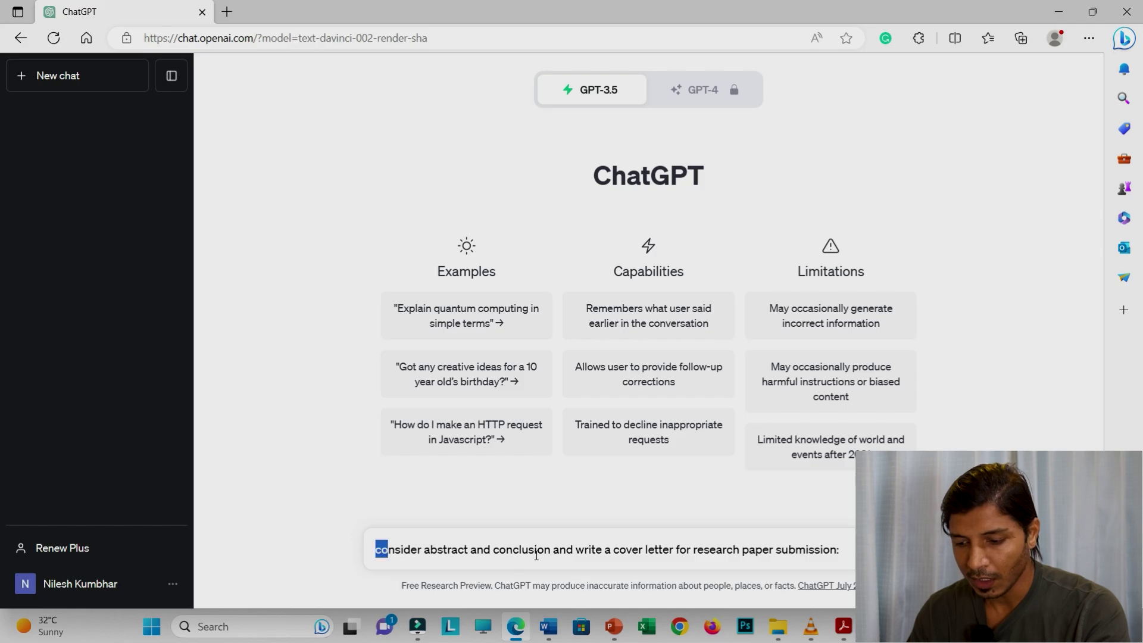
key(shift+Right)
key(shift+Right)
key(shift+Right)
key(shift+Right)
key(shift+Right)
key(shift+Right)
key(shift+Right)
key(shift+Right)
key(shift+Right)
key(shift+Right)
key(shift+Right)
key(shift+Right)
key(shift+Right)
key(shift+Right)
key(shift+Right)
key(shift+Right)
key(shift+Right)
key(shift+Right)
key(shift+Right)
key(shift+Right)
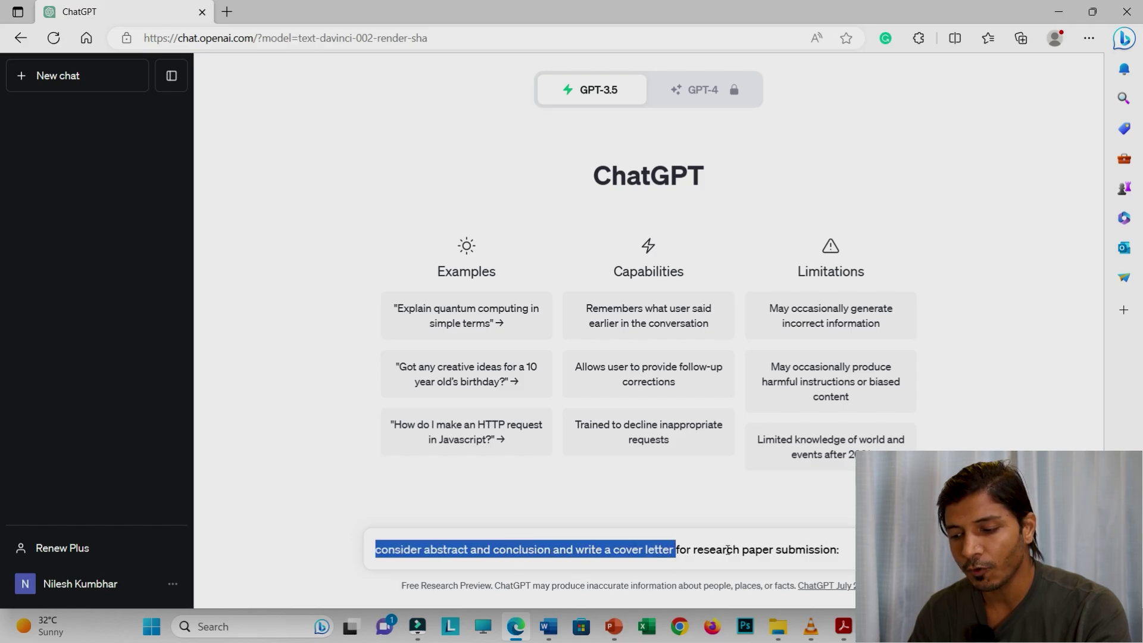
click(578, 550)
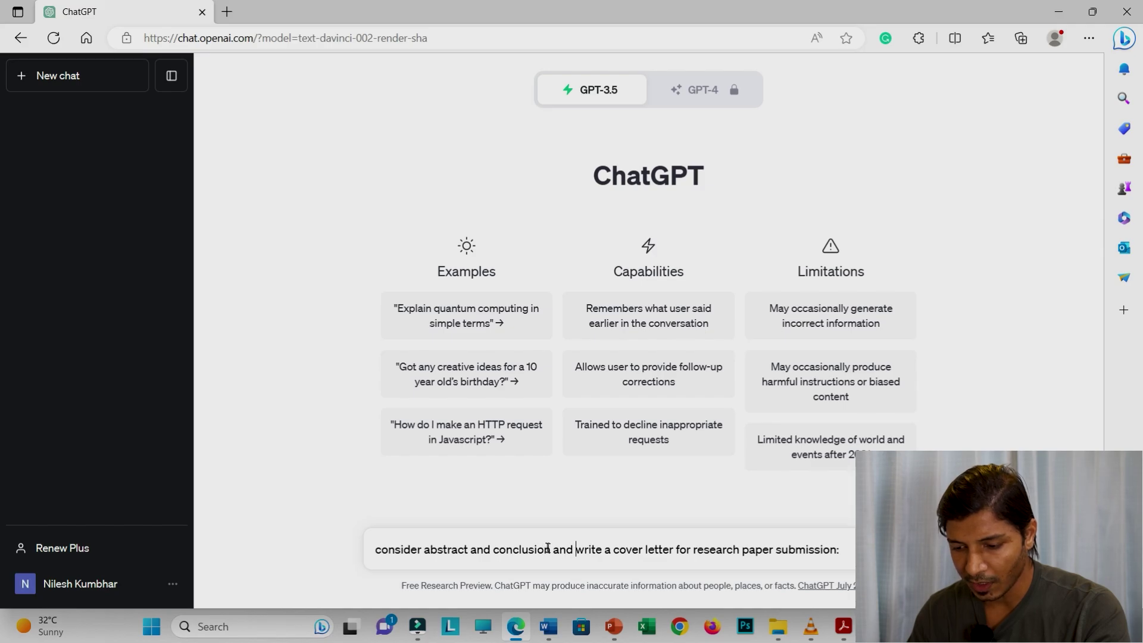
Replace "abstract and conclusion" in the unsent prompt with "next".
key(shift+Left)
key(shift+Left)
key(shift+Left)
key(shift+Left)
key(shift+Left)
key(shift+Left)
key(shift+Left)
key(shift+Left)
key(shift+Left)
key(shift+Left)
key(shift+Left)
key(shift+Left)
key(shift+Left)
key(shift+Left)
key(shift+Left)
key(shift+Left)
key(shift+Left)
key(shift+Left)
key(shift+Left)
key(shift+Left)
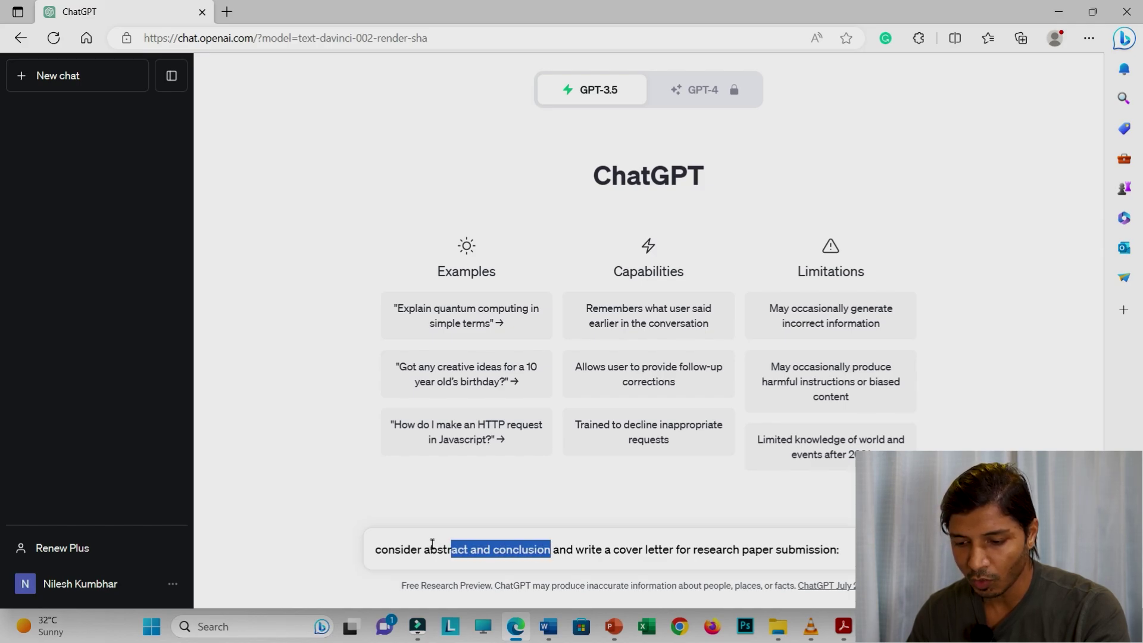
key(shift+Left)
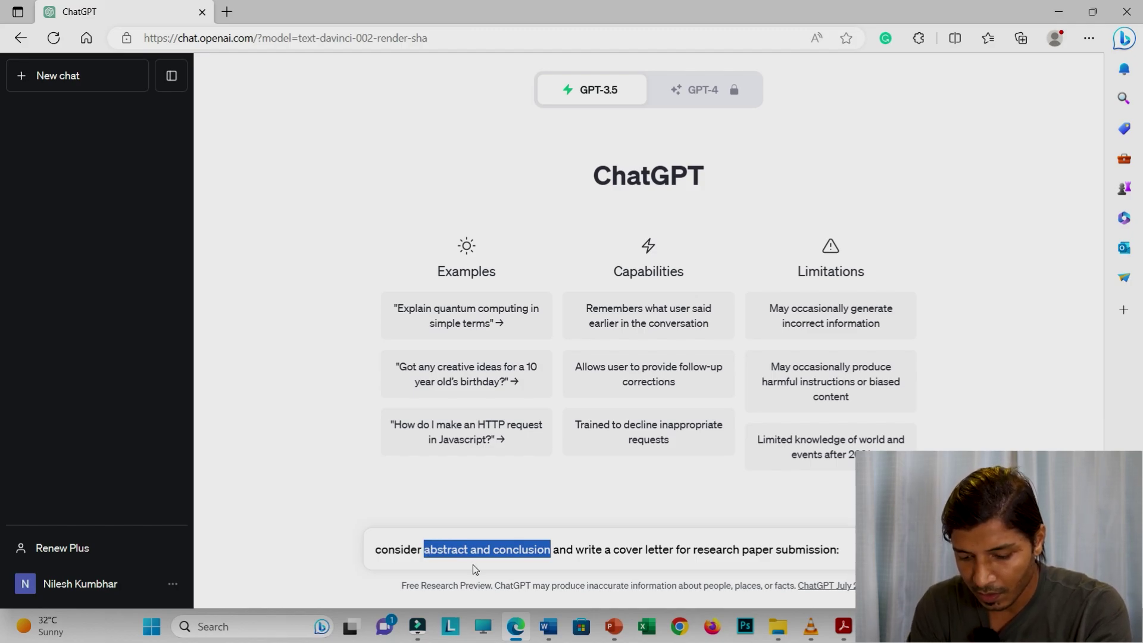
text(next)
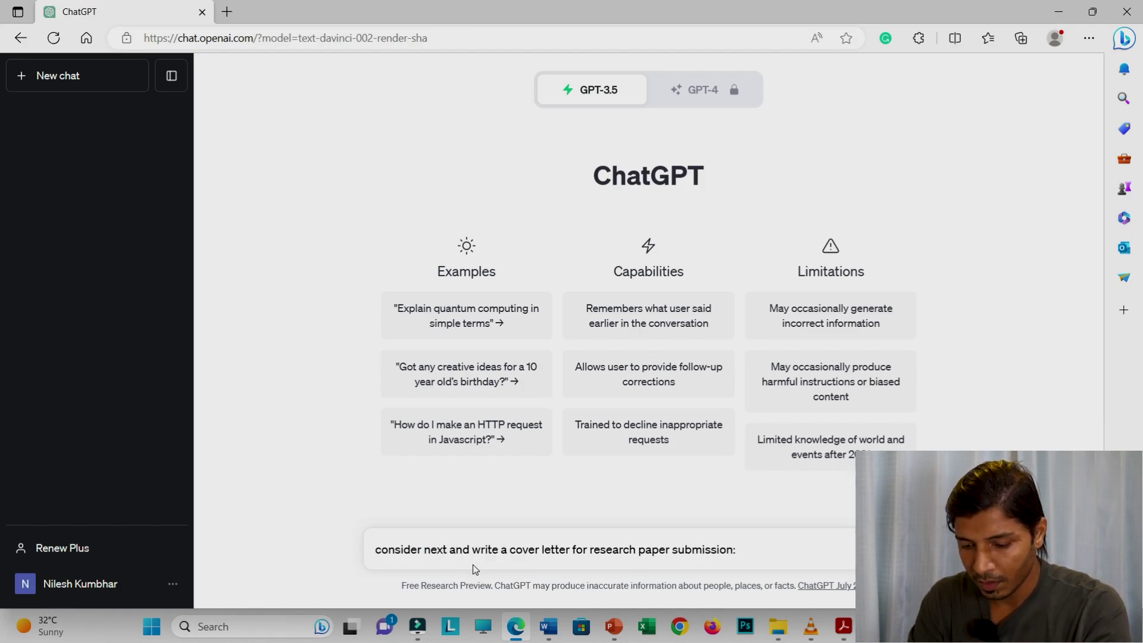
Add the word "text" after "next" in the unsent cover letter prompt, and return to the prompt's end.
text( text)
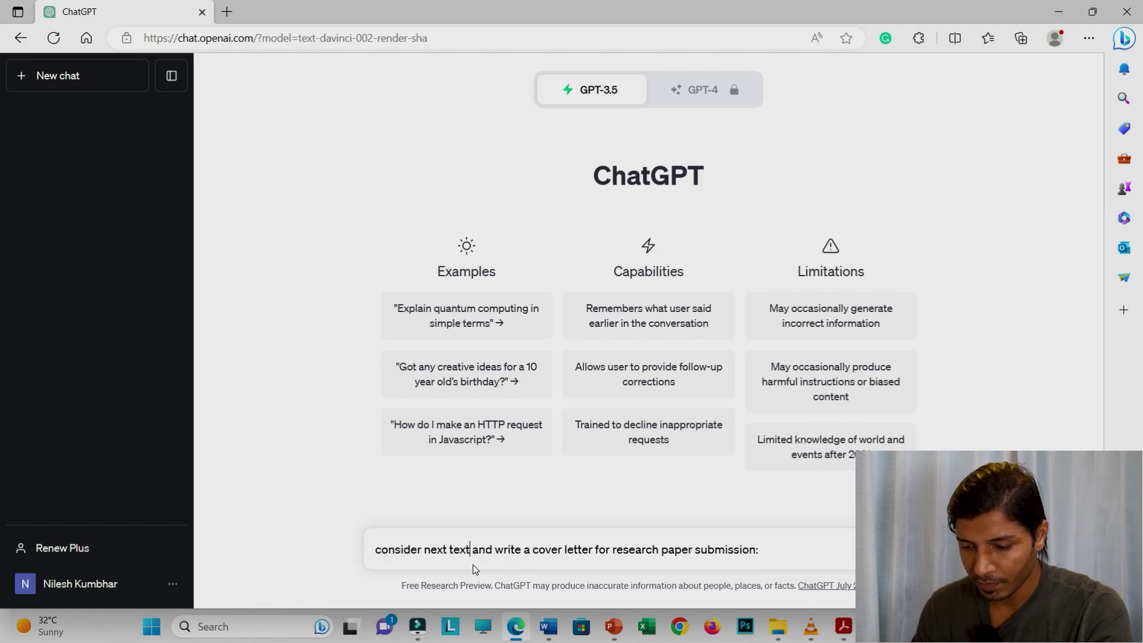
click(766, 549)
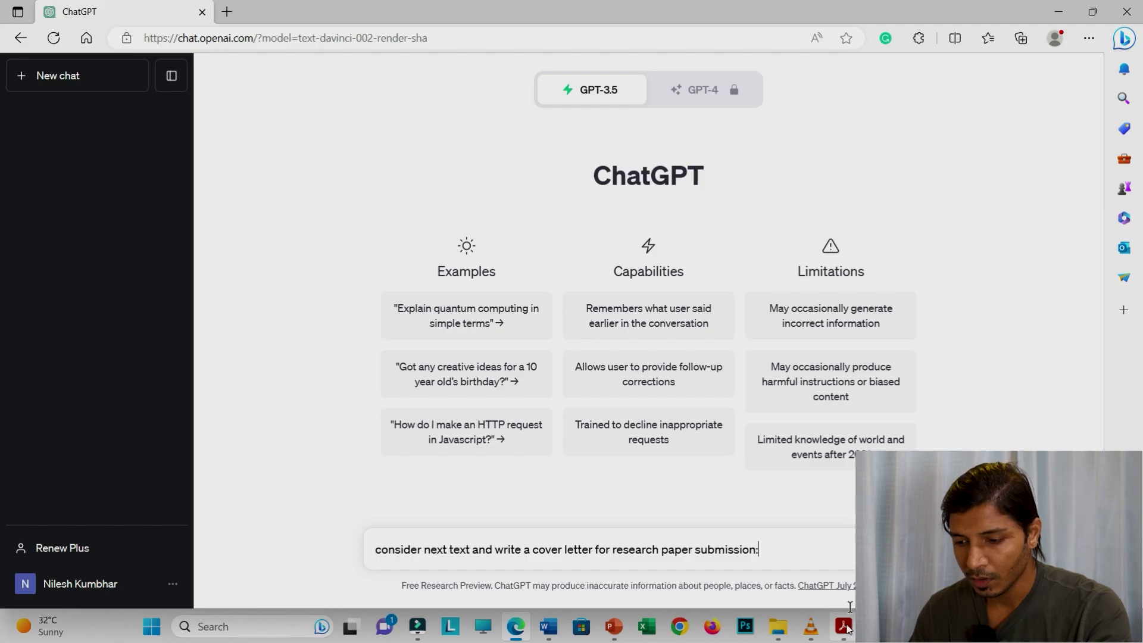
Copy the abstract from the published article PDF in Acrobat Reader and paste it at the end of the ChatGPT prompt.
click(844, 626)
scroll(828, 494, up, 5)
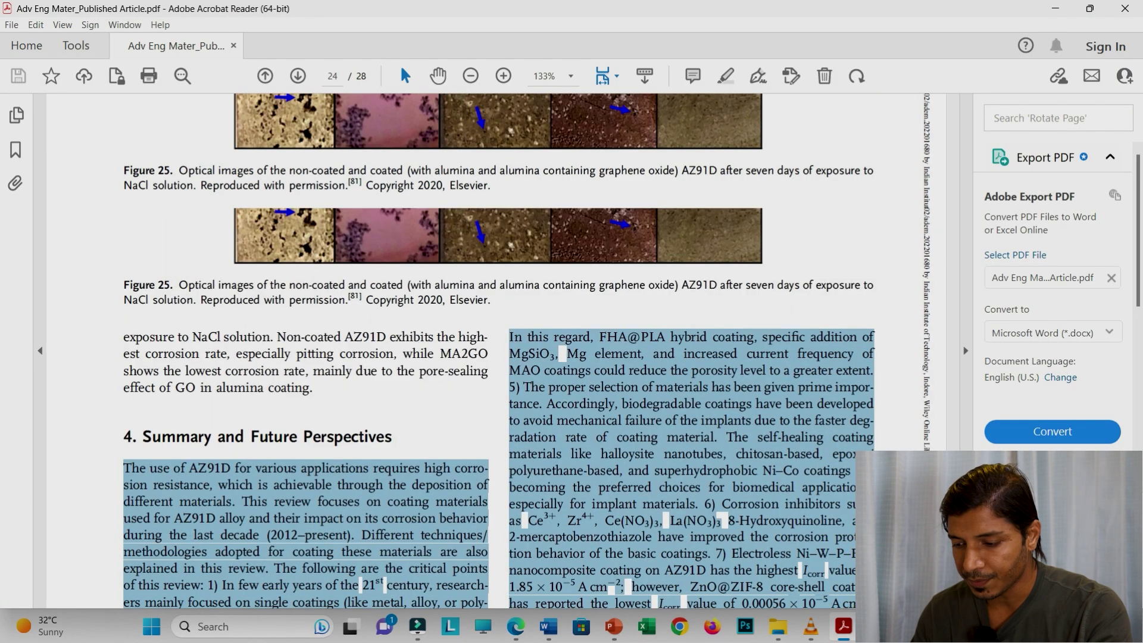
scroll(960, 156, up, 20)
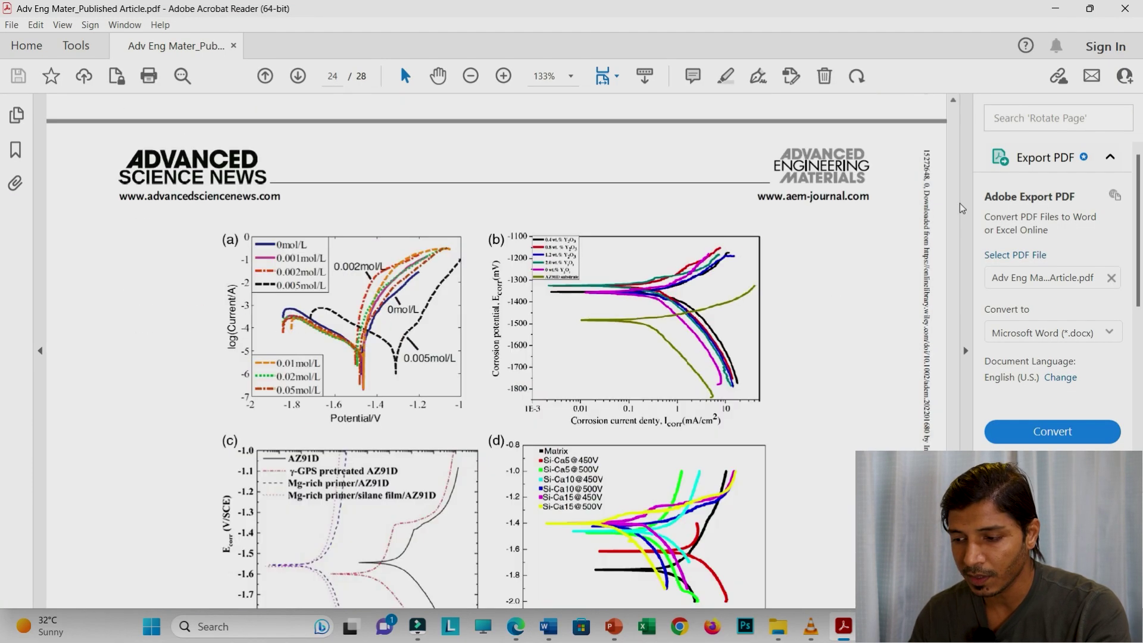
scroll(960, 149, up, 20)
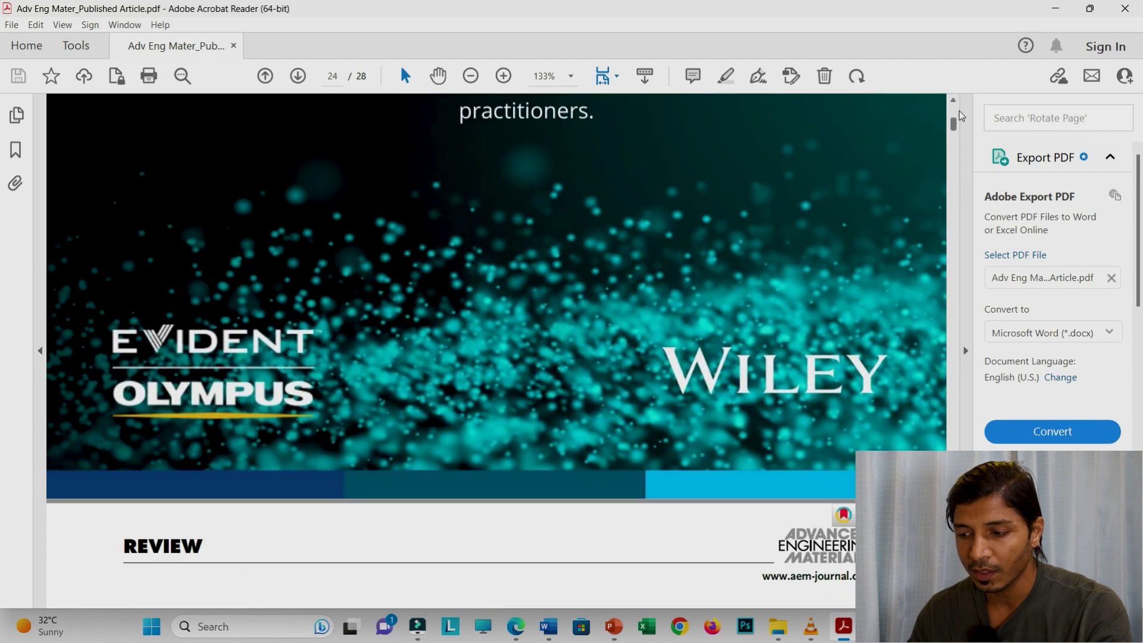
scroll(822, 255, down, 4)
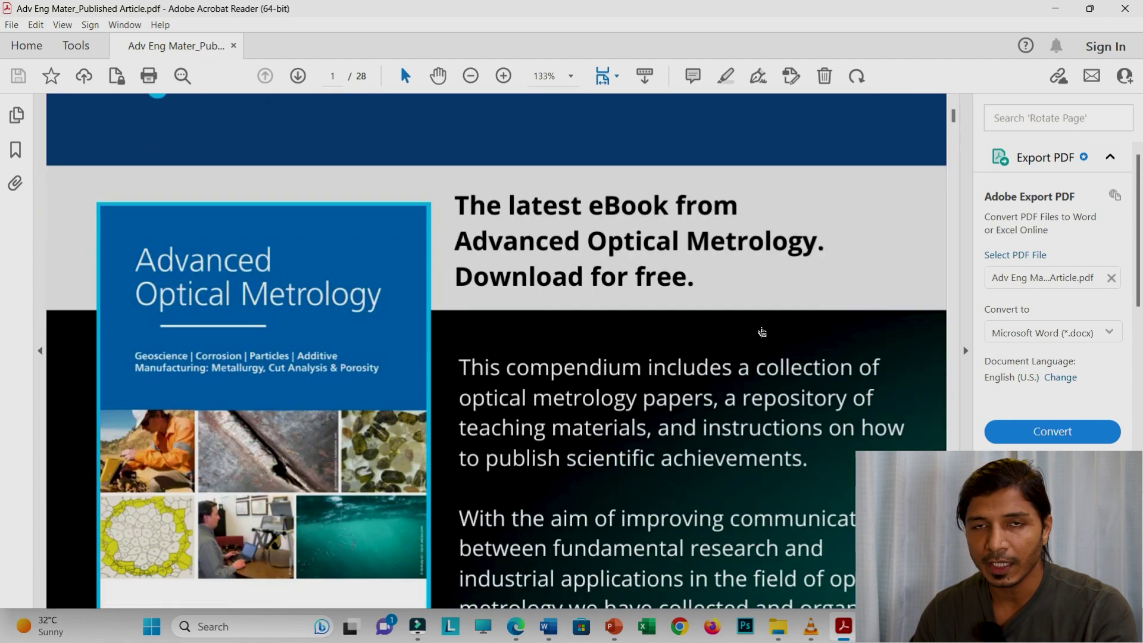
scroll(762, 332, down, 1)
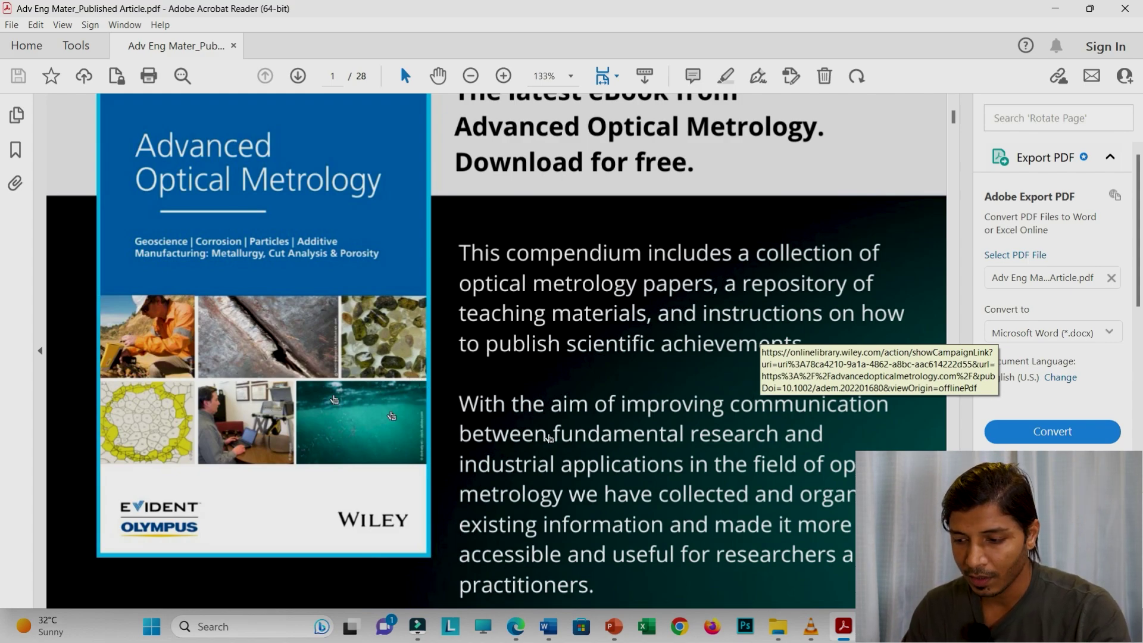
scroll(550, 439, down, 4)
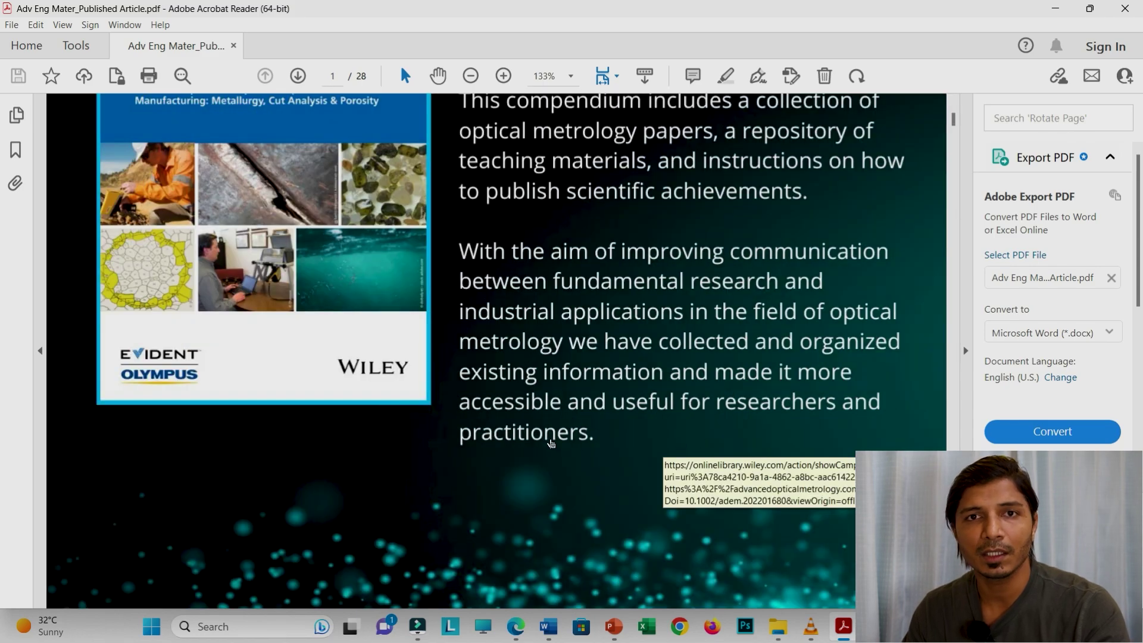
scroll(540, 446, down, 4)
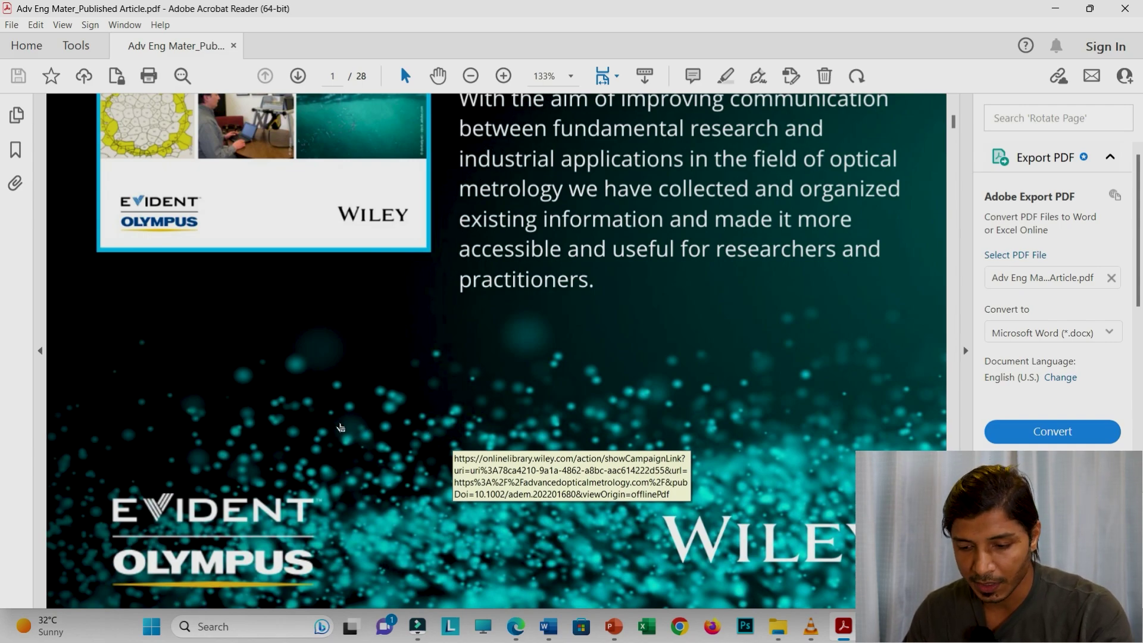
scroll(293, 424, down, 10)
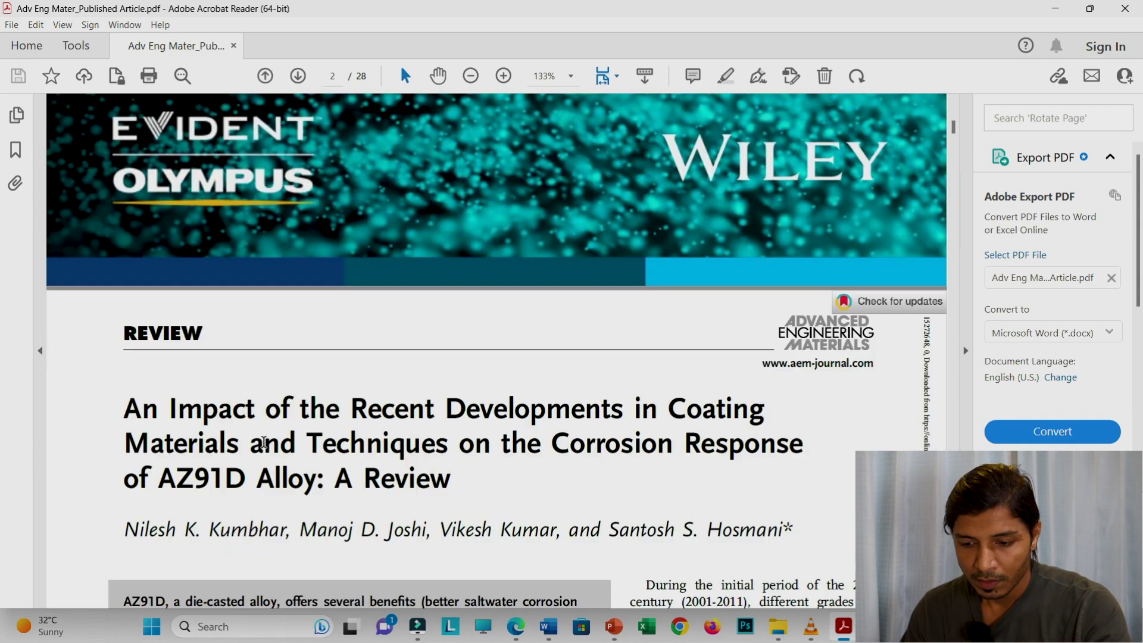
scroll(264, 443, down, 5)
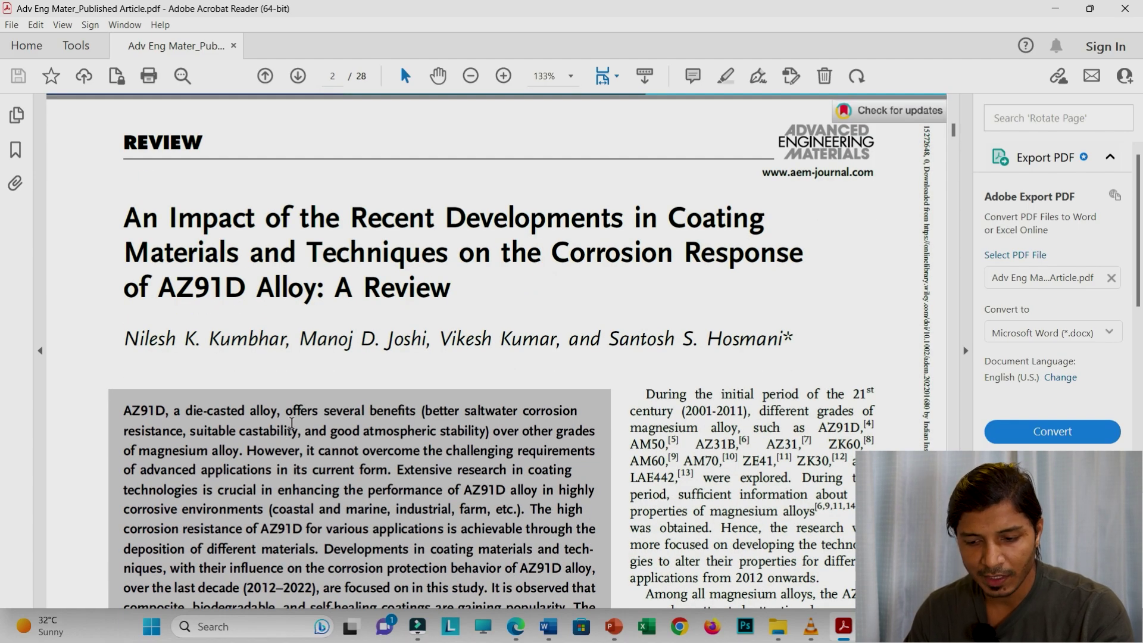
scroll(291, 417, down, 2)
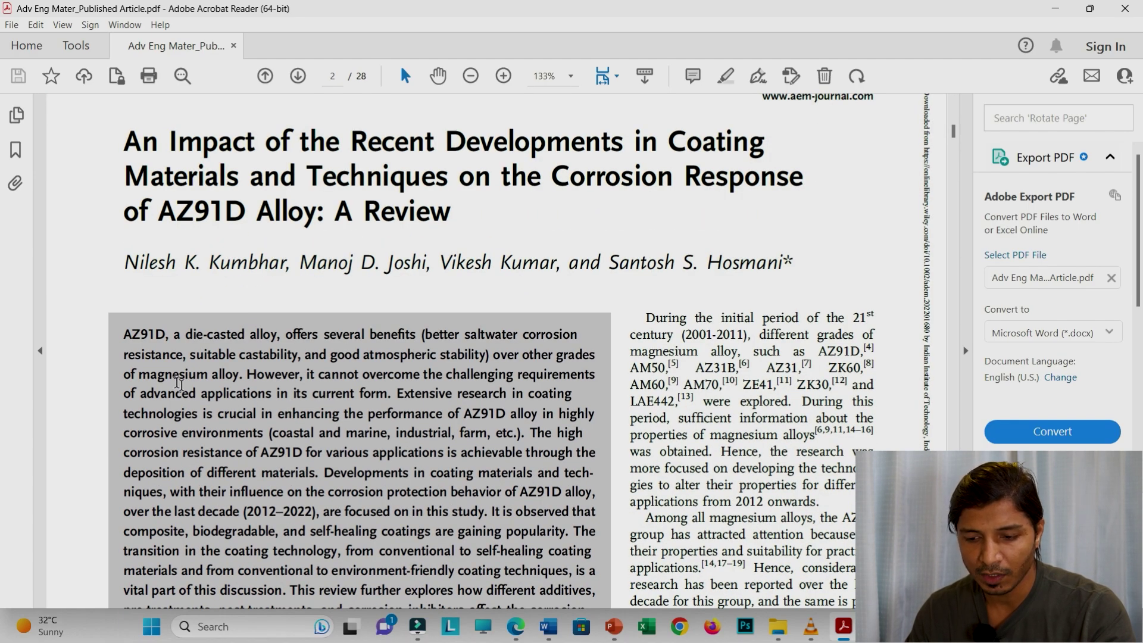
scroll(180, 385, down, 4)
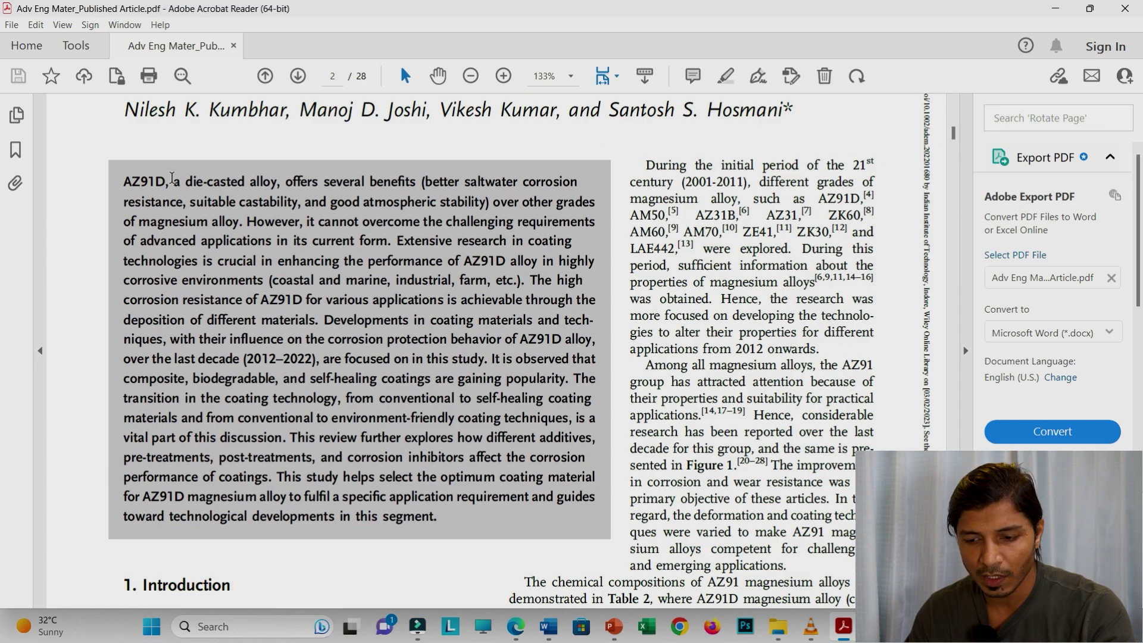
drag(124, 186, 440, 520)
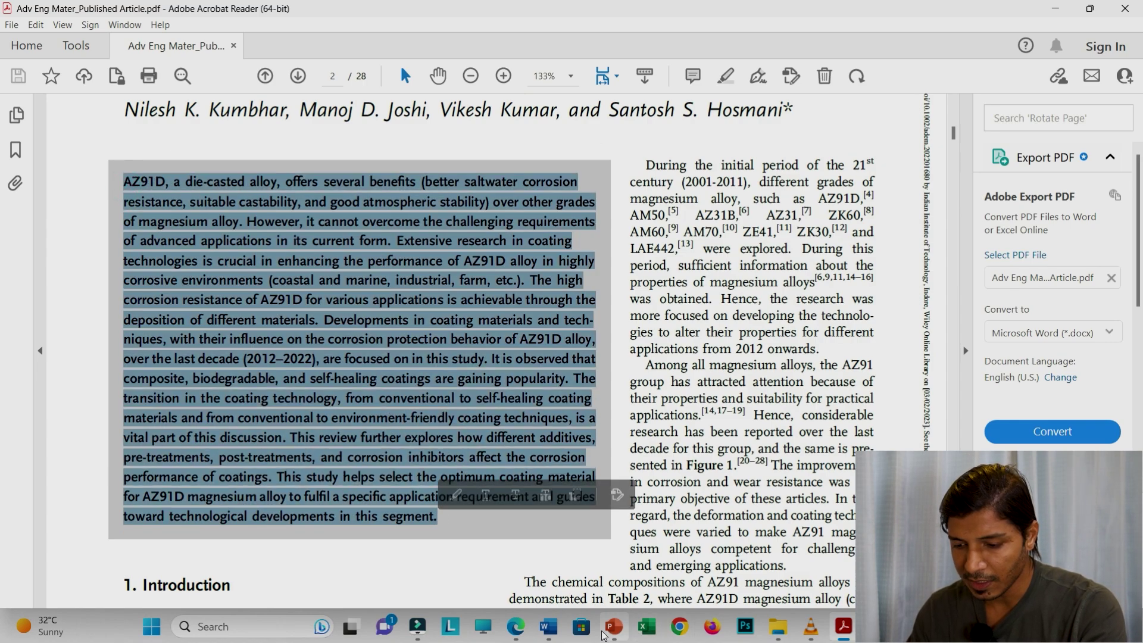
click(516, 627)
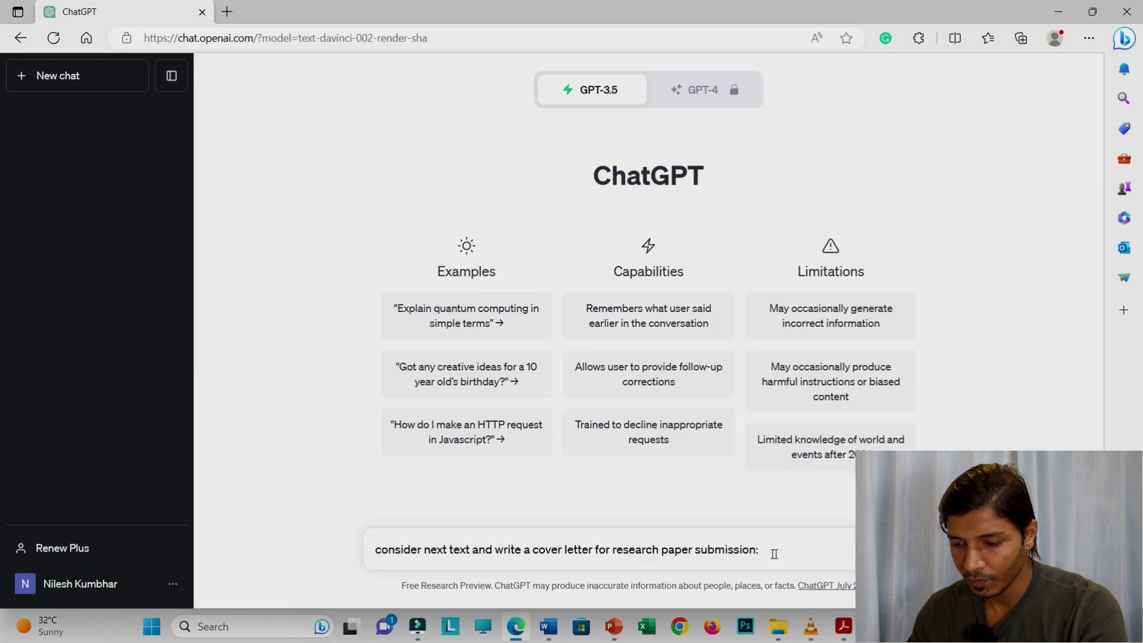
key(ctrl+v)
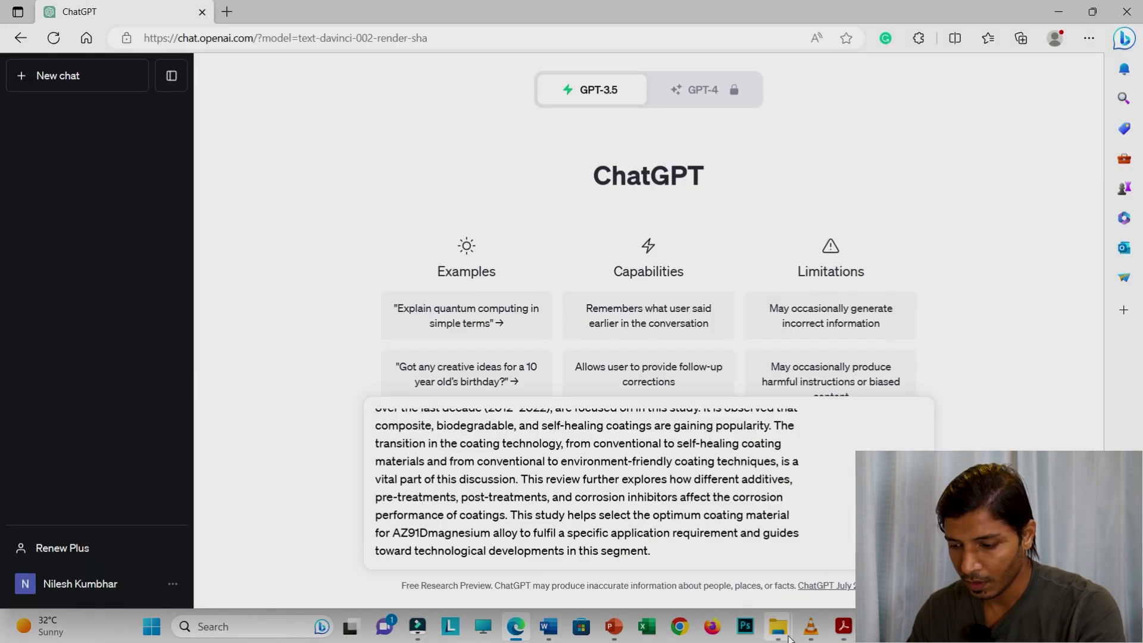
Append the PDF's Summary and Future Perspectives text to the ChatGPT prompt and send it.
click(844, 627)
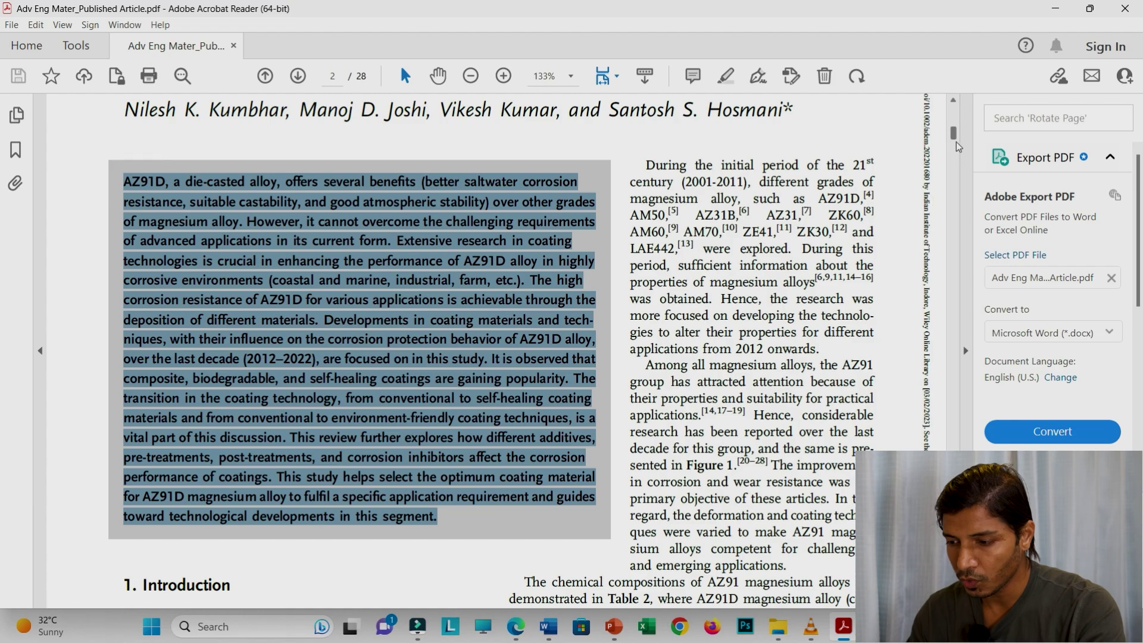
drag(953, 136, 954, 529)
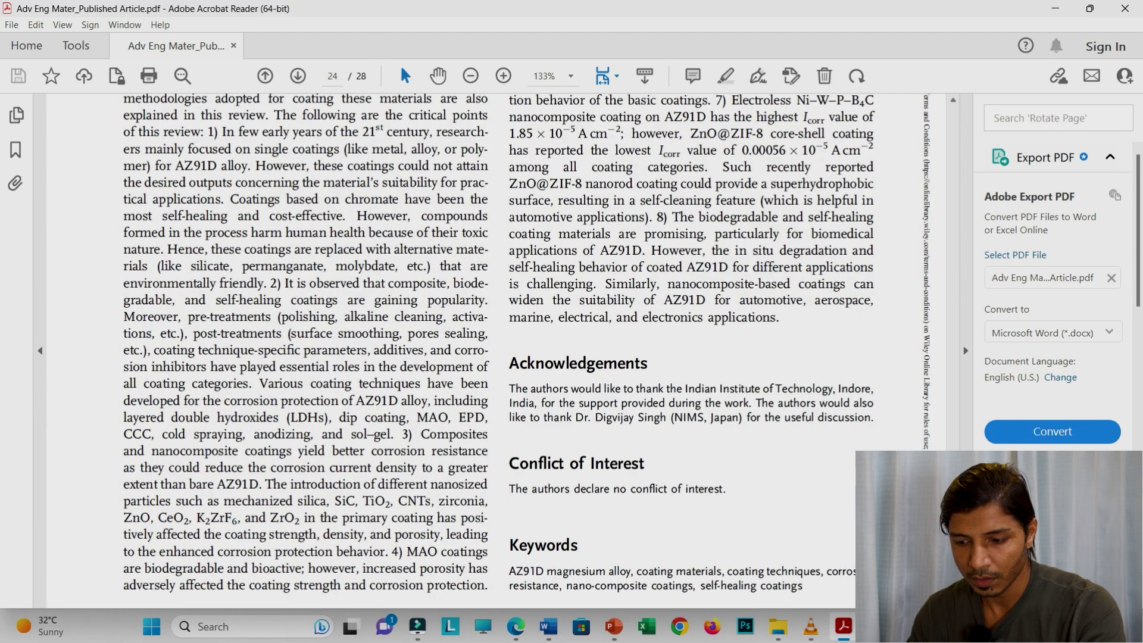
key(alt+Tab)
Examine the sent prompt and the generated cover letter, from its study objectives down to the sign-off placeholders.
scroll(737, 370, up, 8)
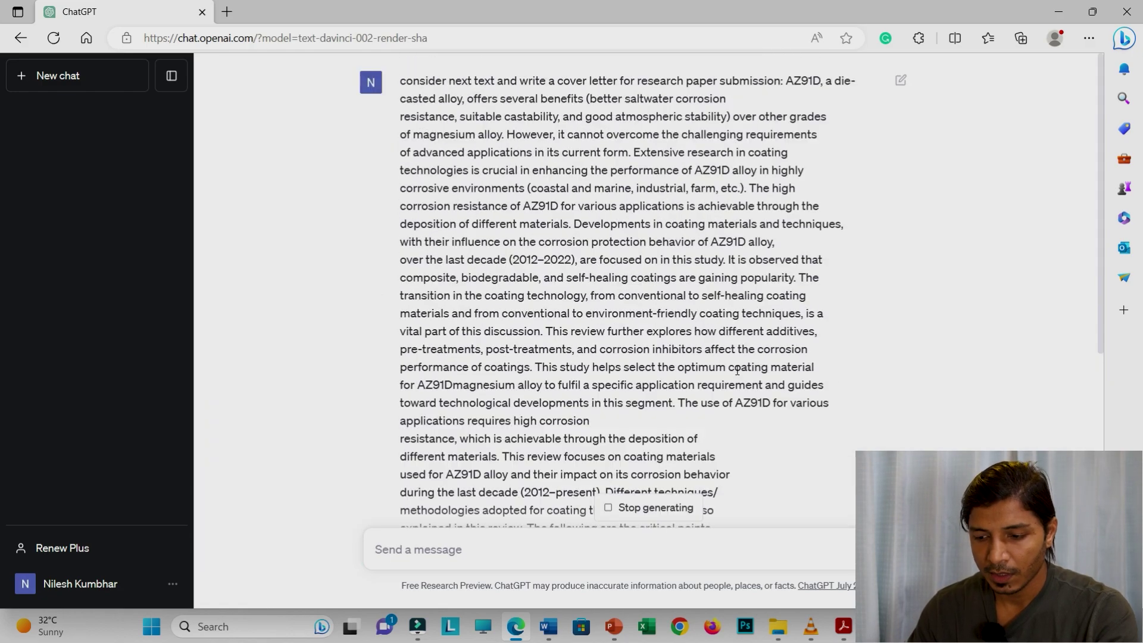
scroll(707, 370, down, 10)
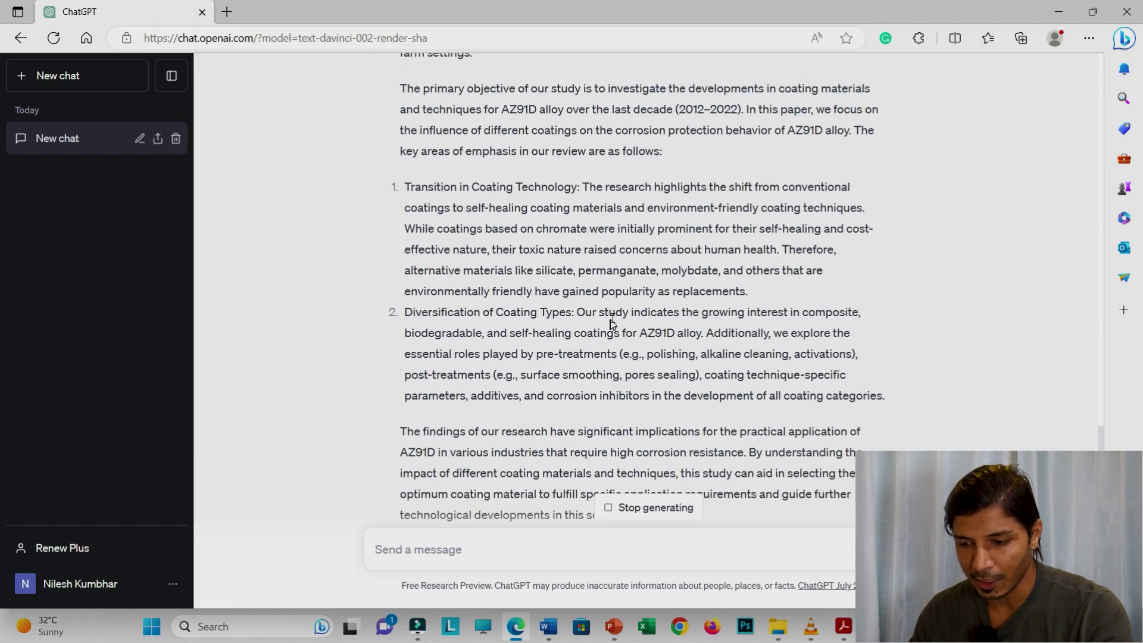
scroll(596, 340, up, 4)
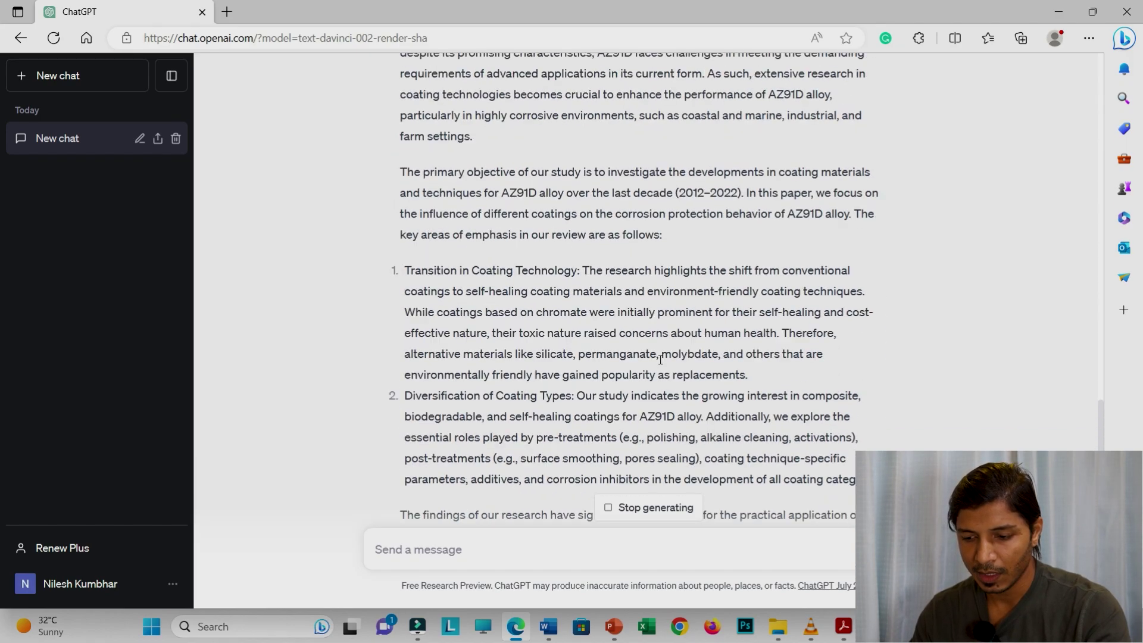
scroll(572, 368, down, 5)
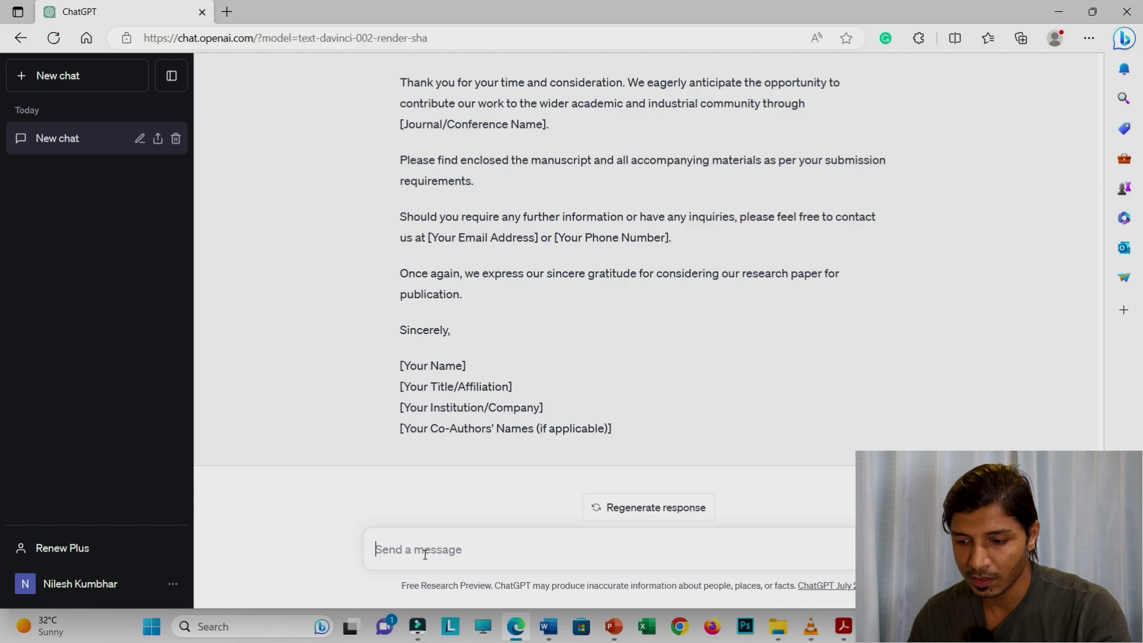
scroll(480, 387, up, 5)
scroll(464, 523, down, 5)
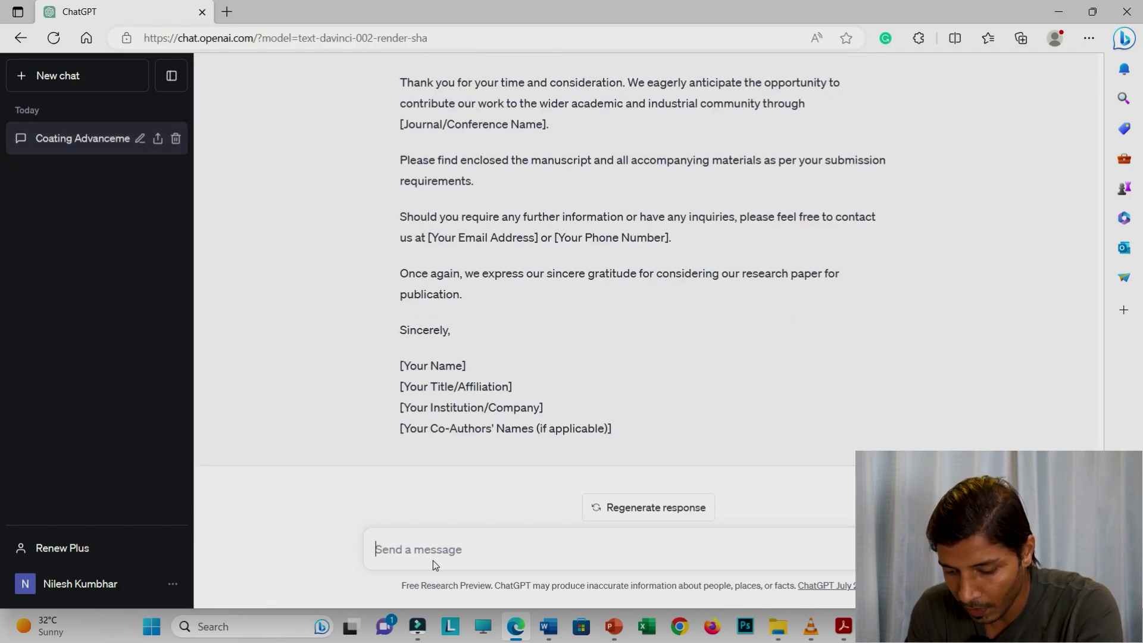
Ask ChatGPT to "make it short" for the generated cover letter.
text(make)
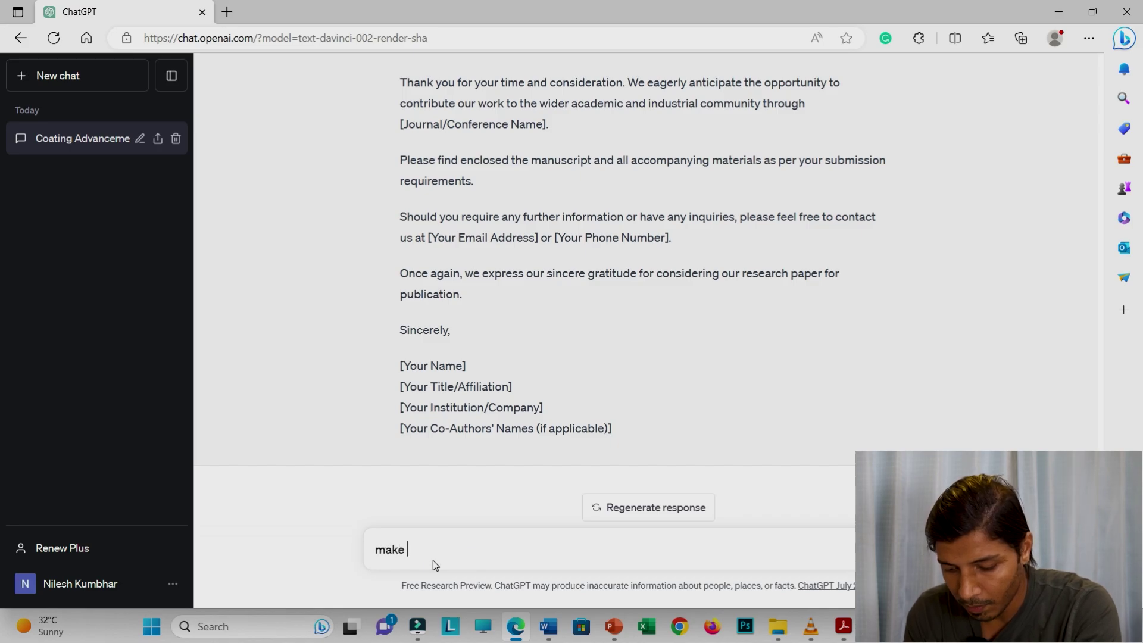
text( it sho)
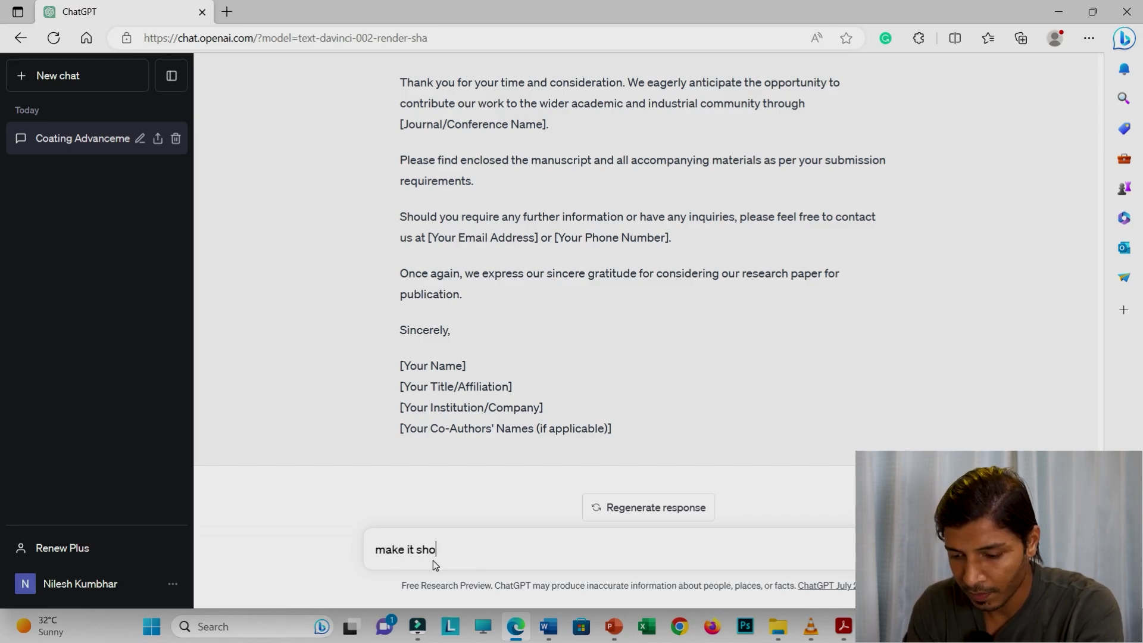
text(rt)
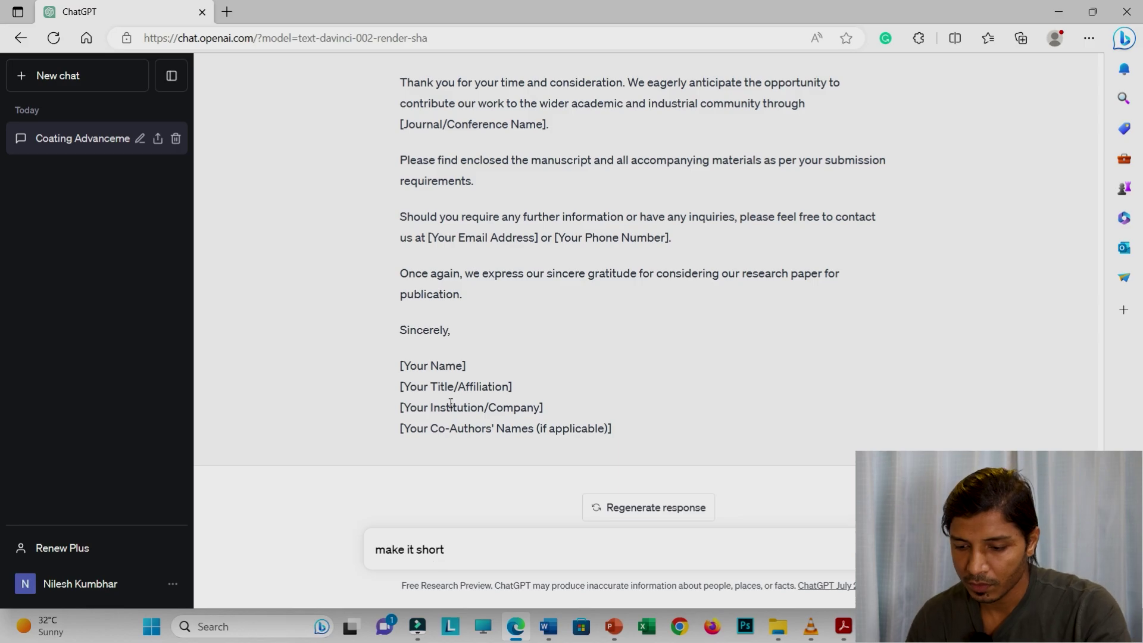
key(Return)
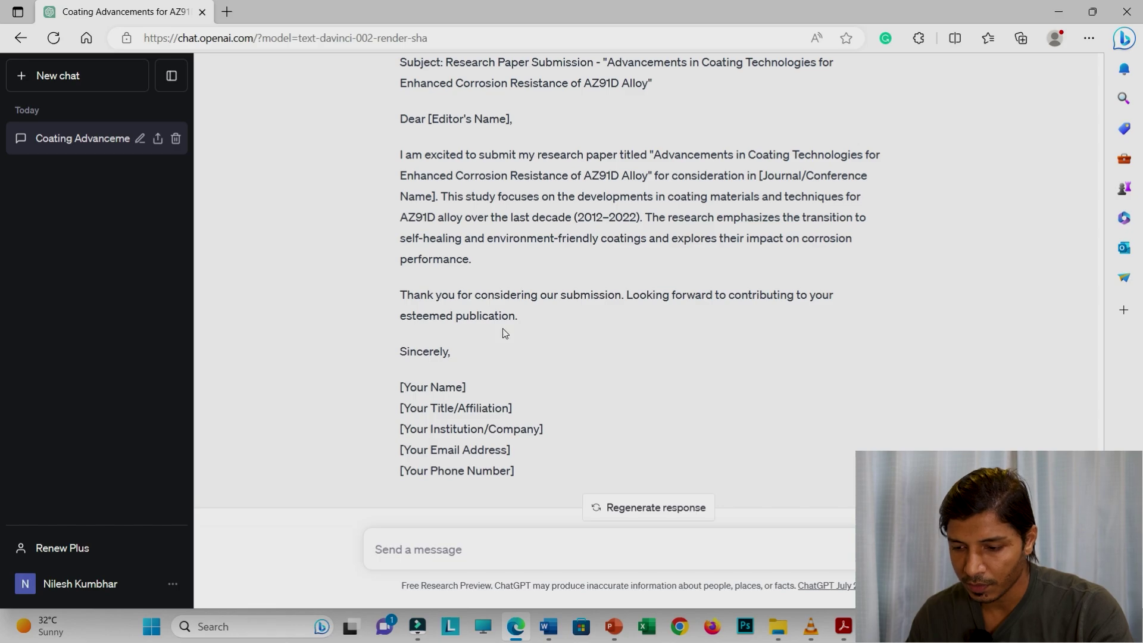
Highlight the body of the shortened letter, and the longer version's paragraph on how the research aligns with the journal's focus.
drag(523, 316, 399, 154)
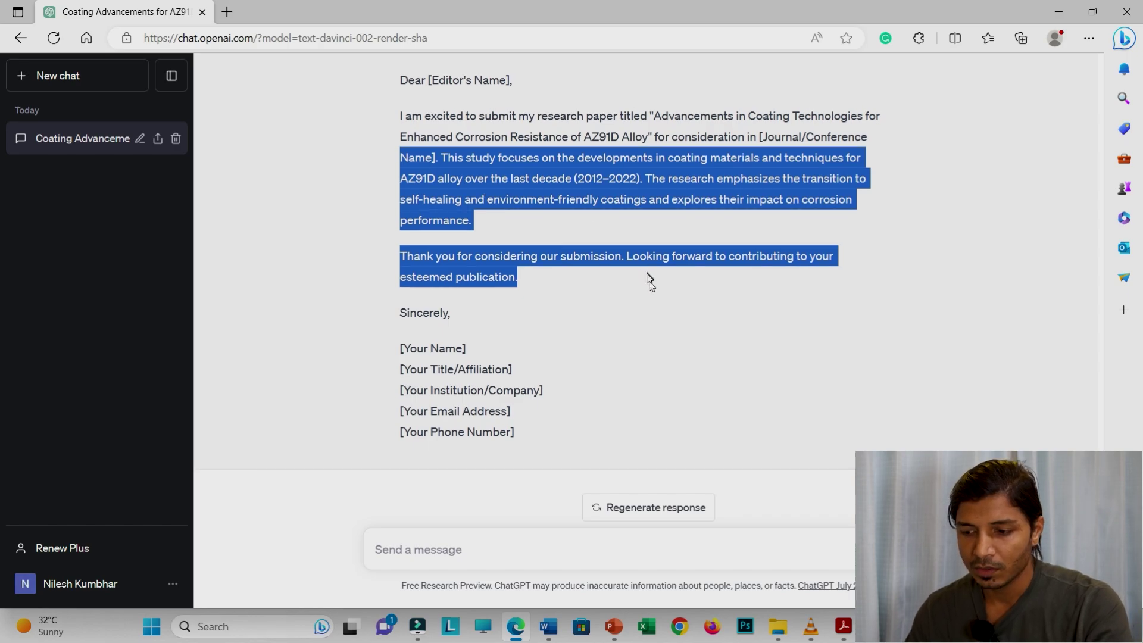
scroll(652, 298, up, 10)
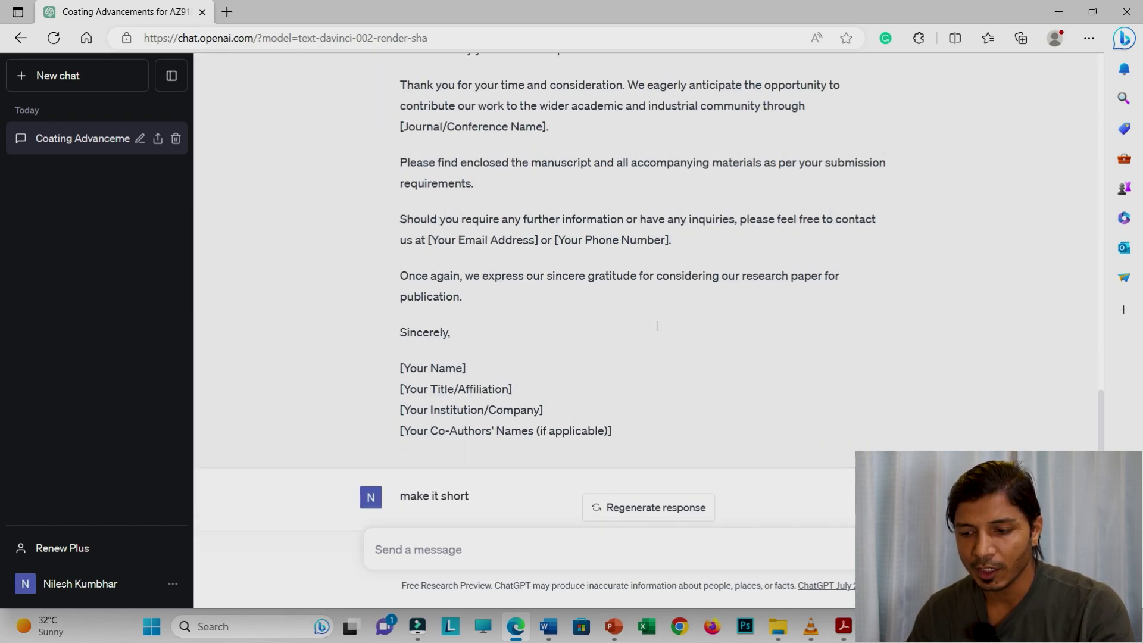
scroll(657, 327, up, 4)
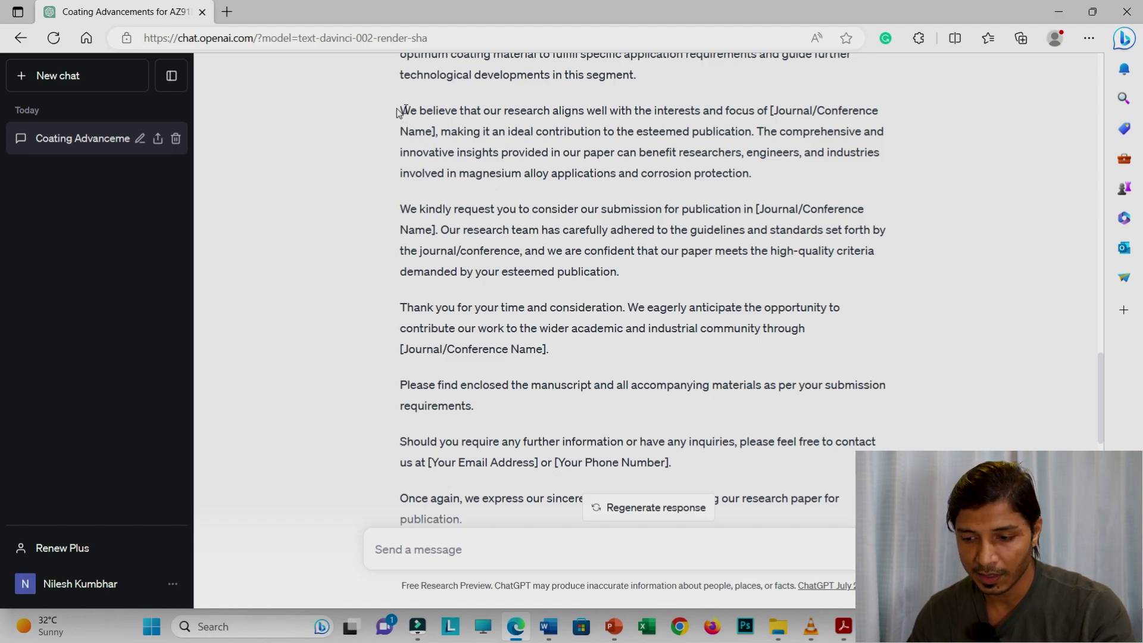
drag(404, 110, 755, 185)
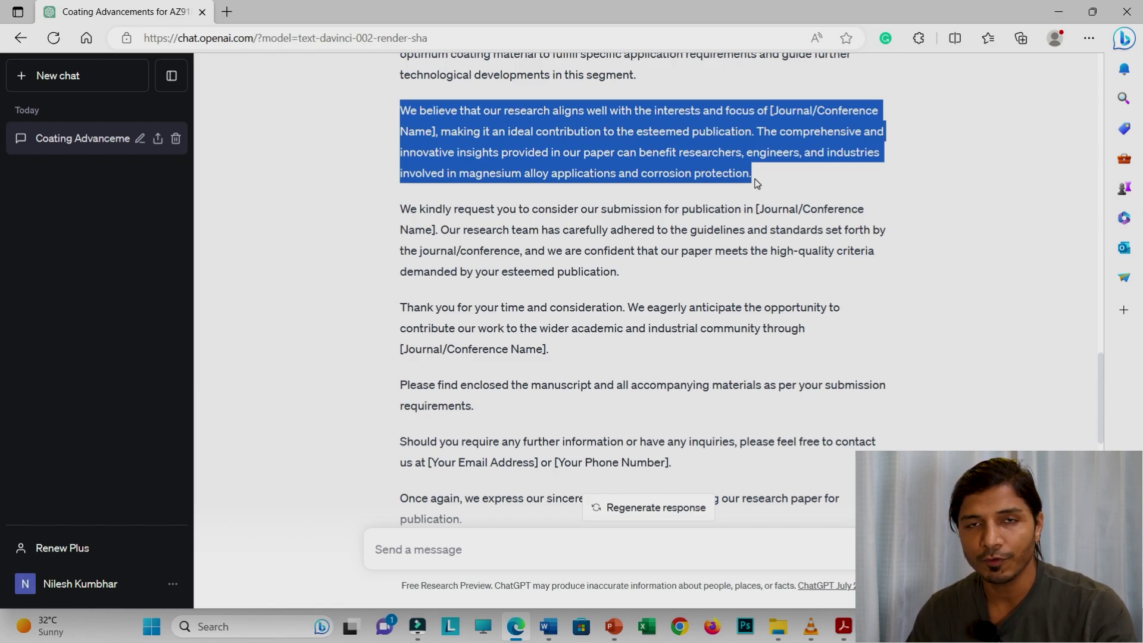
drag(758, 184, 756, 183)
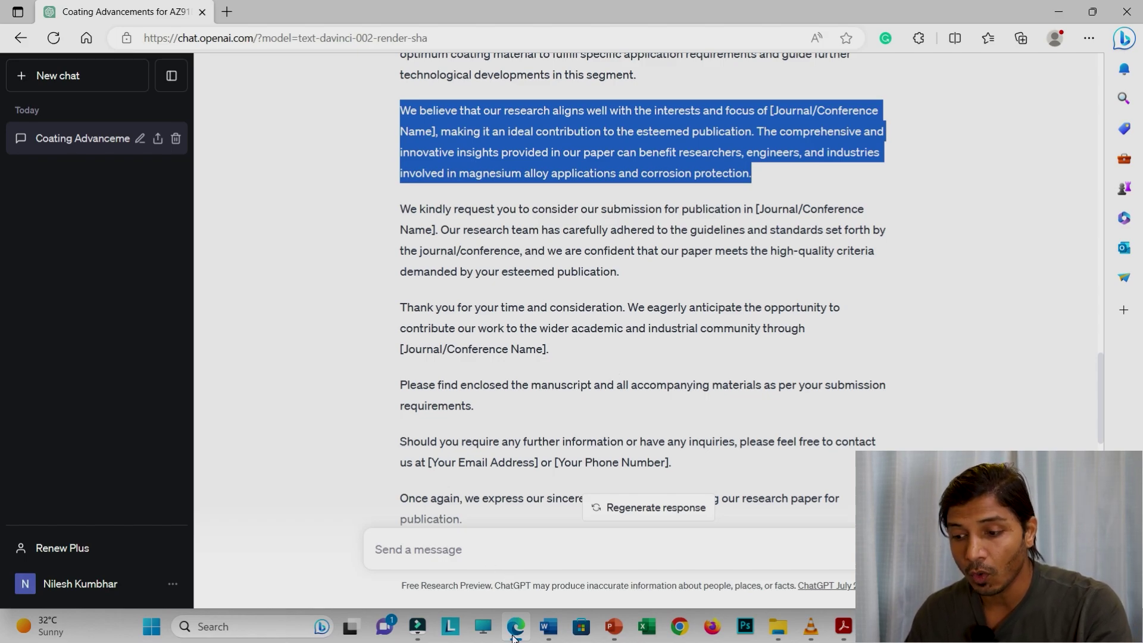
Open the Before JPG from the New folder in File Explorer to view the graphical abstract.
mouse_move(516, 637)
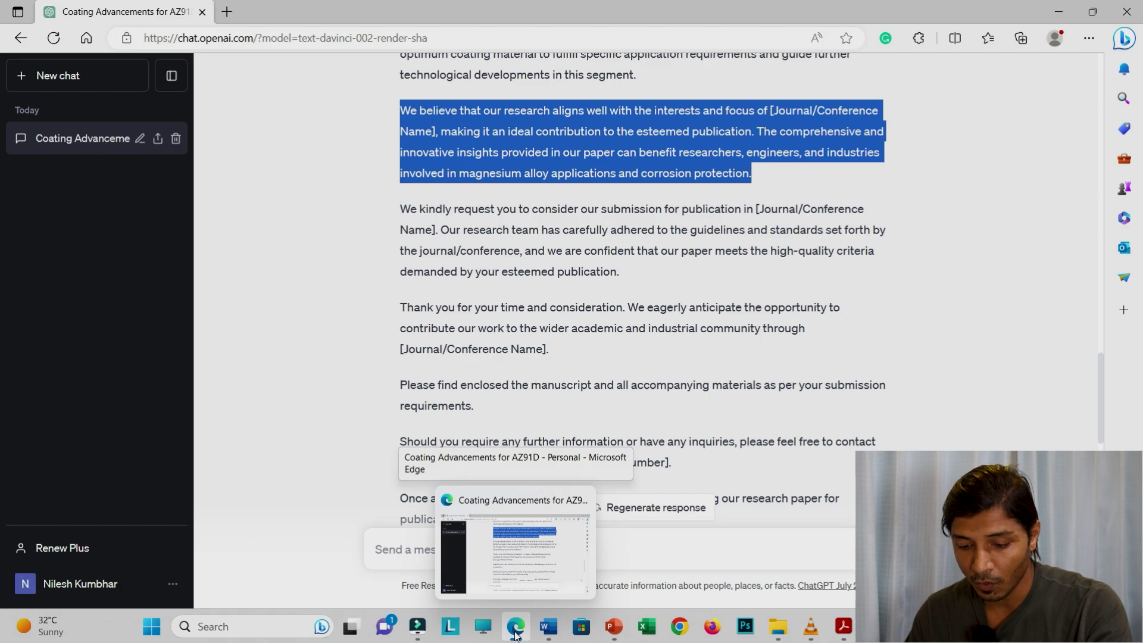
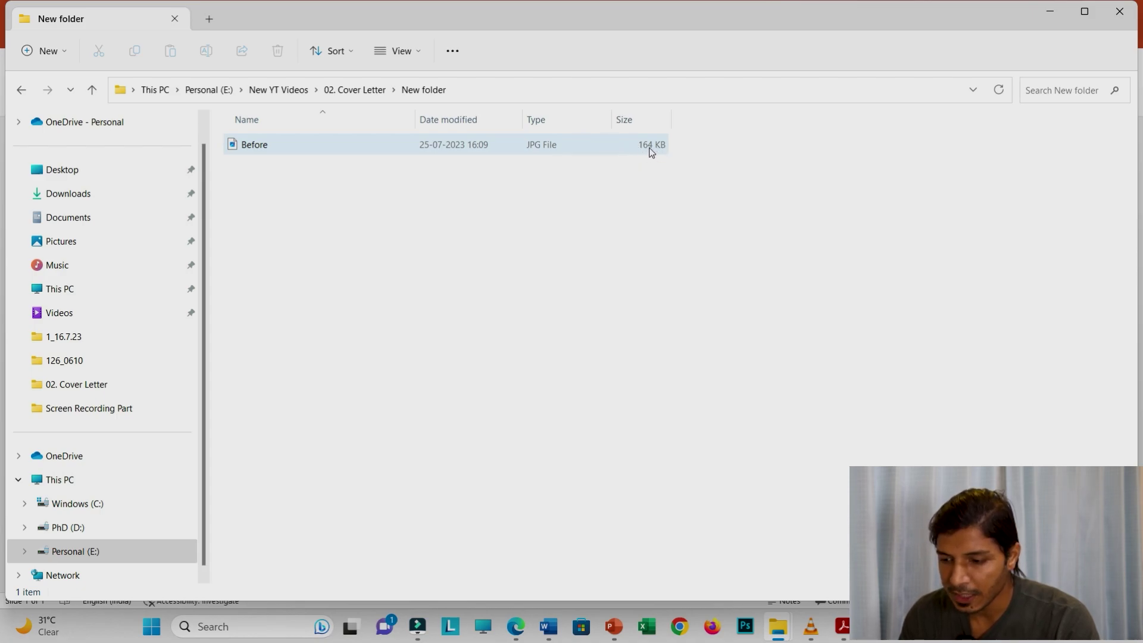
click(252, 149)
double_click(253, 148)
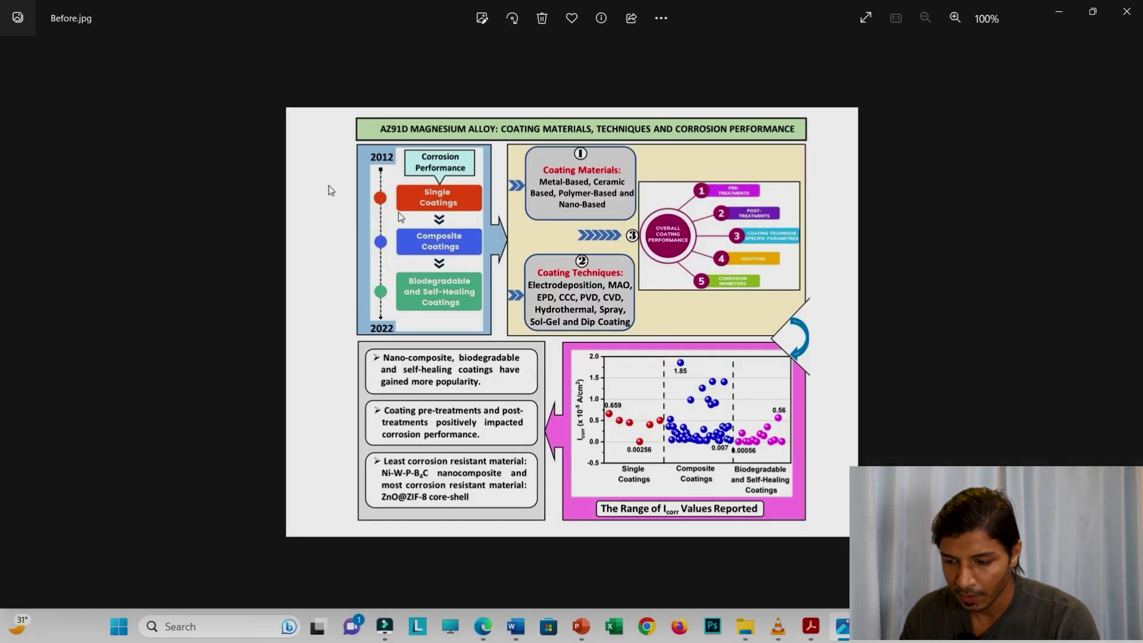
Inspect the text sharpness of the graphical abstract up close around its highlight boxes, and close the image.
scroll(401, 376, up, 5)
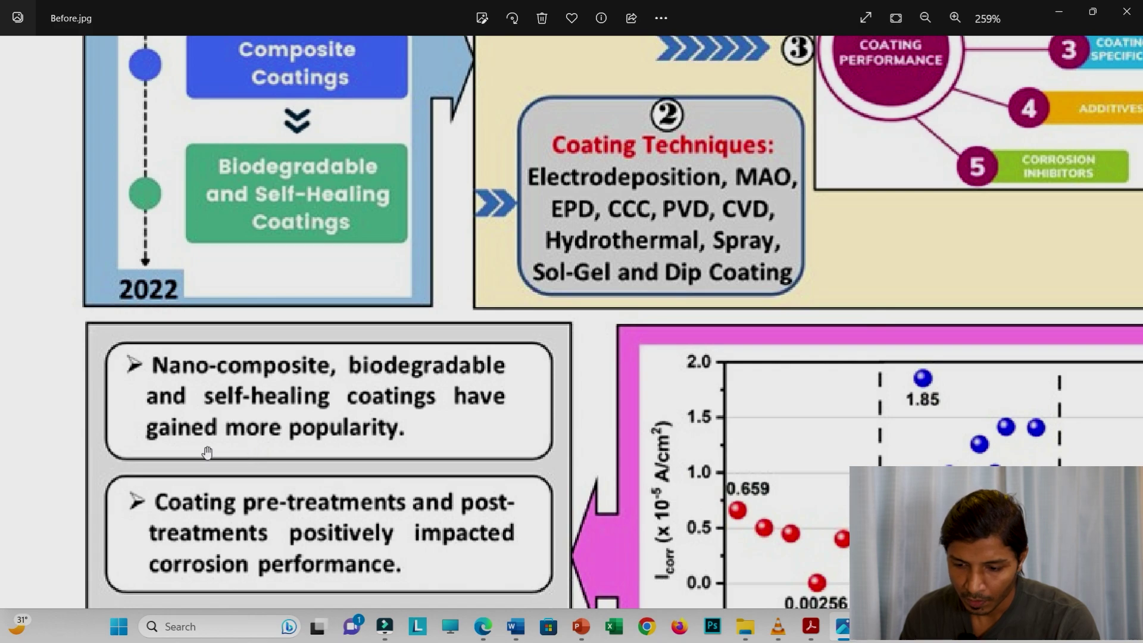
scroll(205, 451, up, 3)
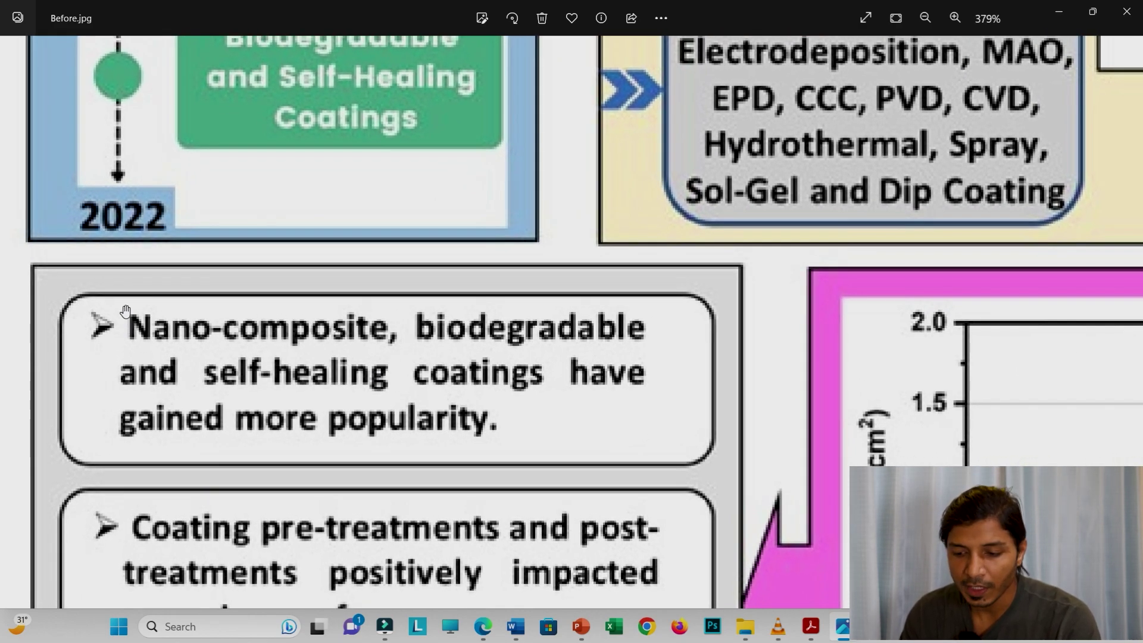
scroll(296, 357, down, 5)
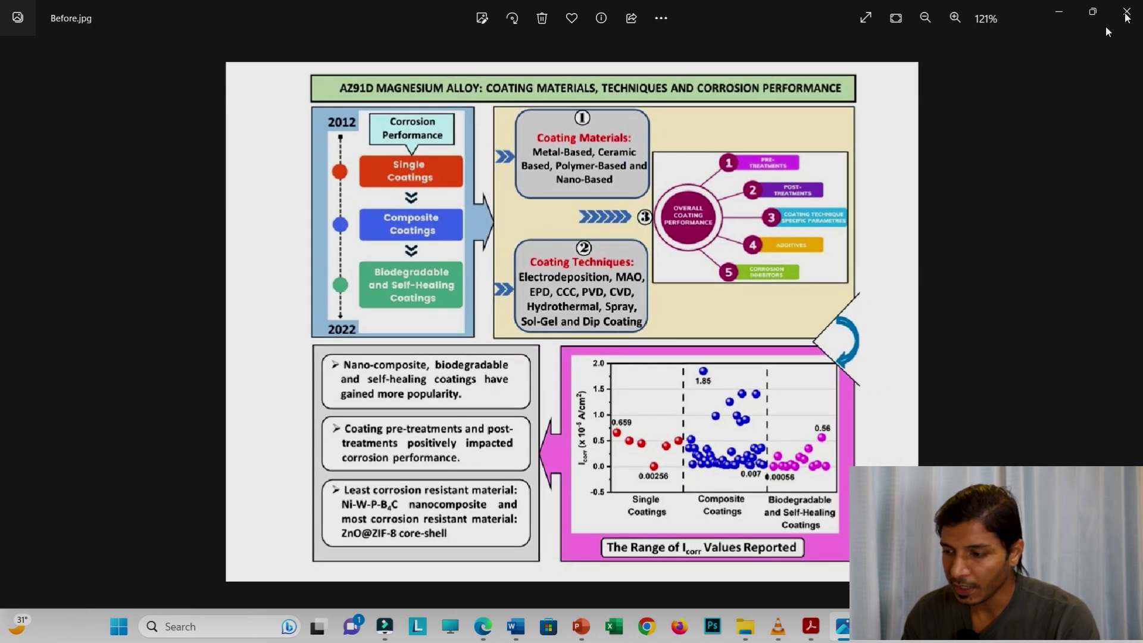
click(1127, 13)
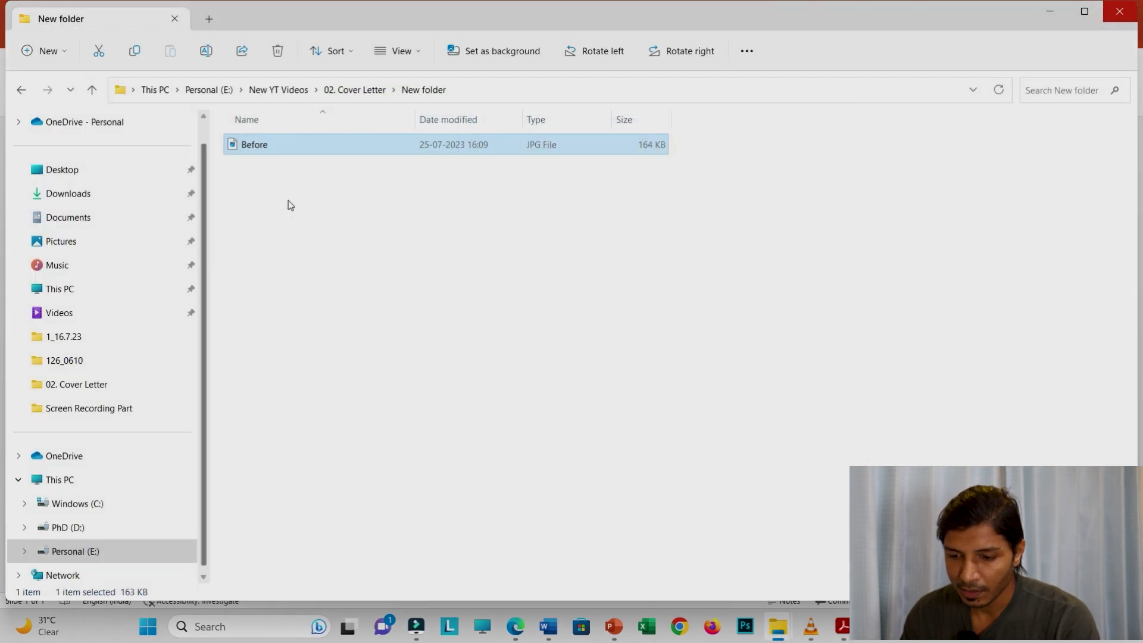
Check the horizontal resolution in the Before JPG's detailed file properties, and close the properties.
right_click(235, 145)
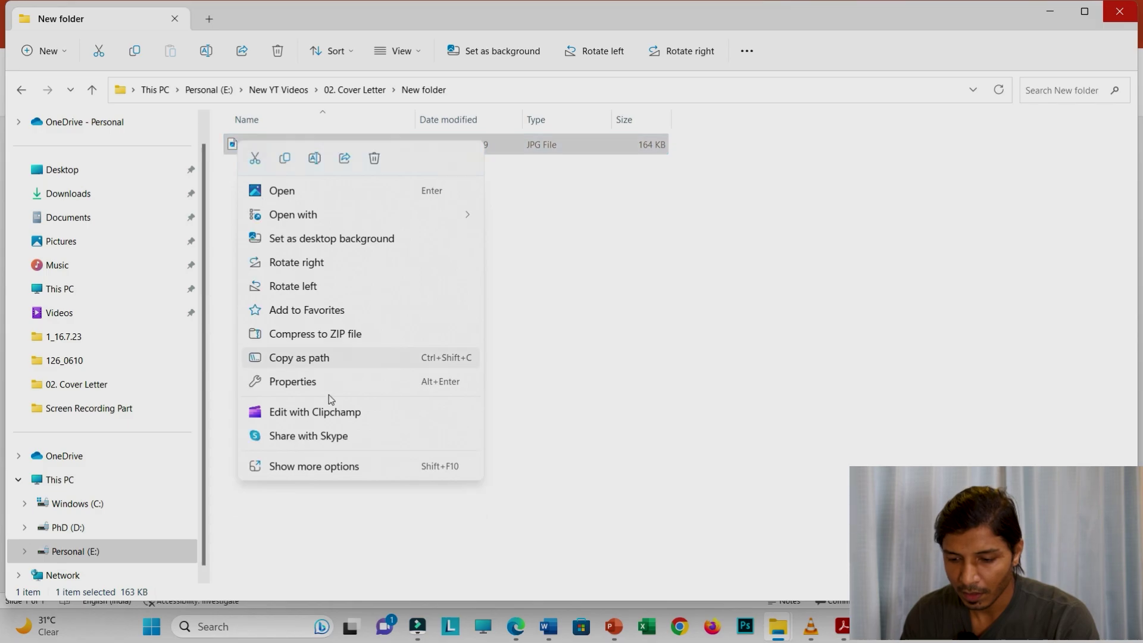
click(311, 466)
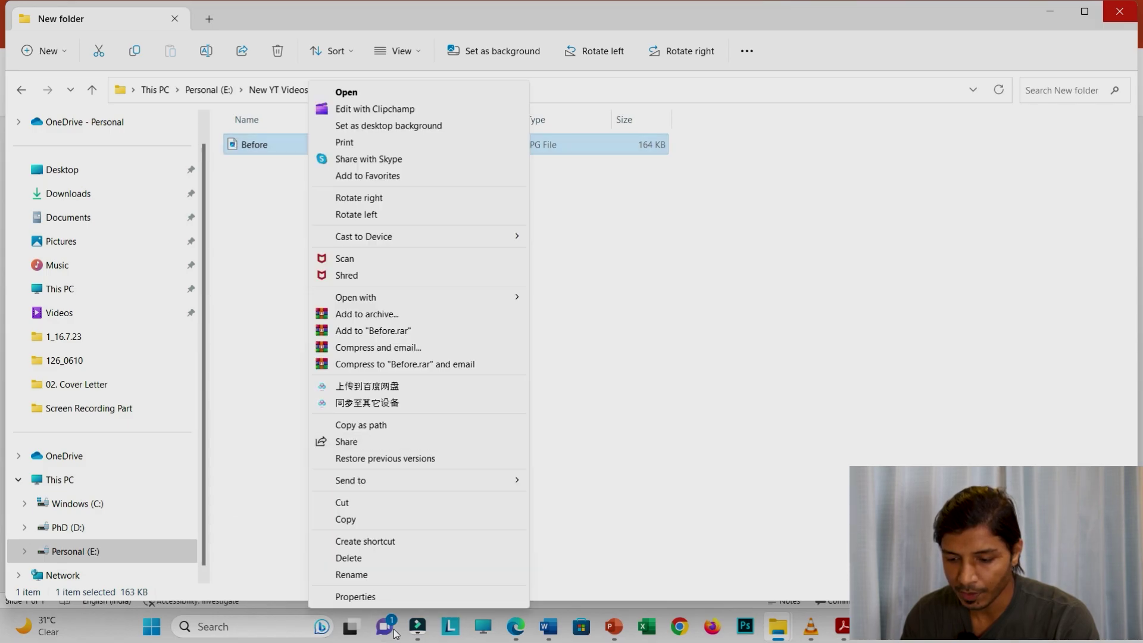
click(360, 599)
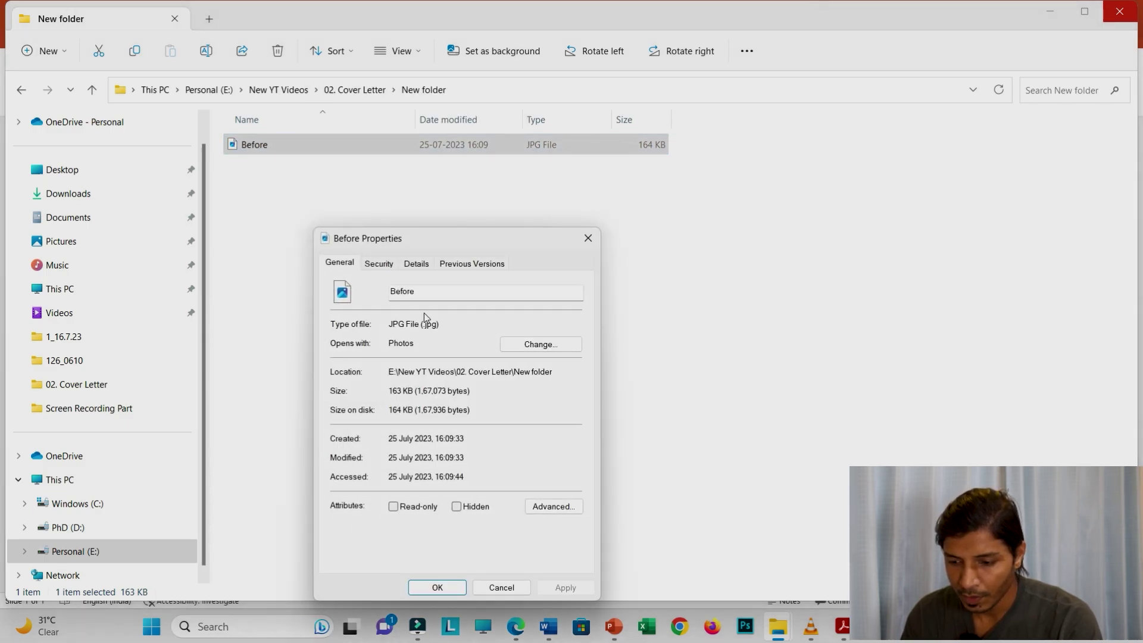
click(426, 268)
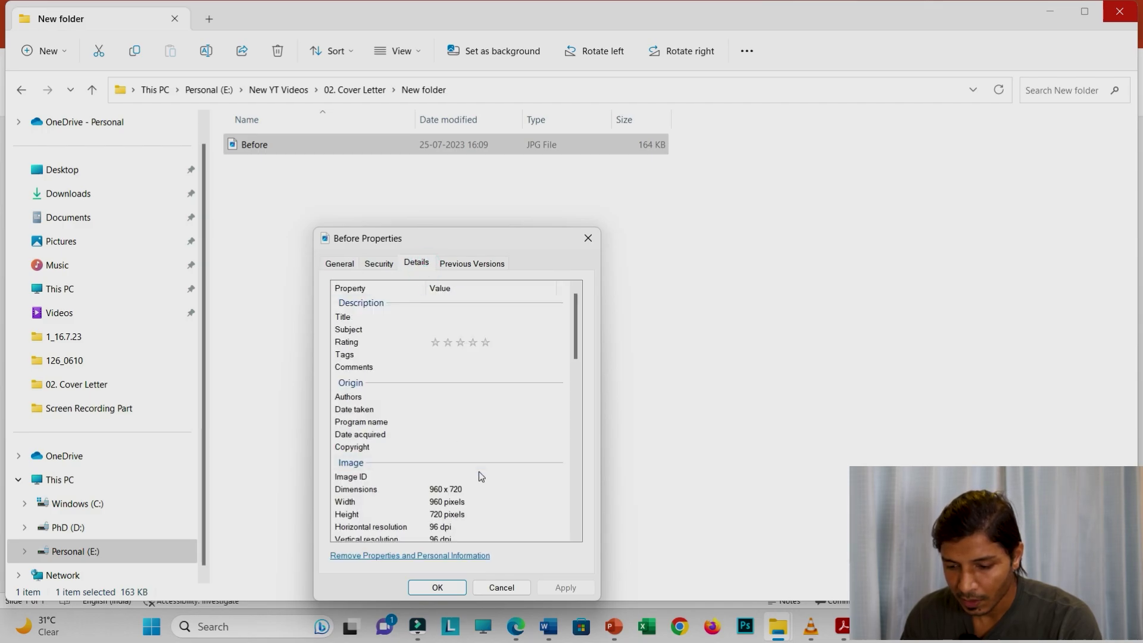
scroll(479, 472, down, 2)
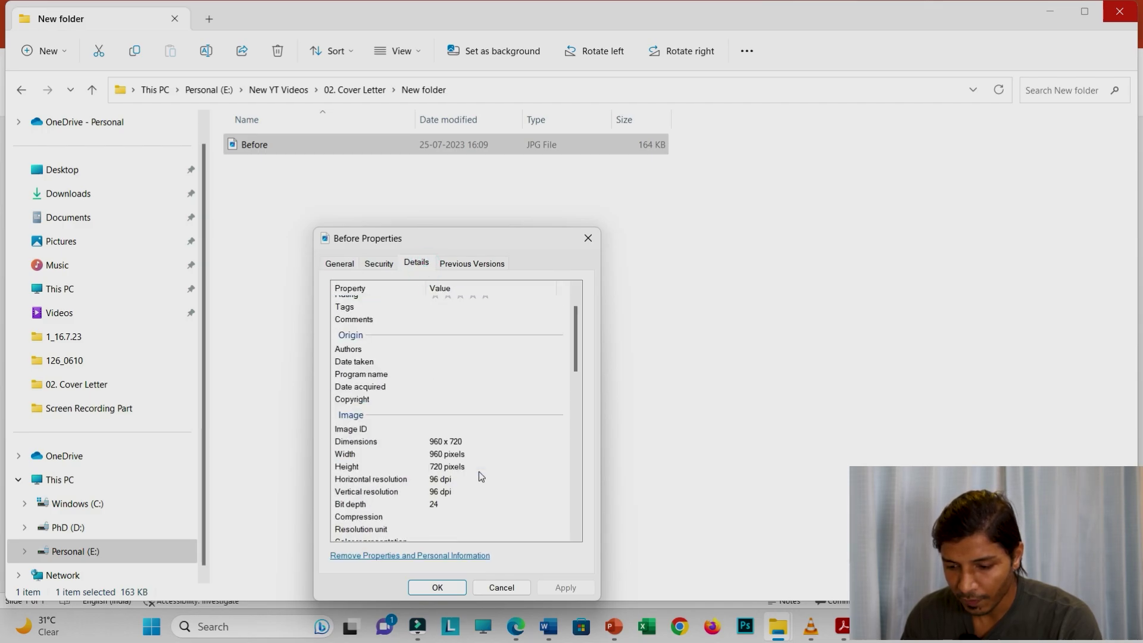
click(433, 482)
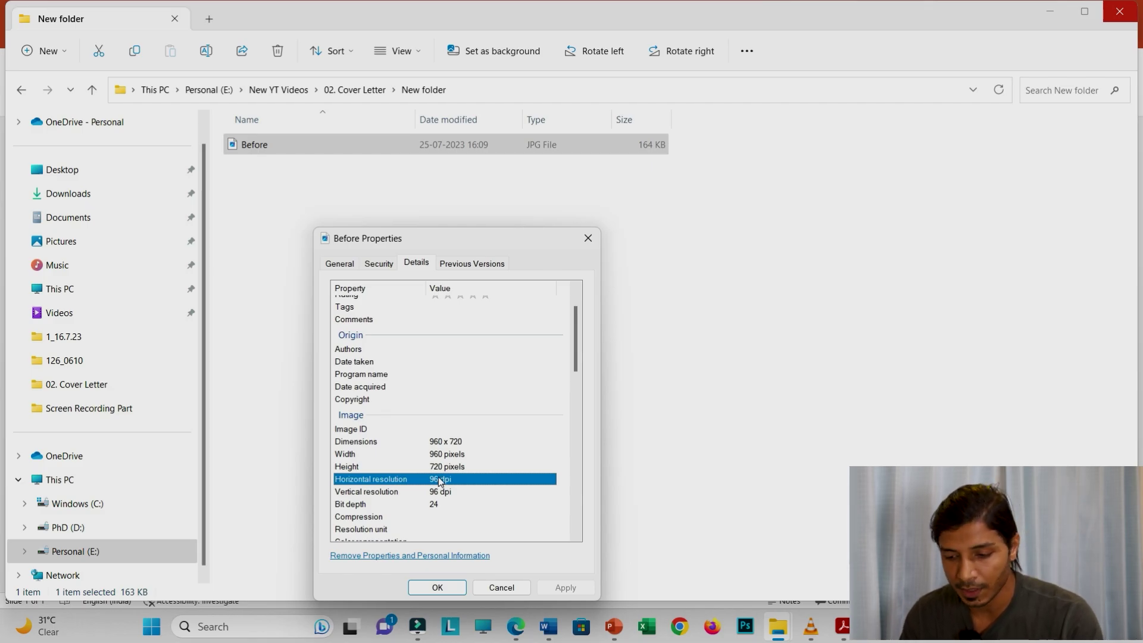
key(Escape)
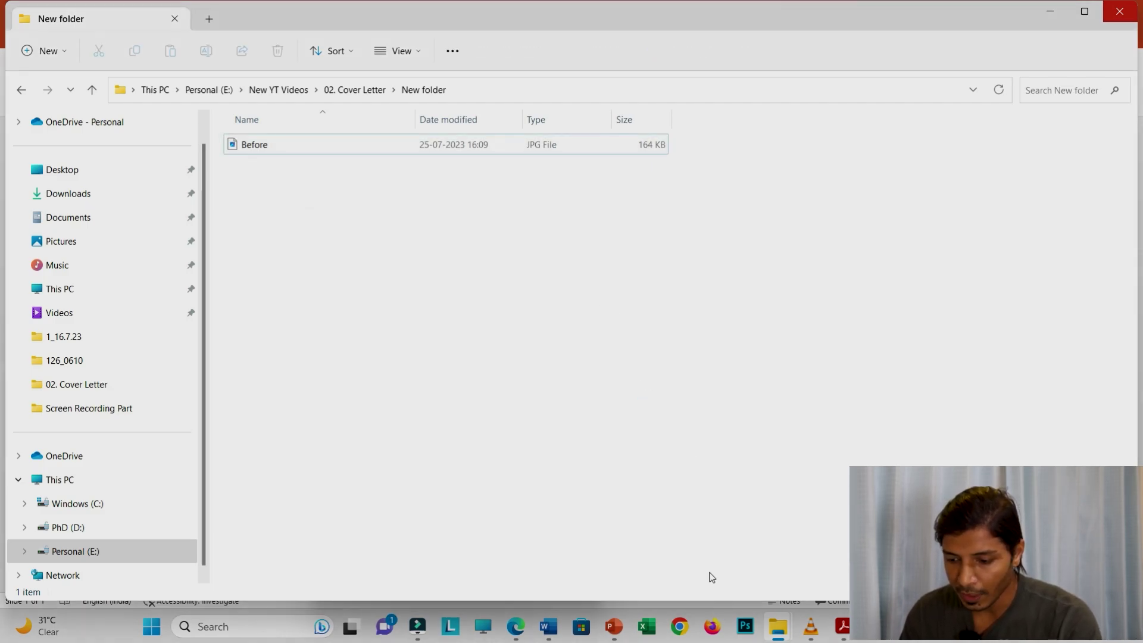
Search Windows for "regi", open Registry Editor and maximize its window.
click(214, 625)
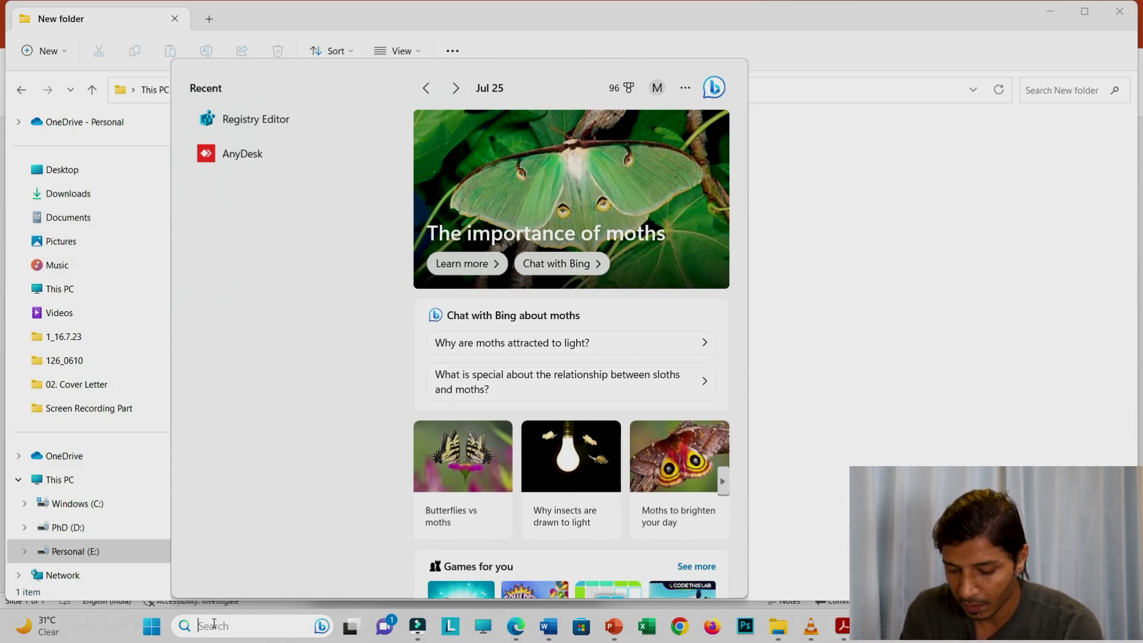
text(reg)
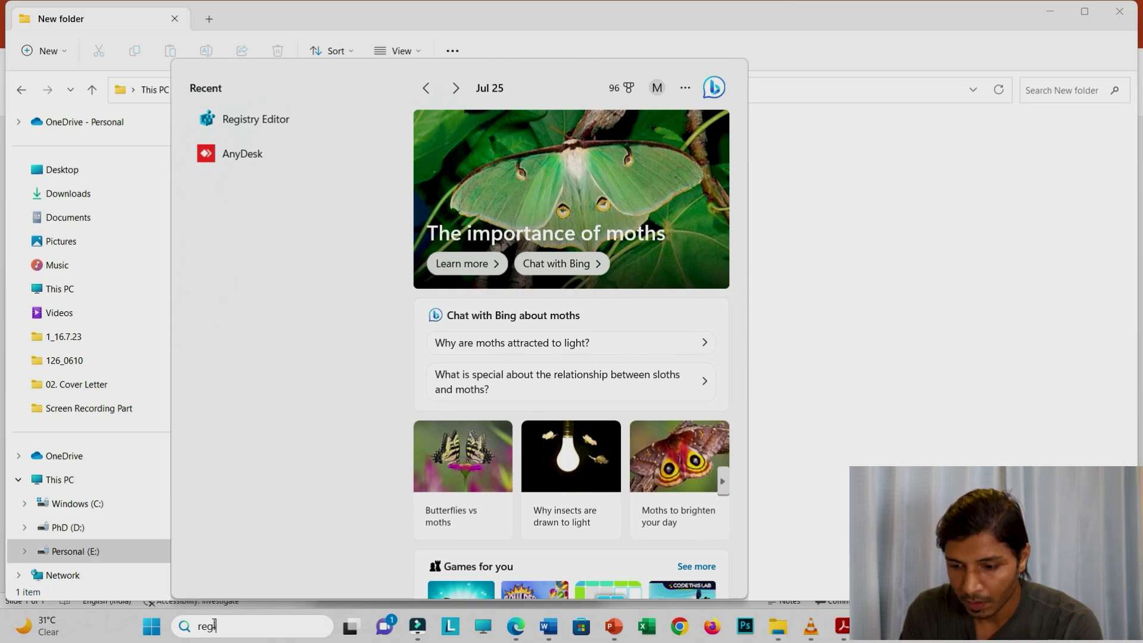
text(i)
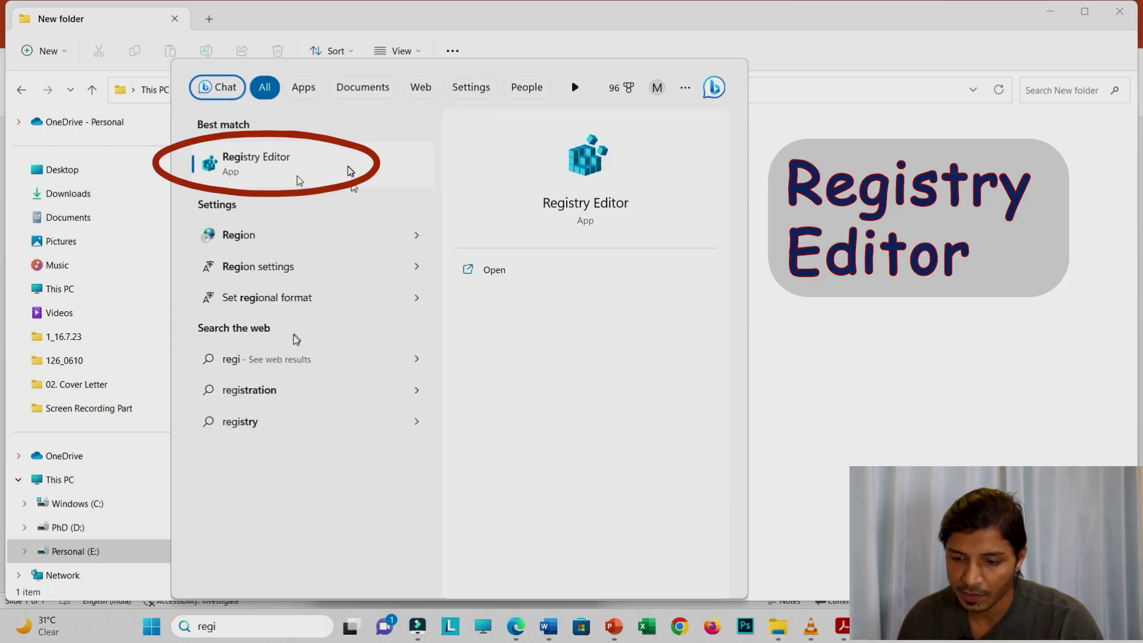
click(247, 160)
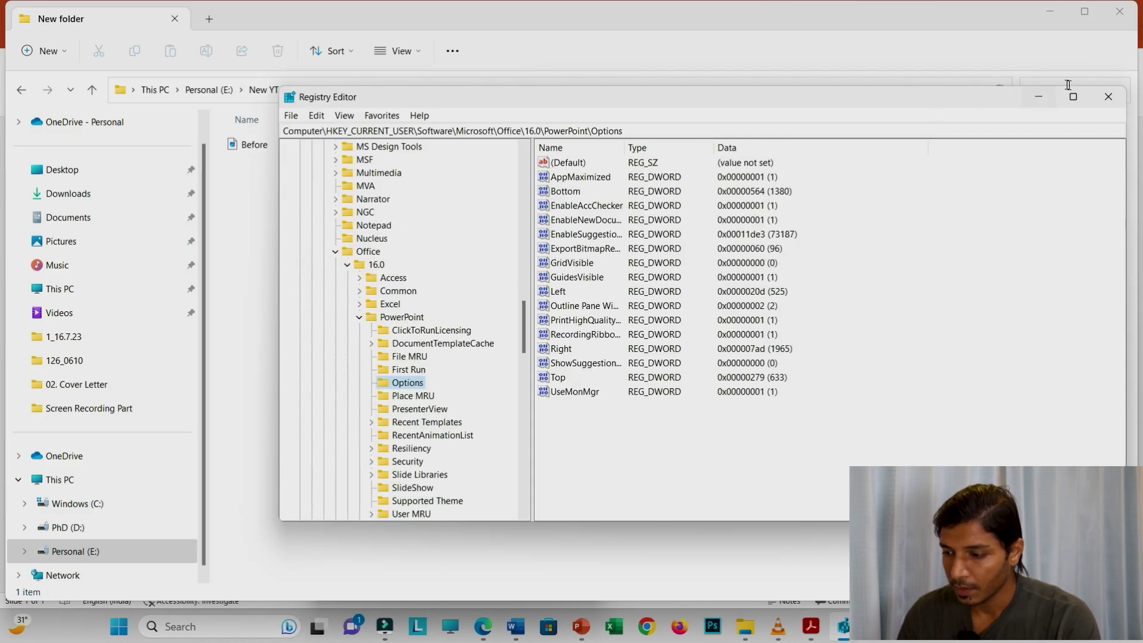
click(1073, 96)
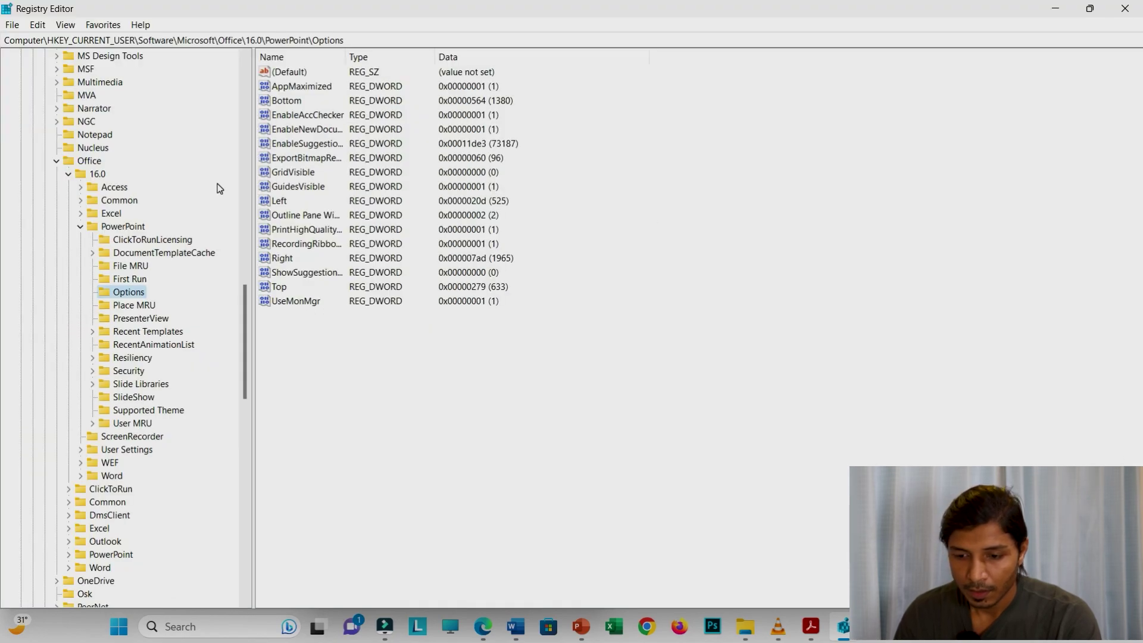
Navigate the registry tree to the HKEY_CURRENT_USER\Software\Microsoft key.
scroll(85, 164, up, 7)
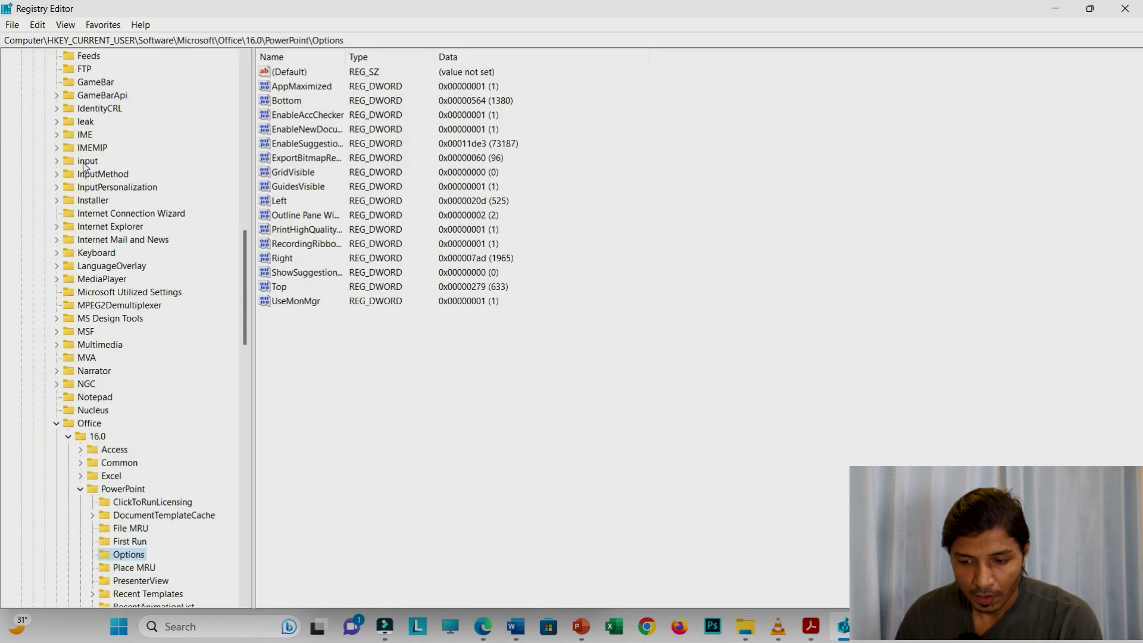
scroll(83, 164, up, 20)
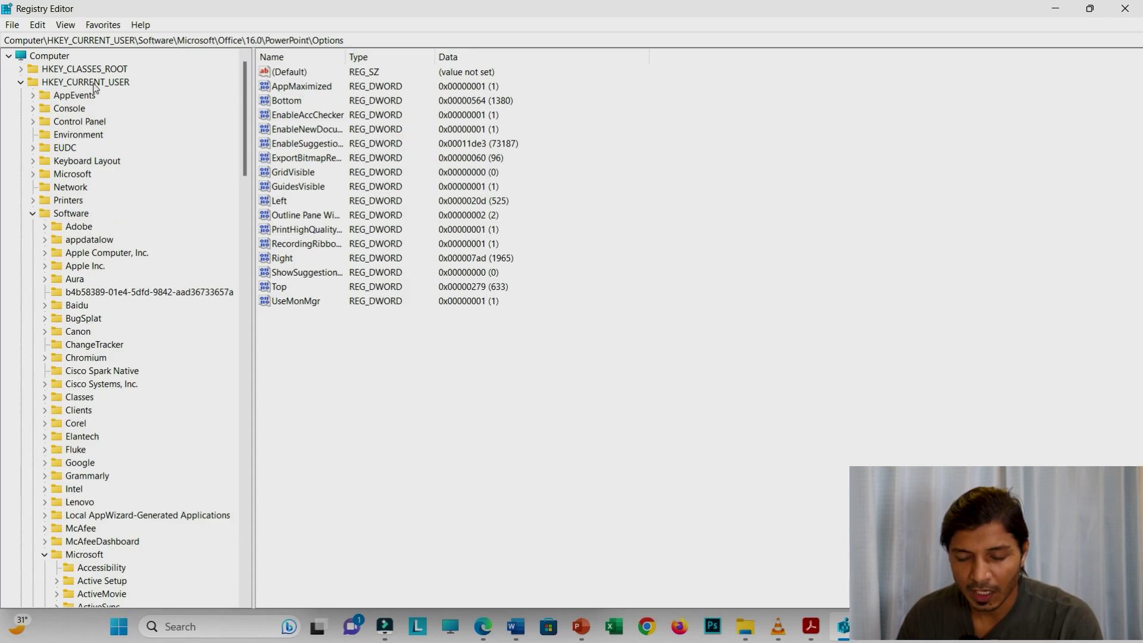
click(73, 83)
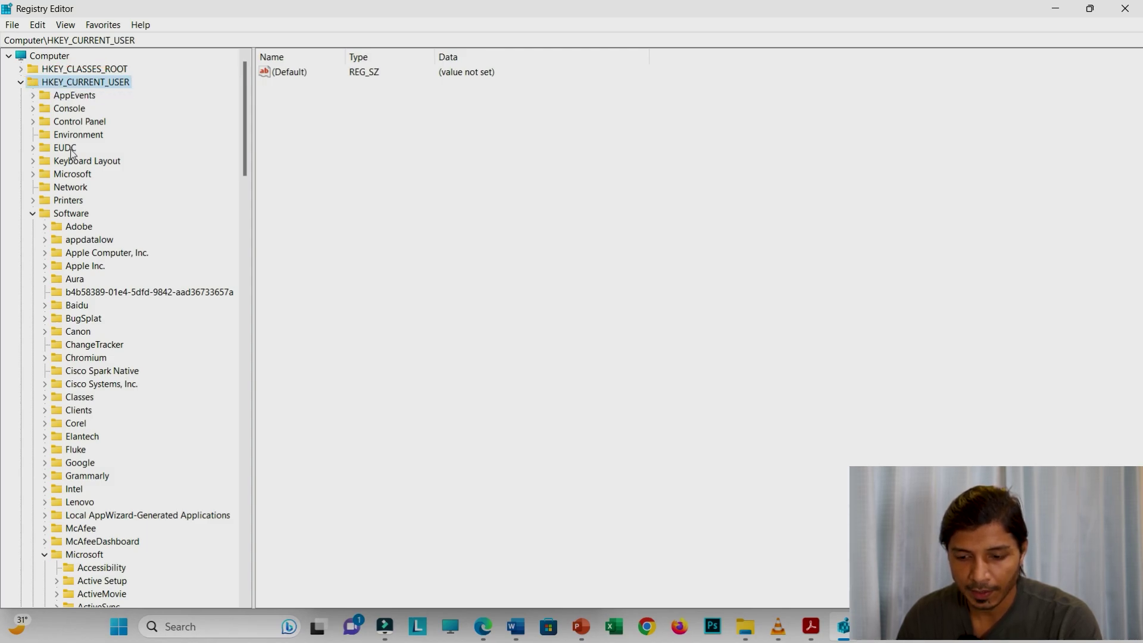
click(68, 215)
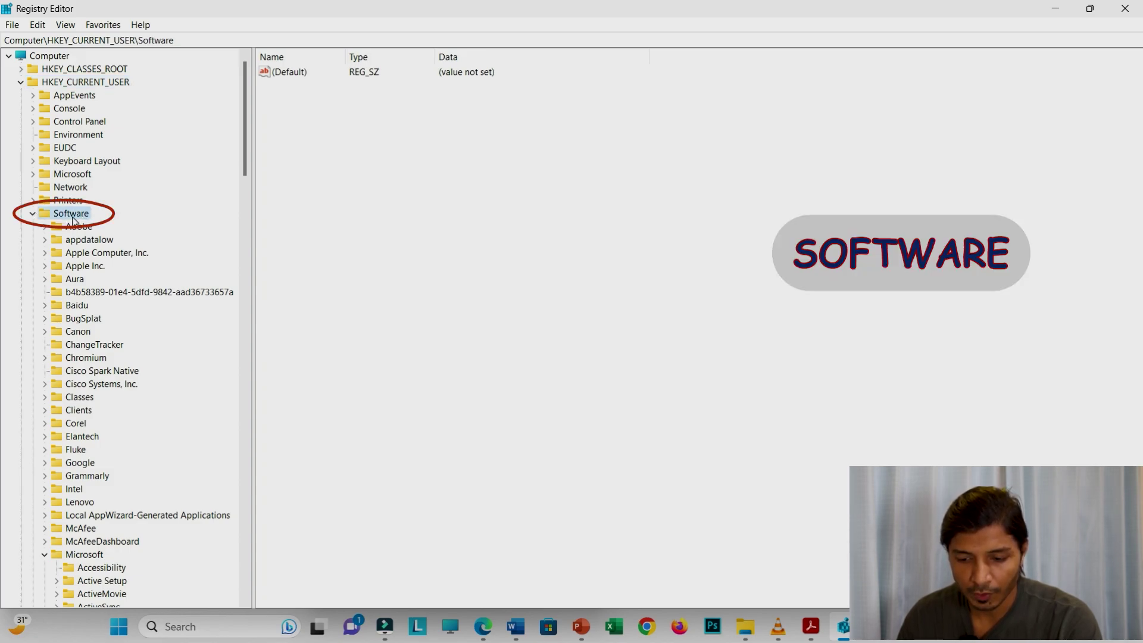
scroll(81, 229, down, 1)
scroll(82, 231, down, 1)
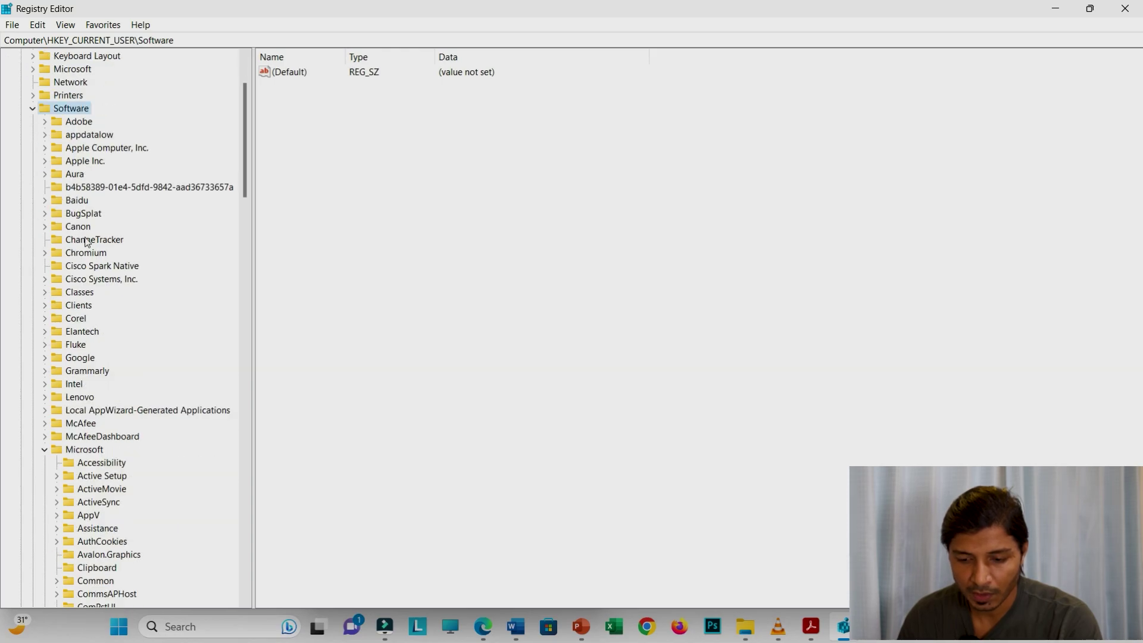
scroll(102, 301, down, 3)
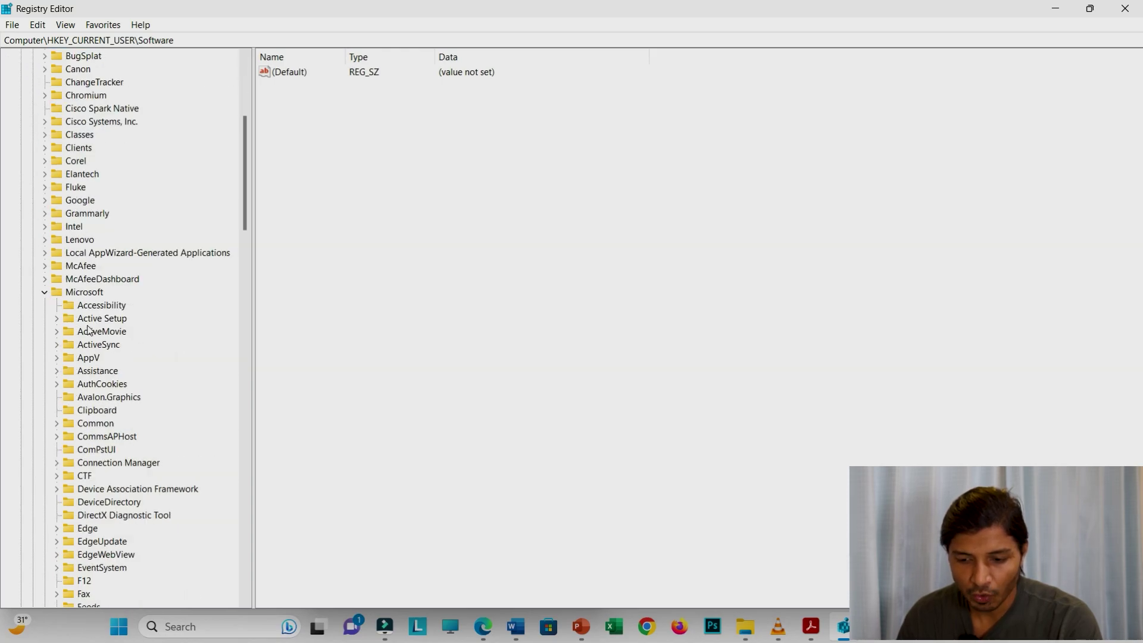
click(72, 294)
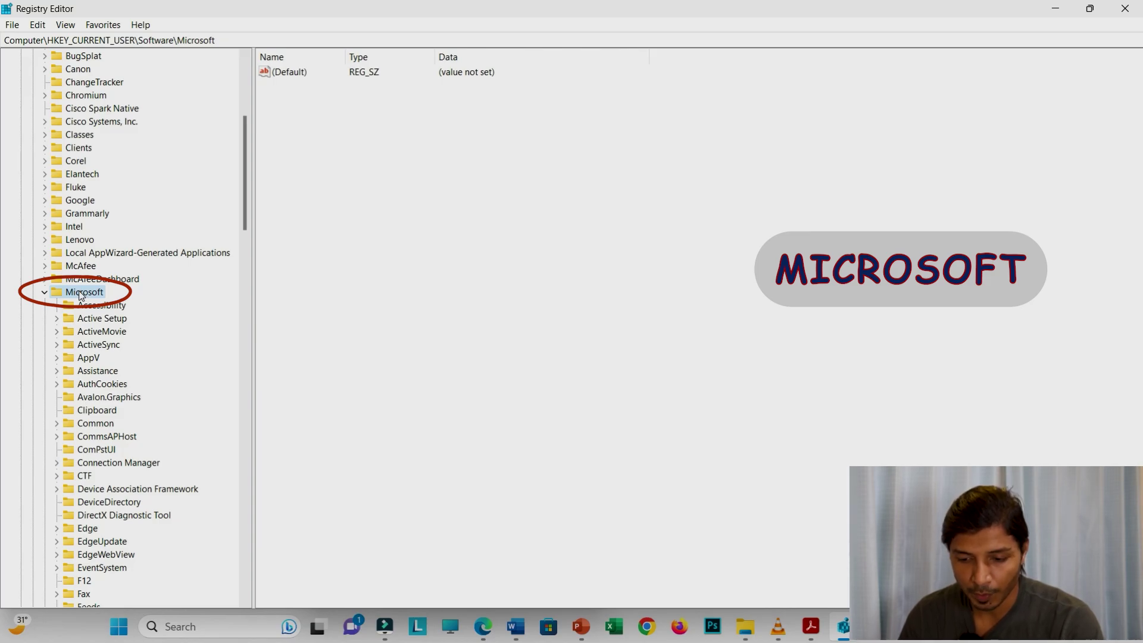
Go from the Microsoft key to Office\16.0\PowerPoint\Options and select the Options key.
scroll(95, 301, down, 3)
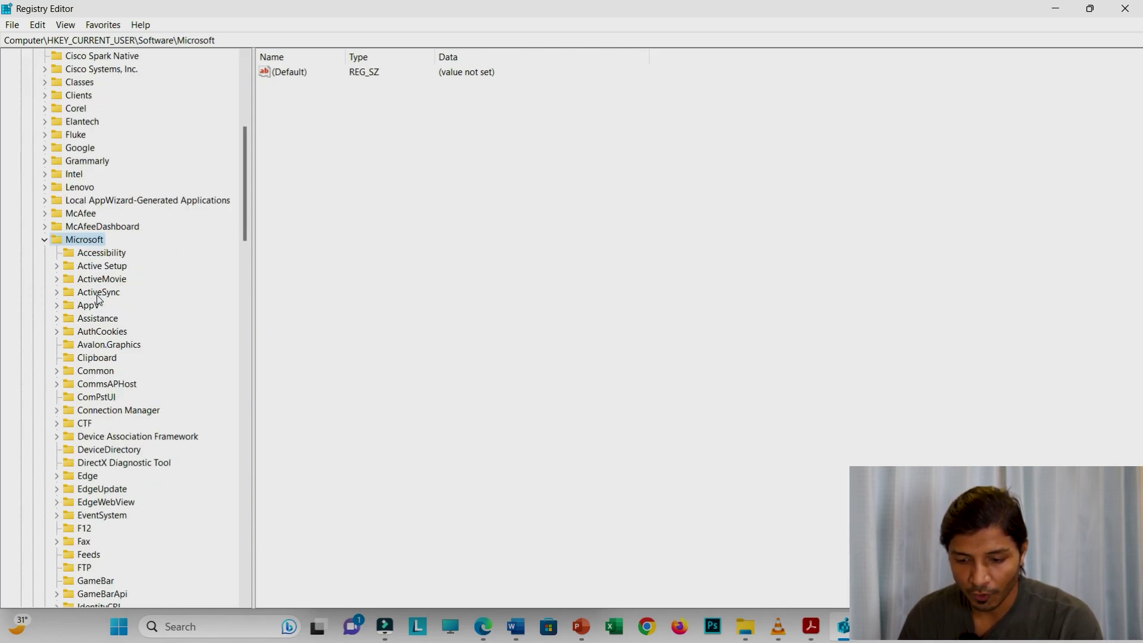
scroll(110, 323, down, 8)
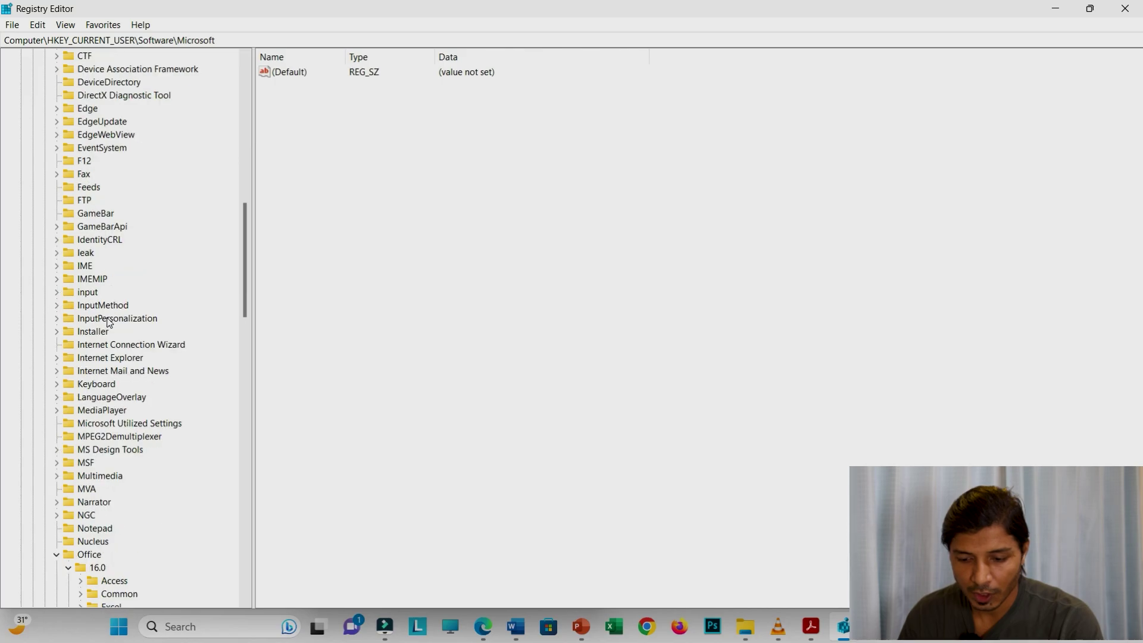
scroll(105, 322, down, 8)
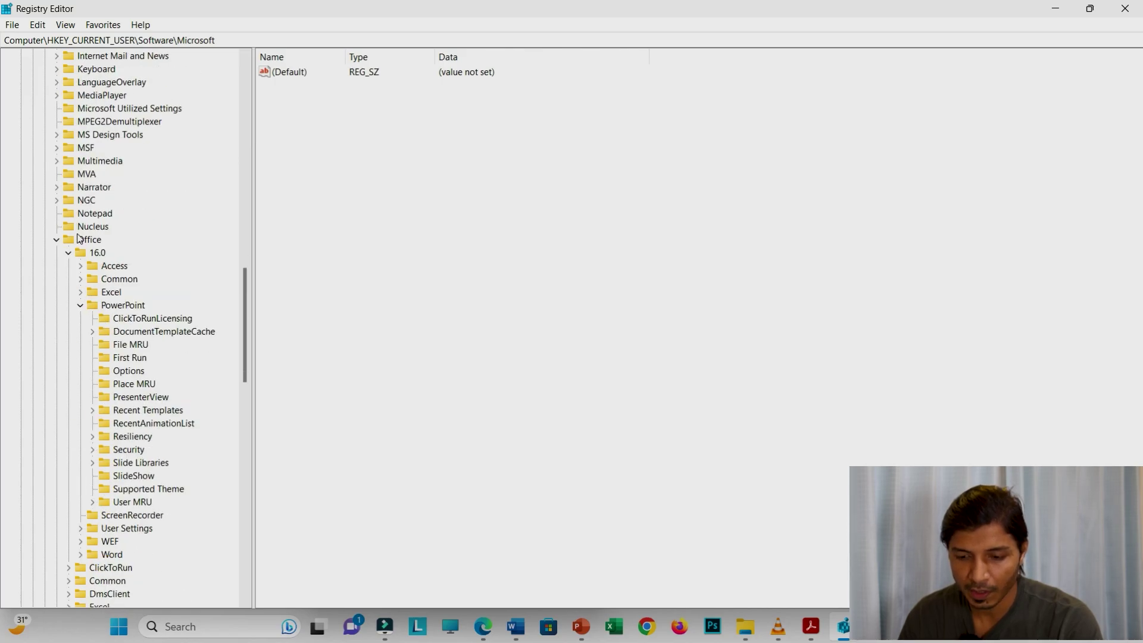
click(85, 242)
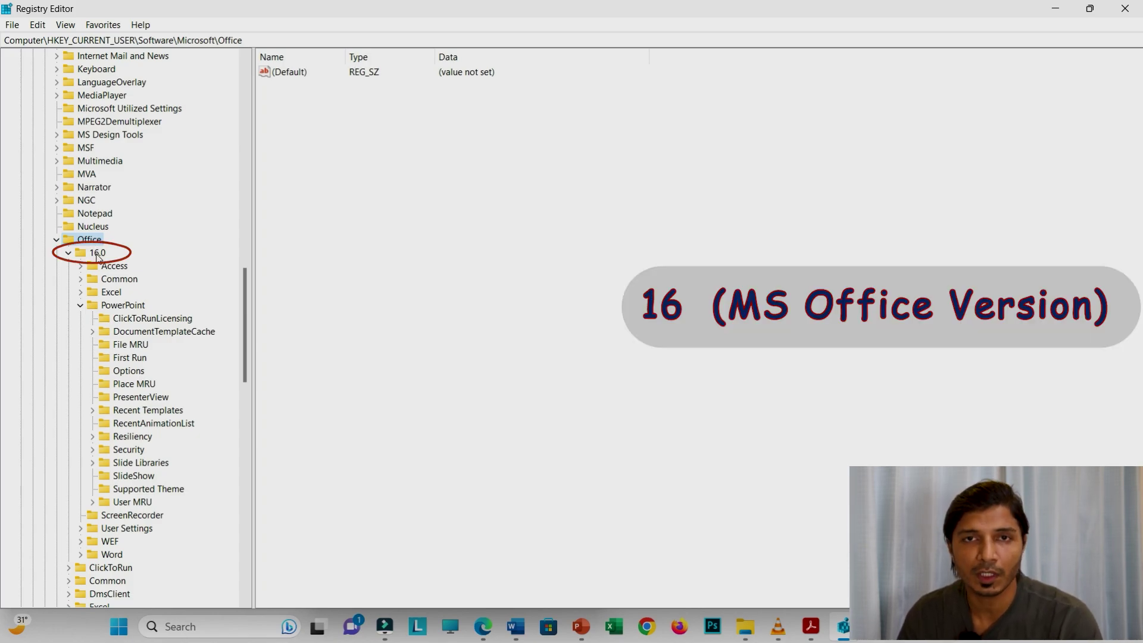
click(97, 254)
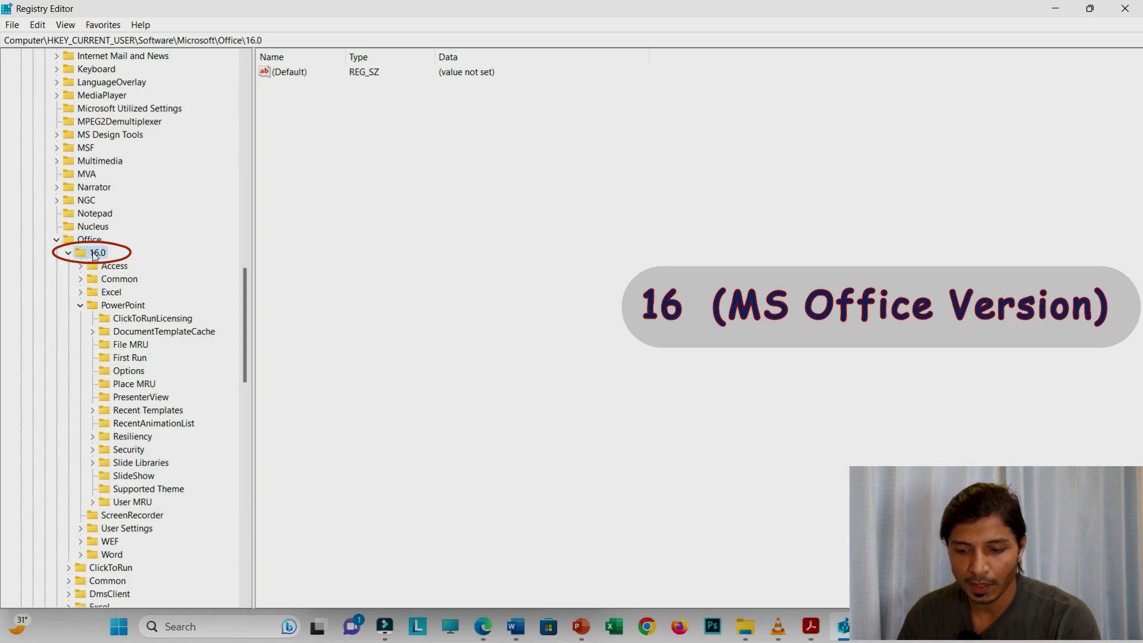
click(122, 306)
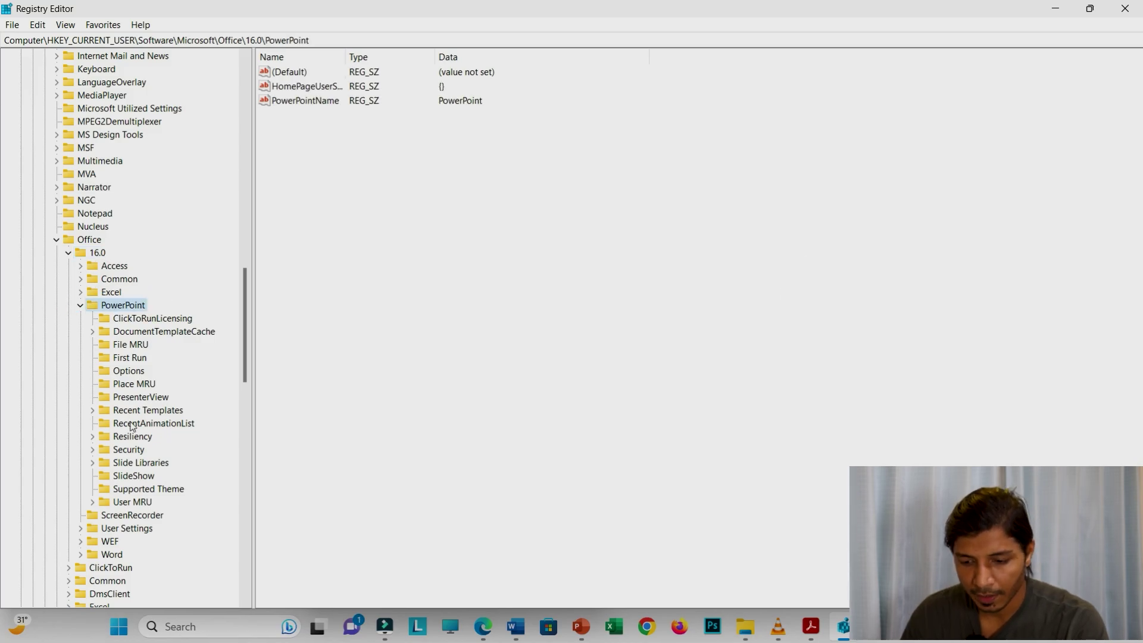
click(130, 371)
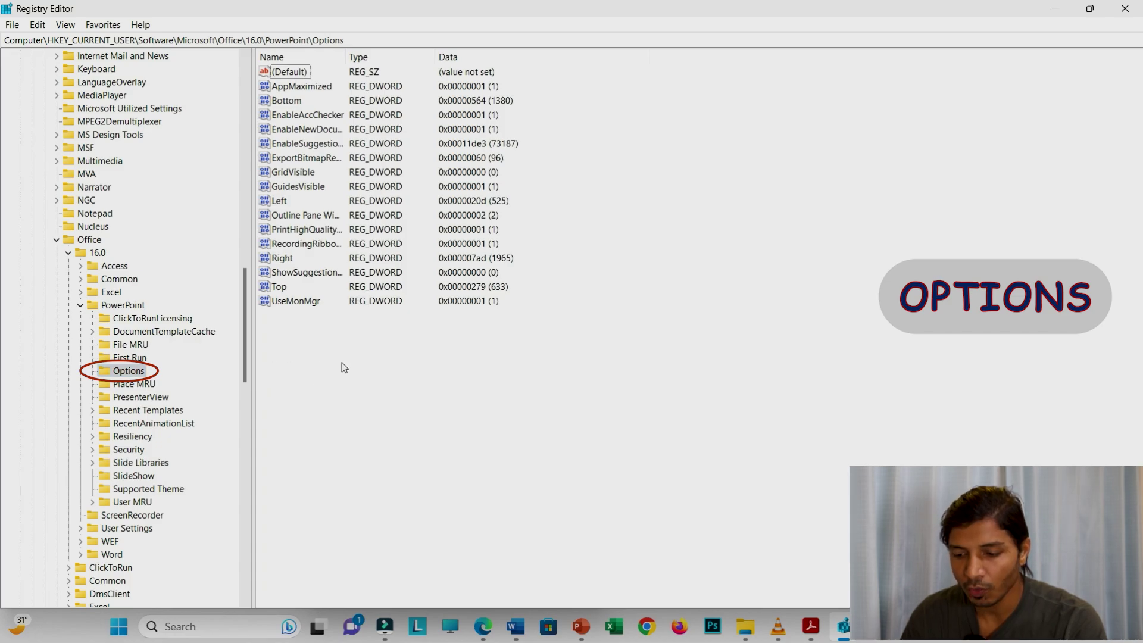
Try to add a DWORD (32-bit) value named ExportBitmapResolution to the PowerPoint Options key.
right_click(361, 368)
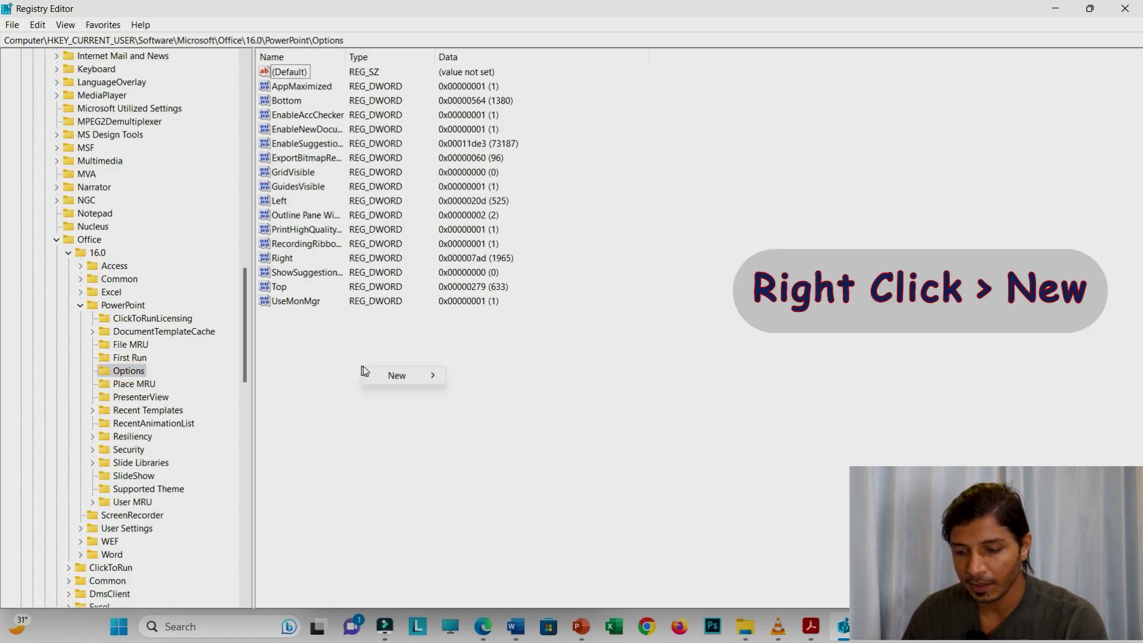
mouse_move(400, 378)
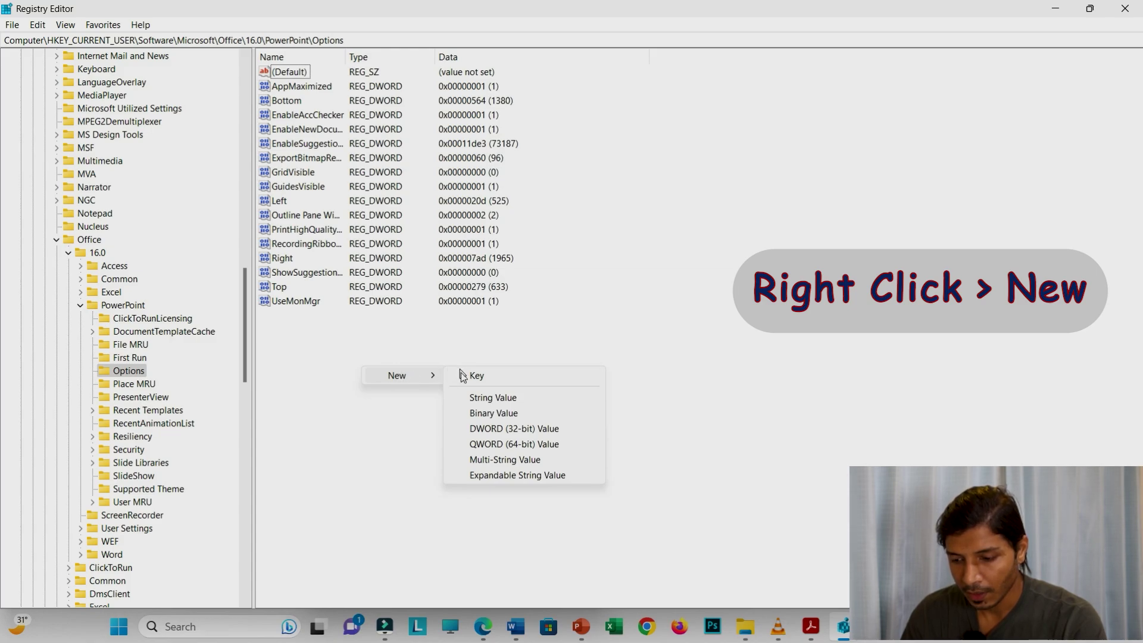
click(508, 429)
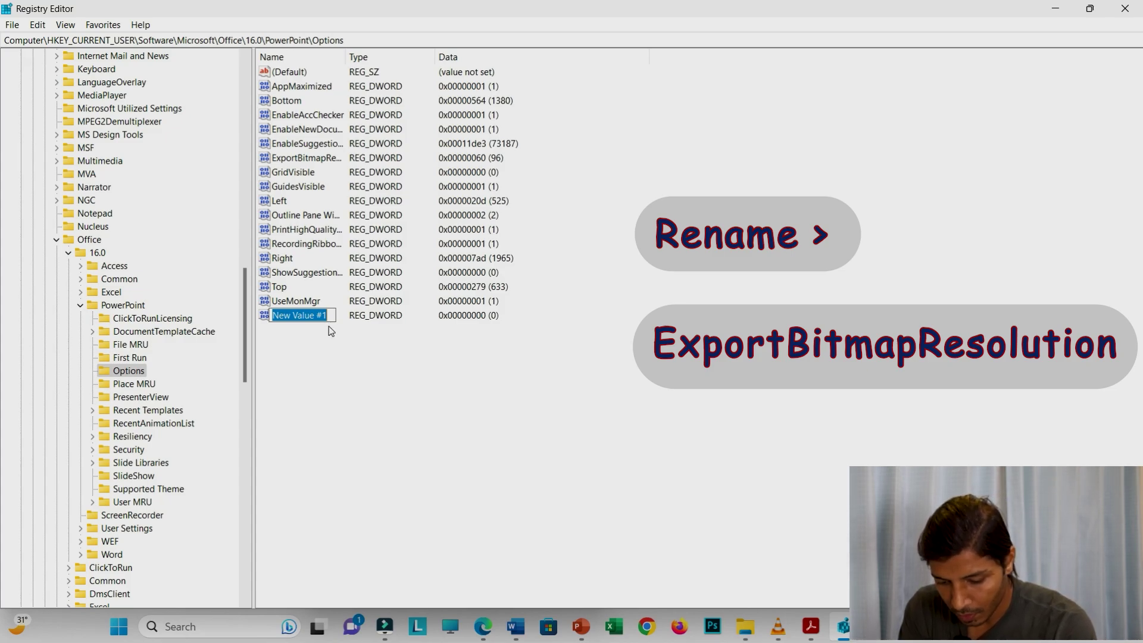
text(Export)
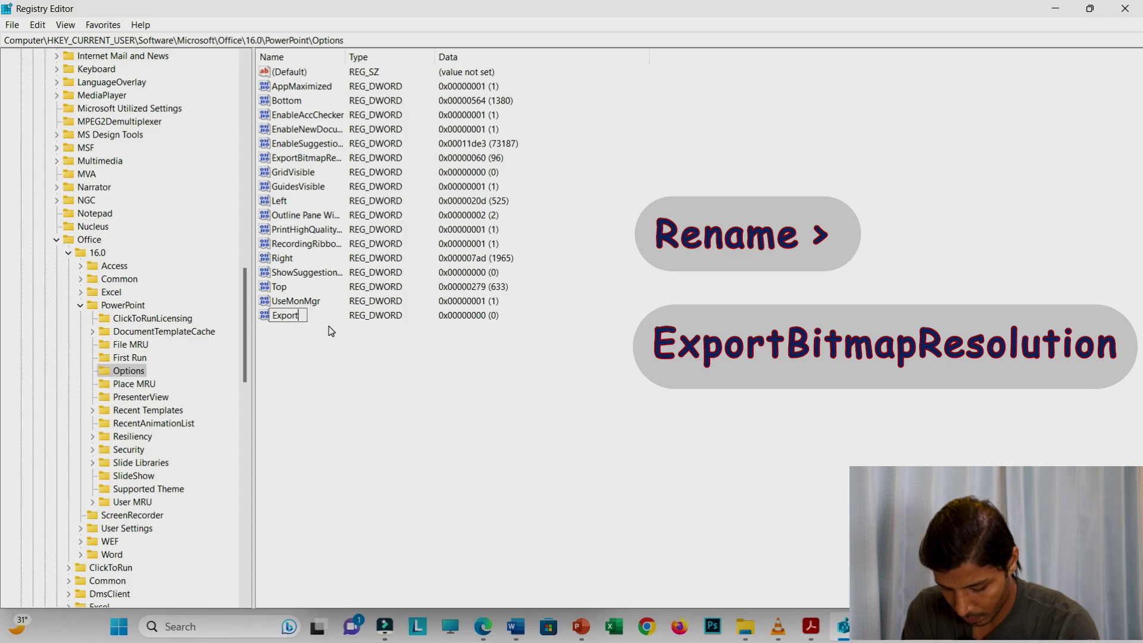
text(Bit)
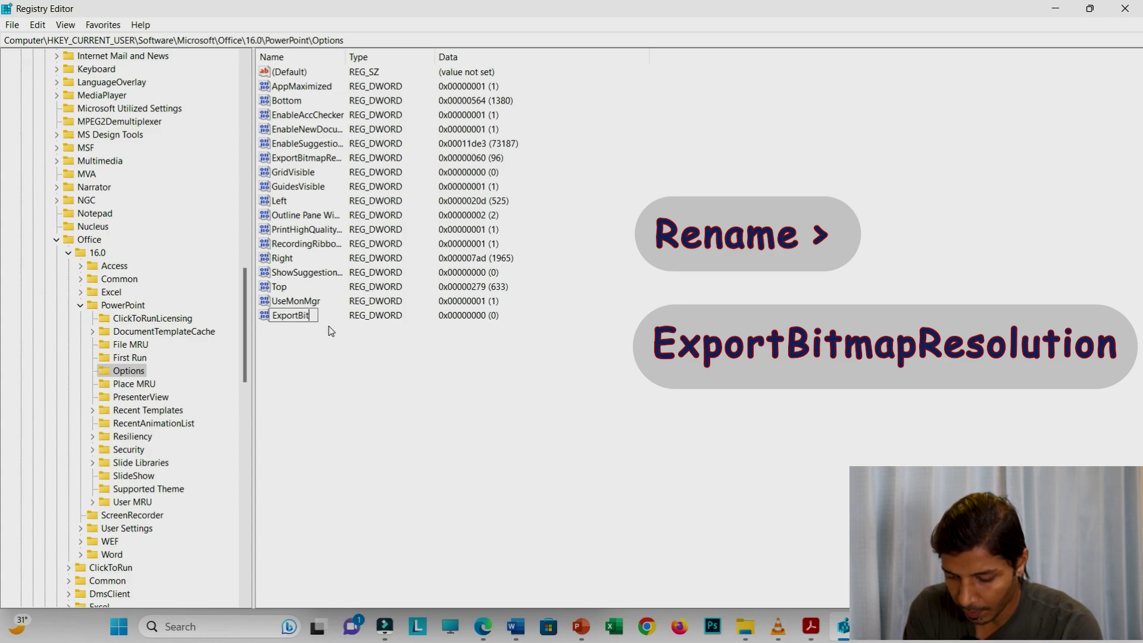
text(mapRe)
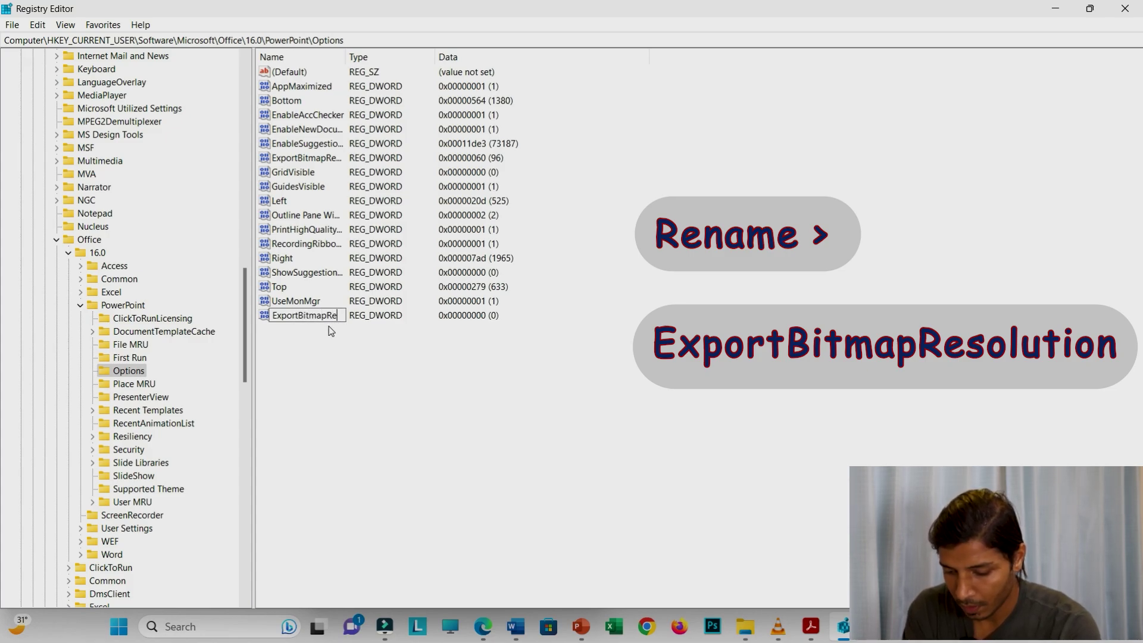
text(solution)
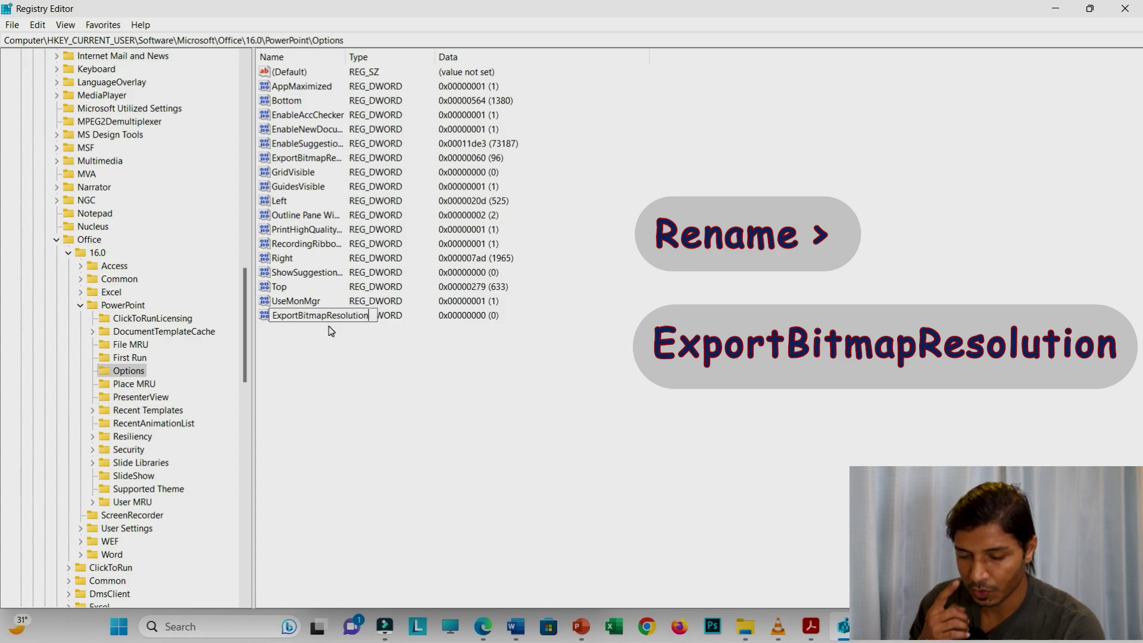
key(Return)
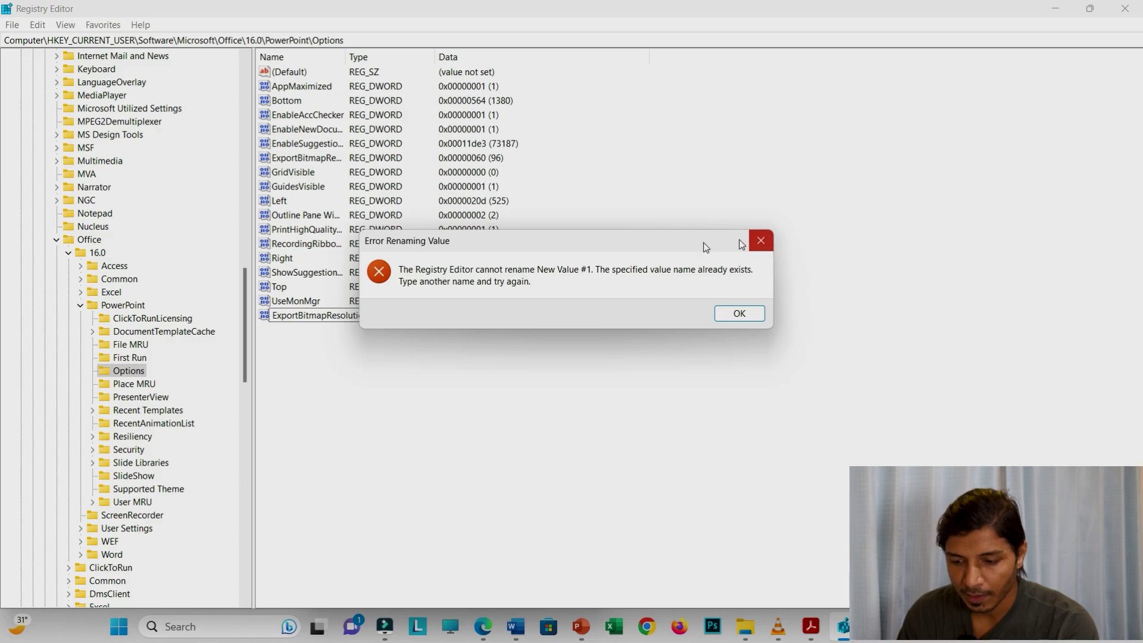
key(Return)
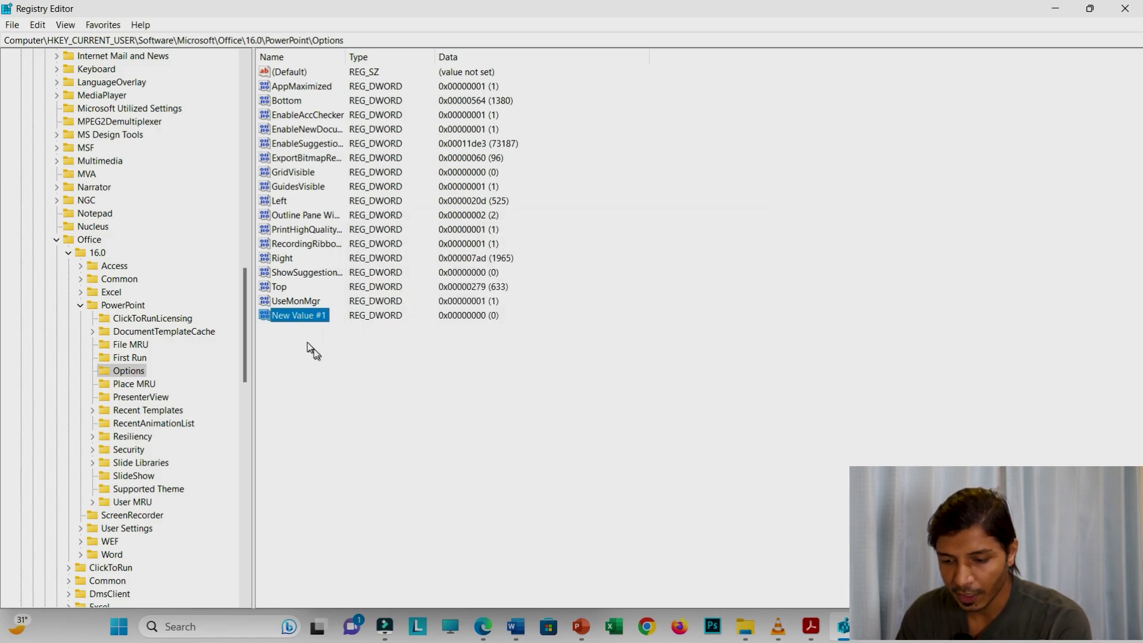
Delete the newly added New Value #1 from the Options key and confirm the deletion.
key(End)
key(Escape)
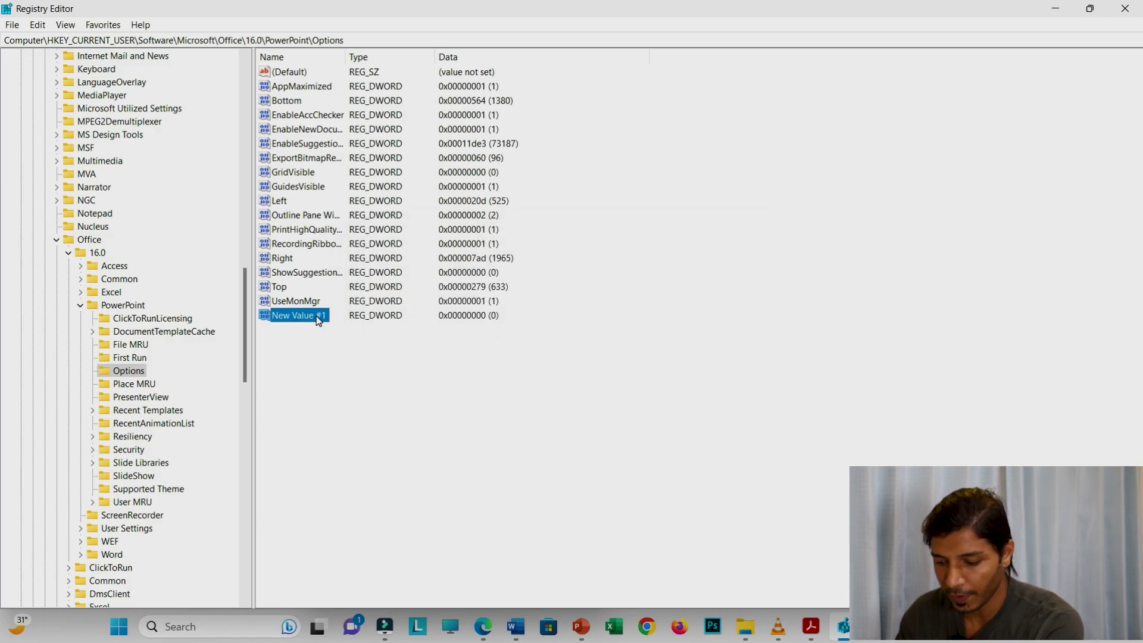
key(Delete)
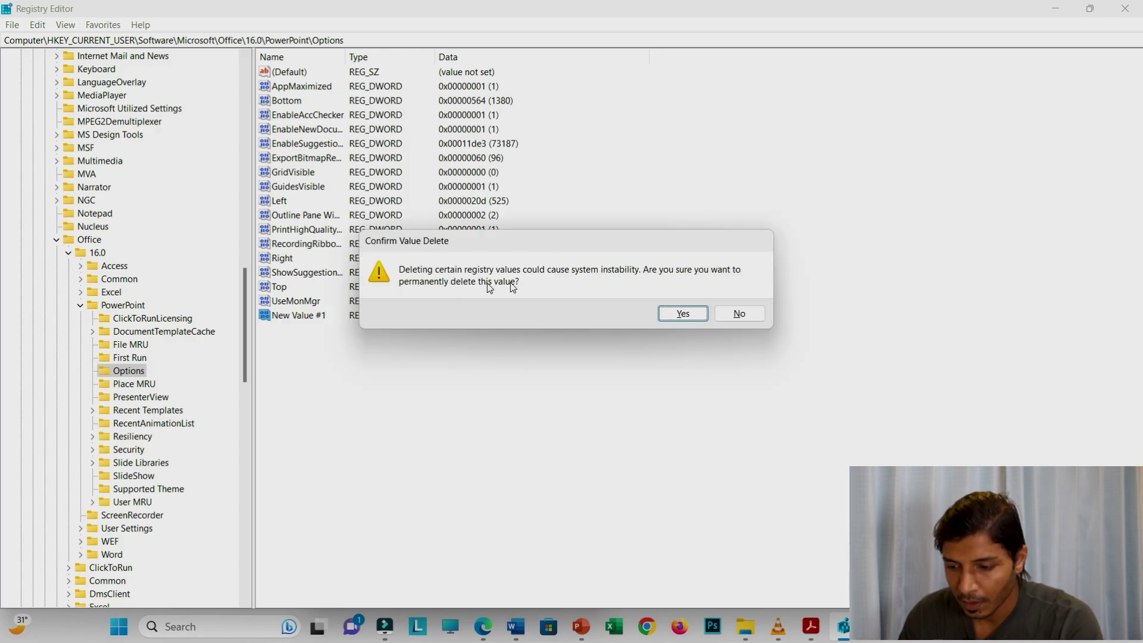
click(664, 313)
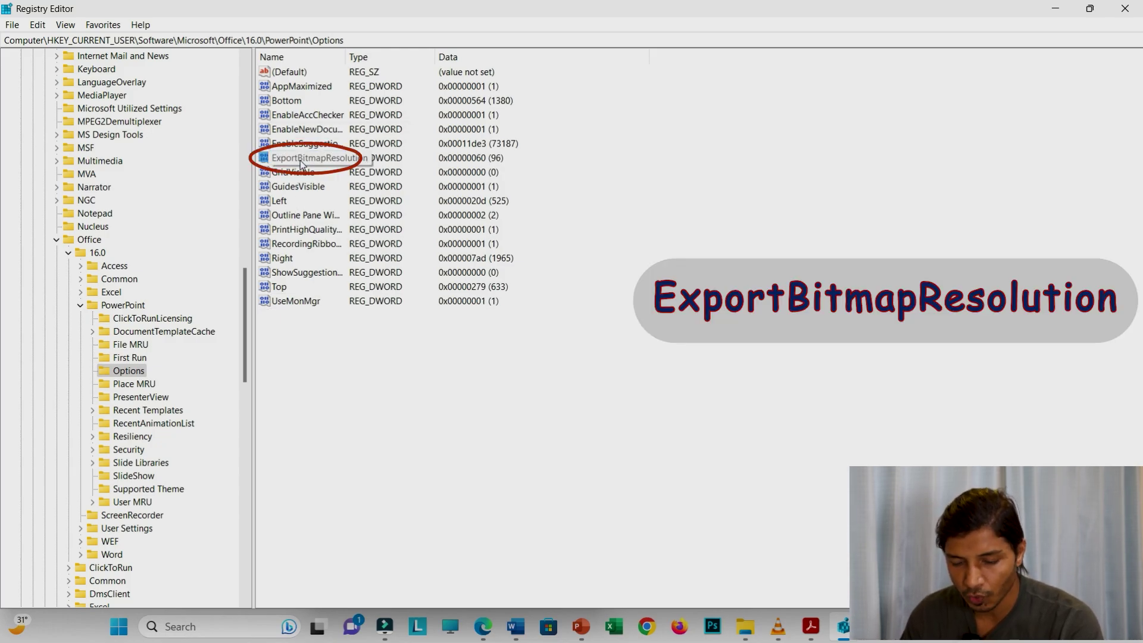
Modify the existing ExportBitmapResolution value to use the decimal base and value data 300.
right_click(264, 159)
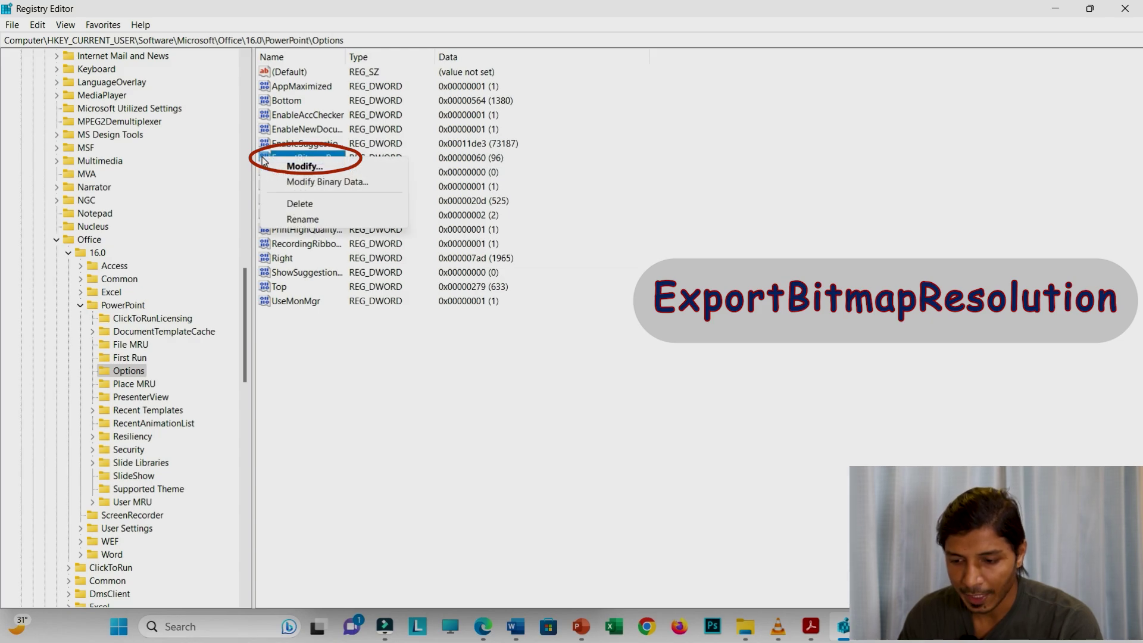
click(310, 170)
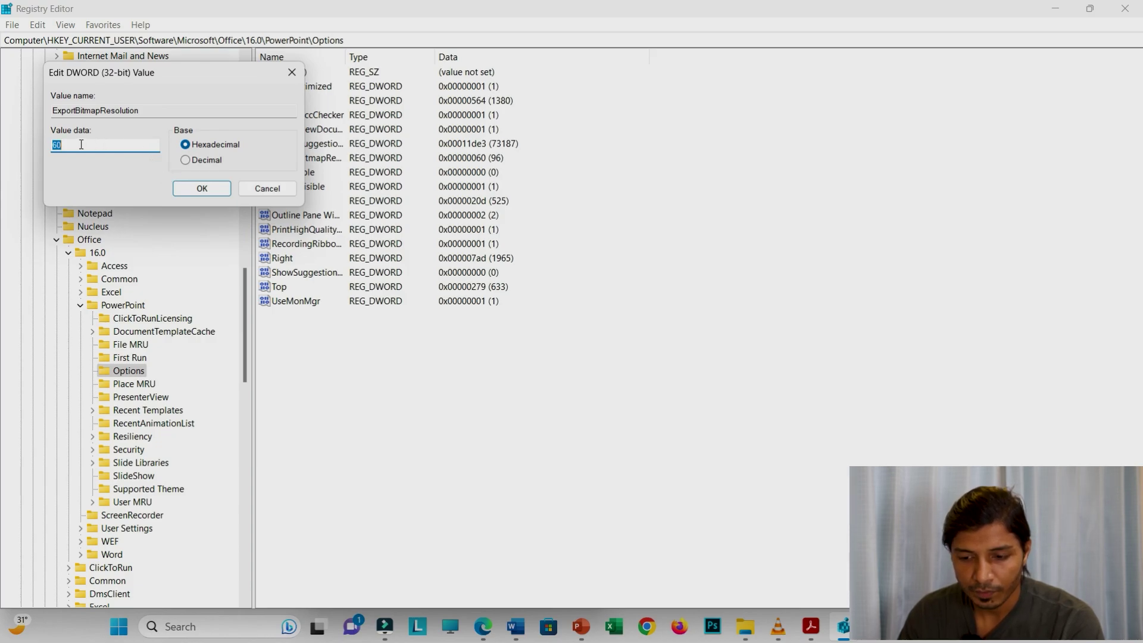
click(186, 160)
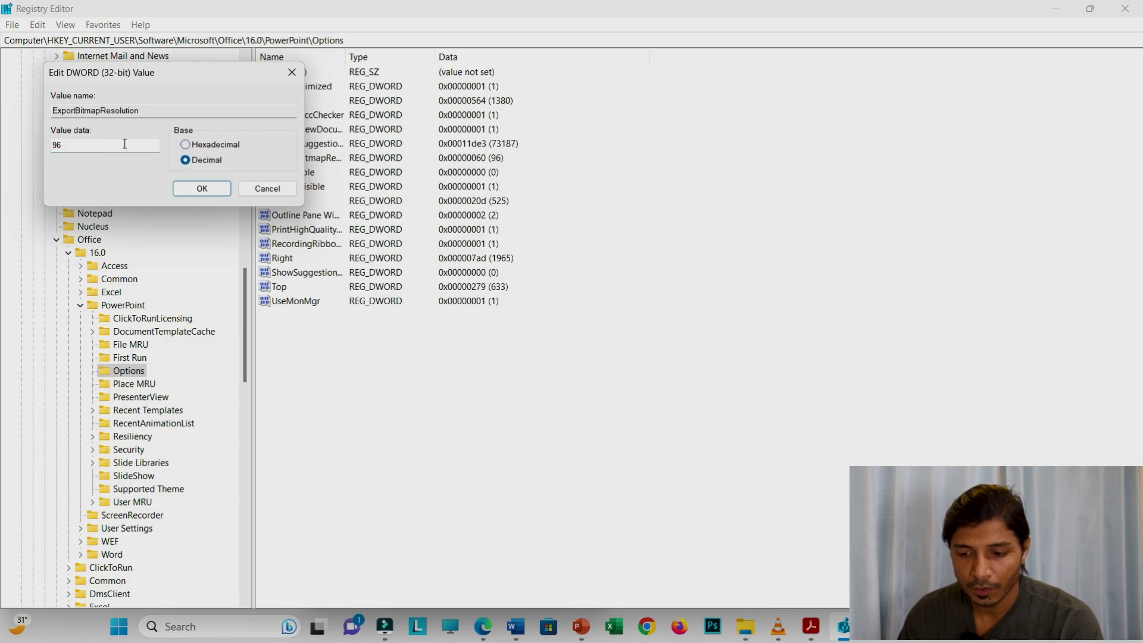
click(81, 144)
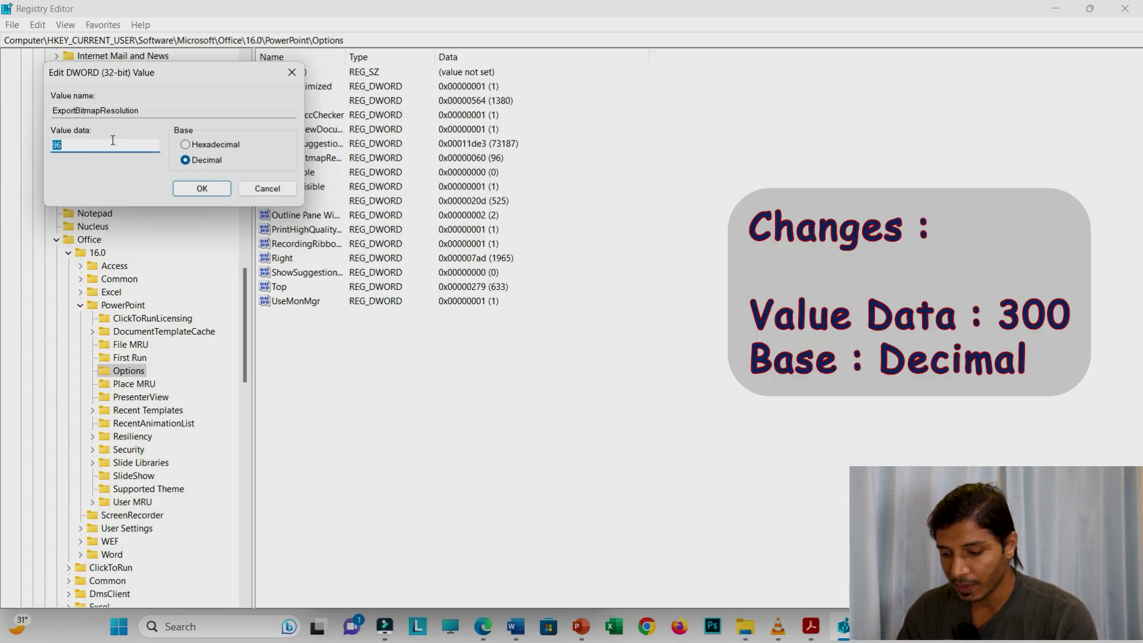
text(300)
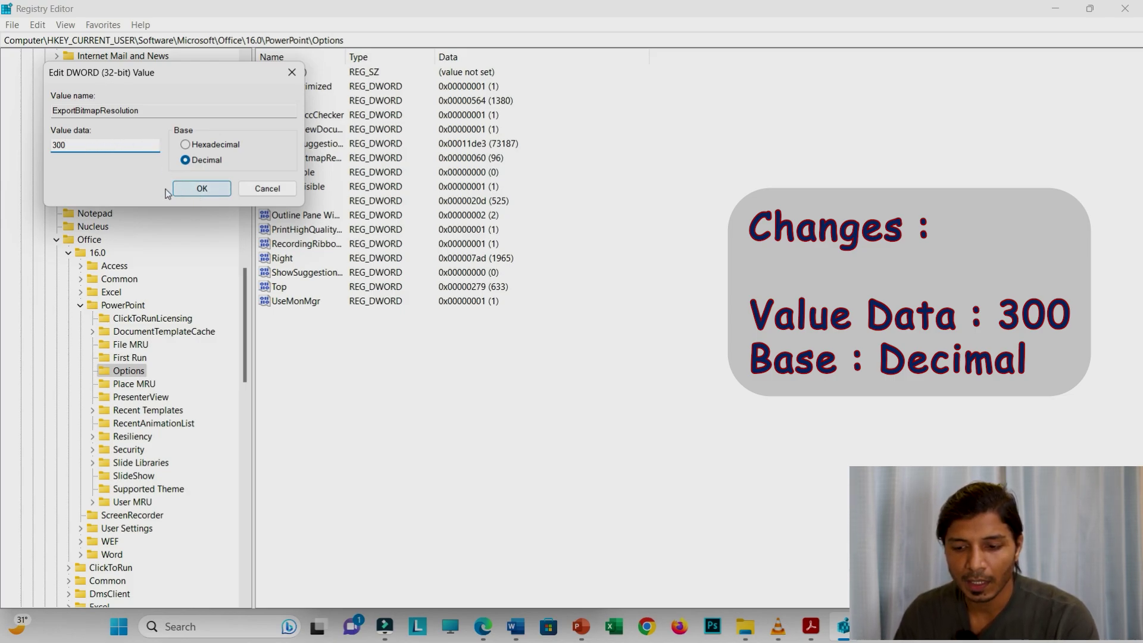
click(200, 189)
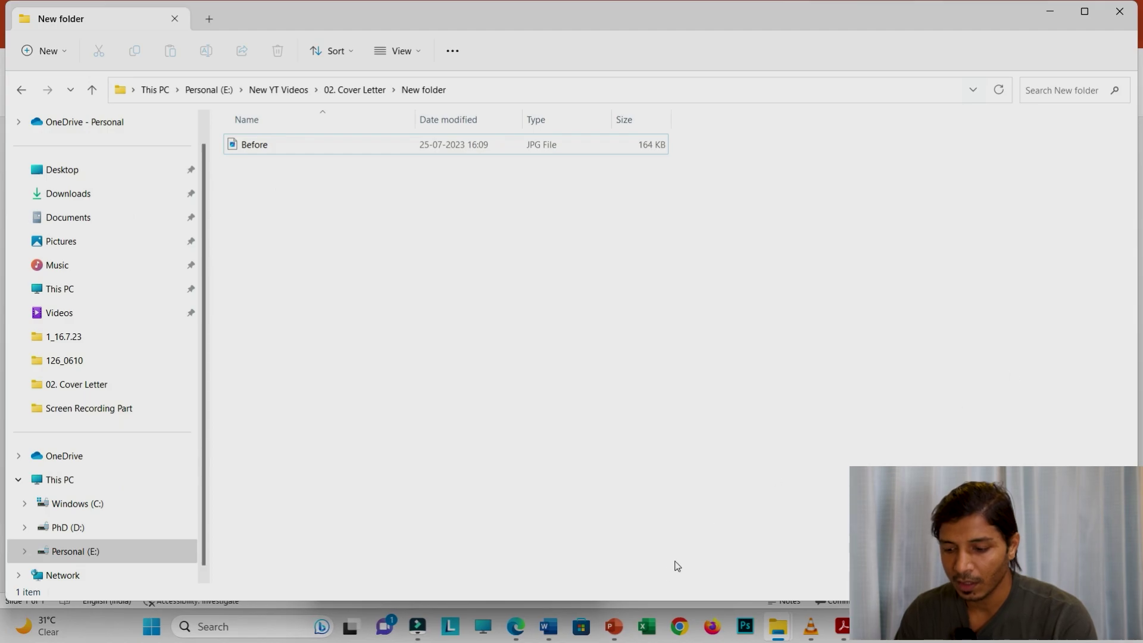
Switch to PowerPoint and export only the current slide as a JPEG named After in the 02. Cover Letter\New folder directory.
click(614, 627)
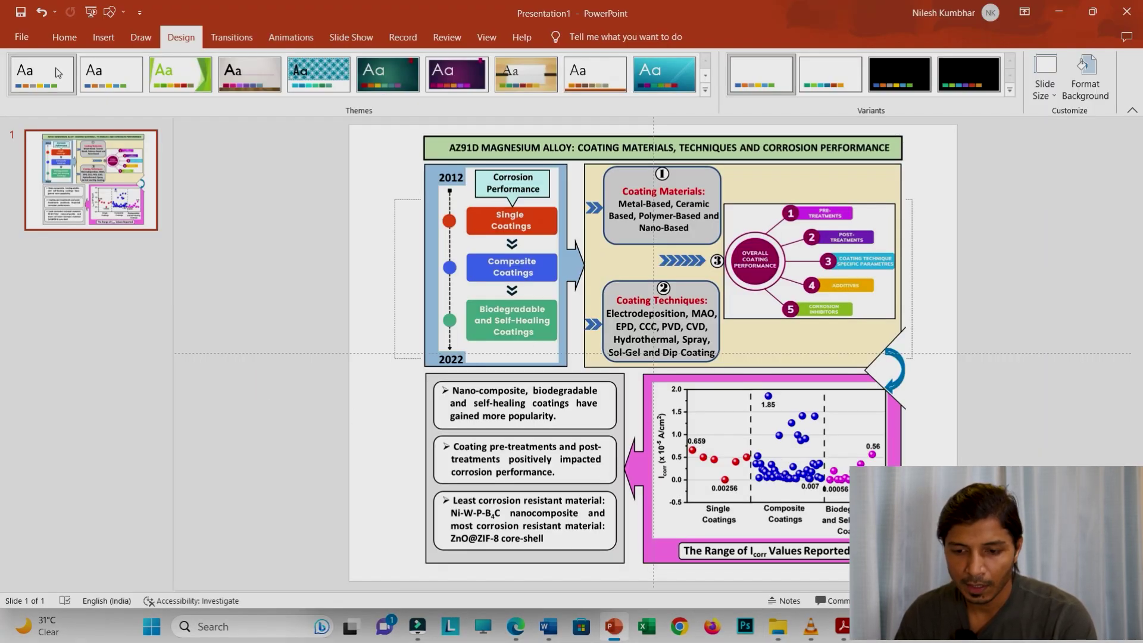
click(22, 37)
click(57, 237)
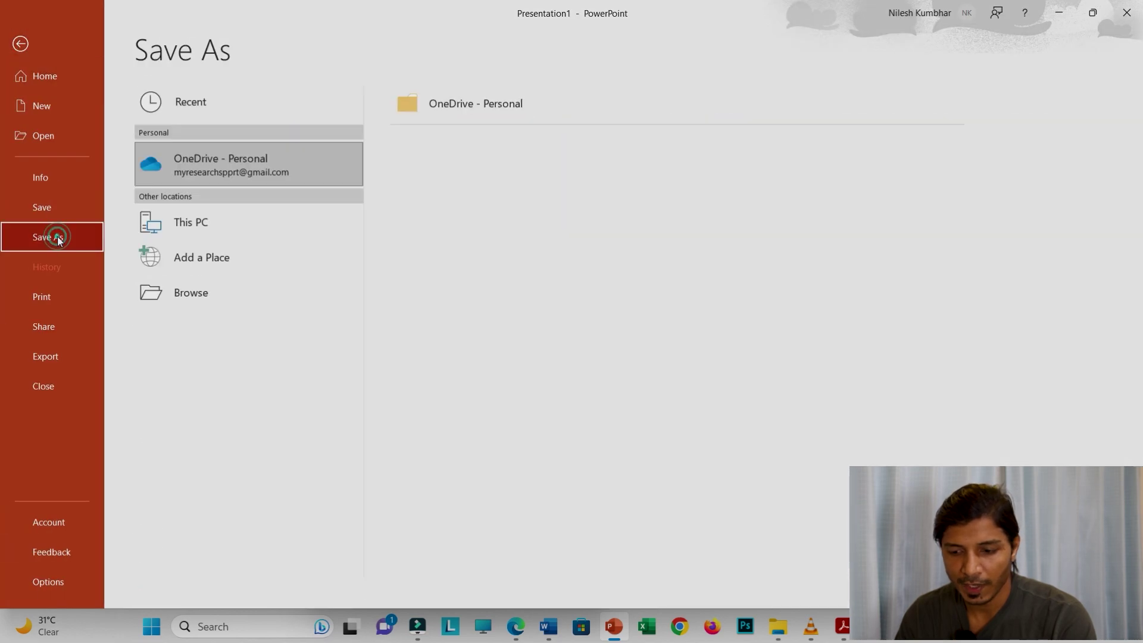
double_click(191, 226)
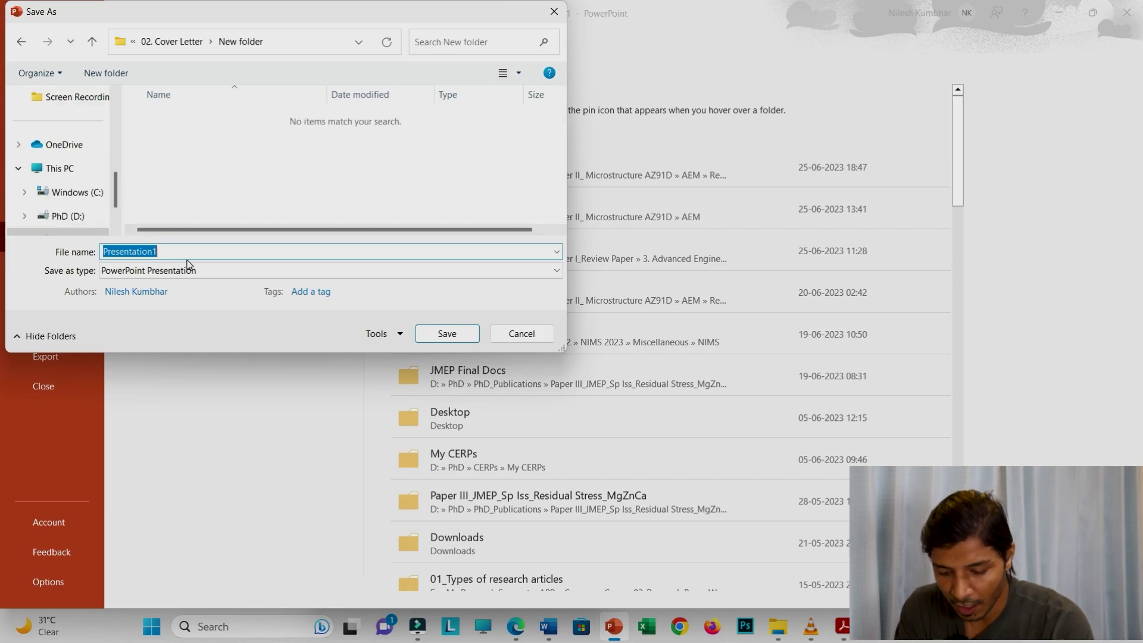
text(After)
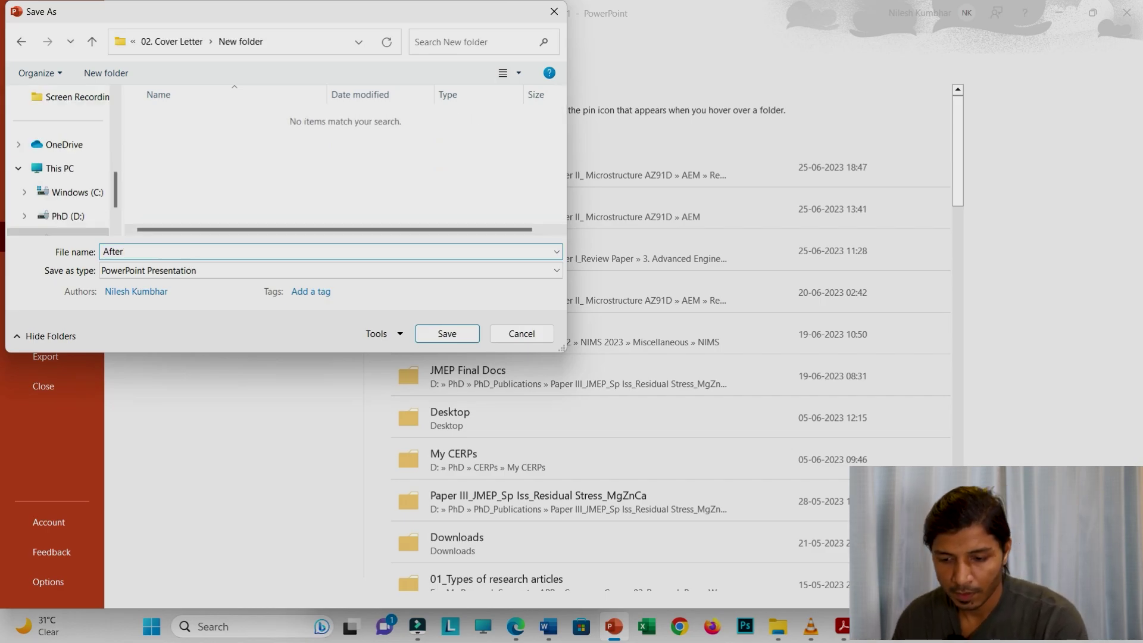
click(195, 272)
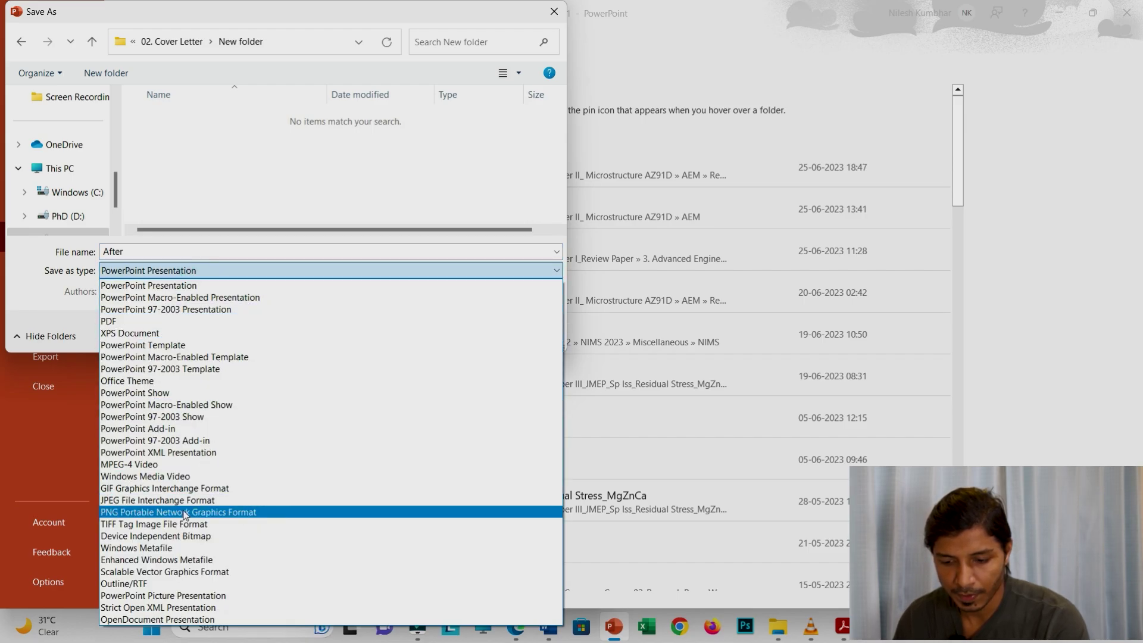
click(186, 500)
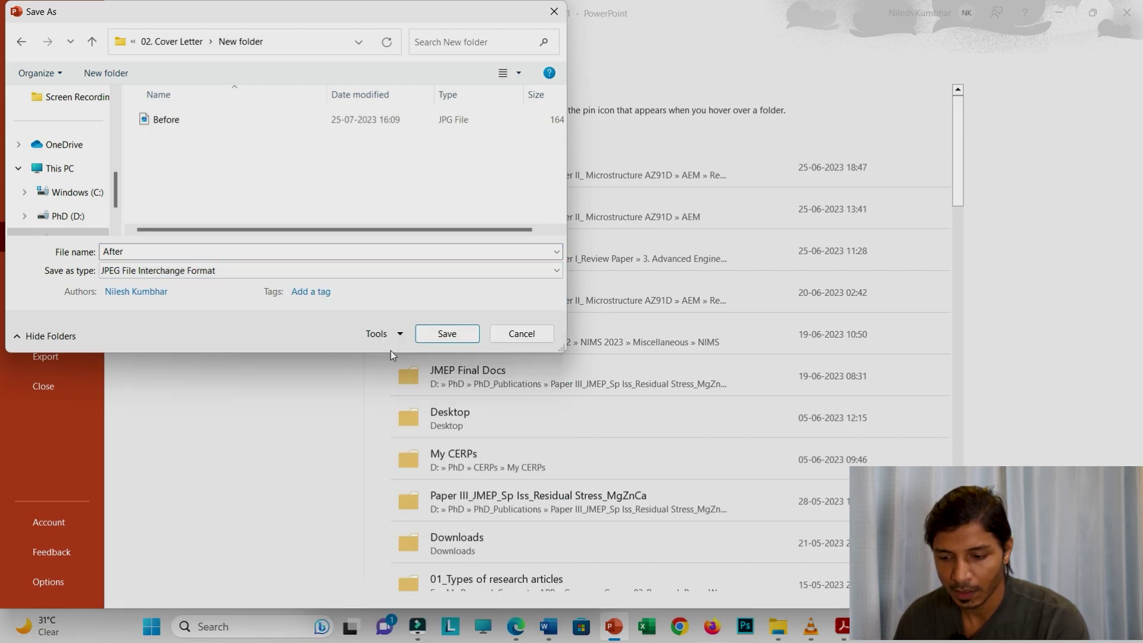
click(434, 334)
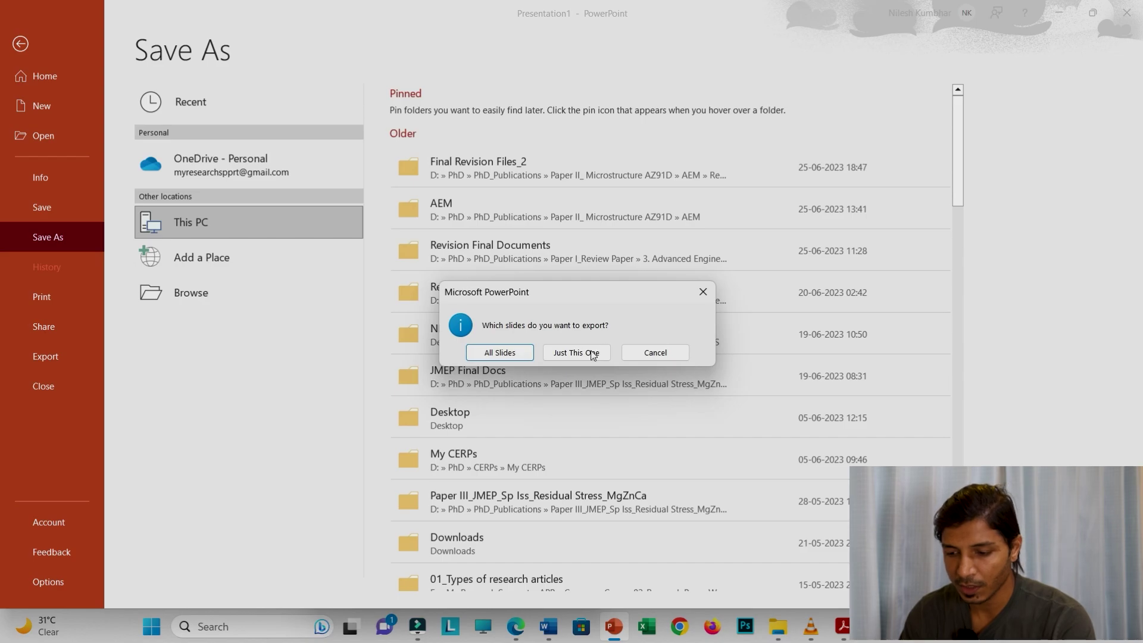
click(576, 352)
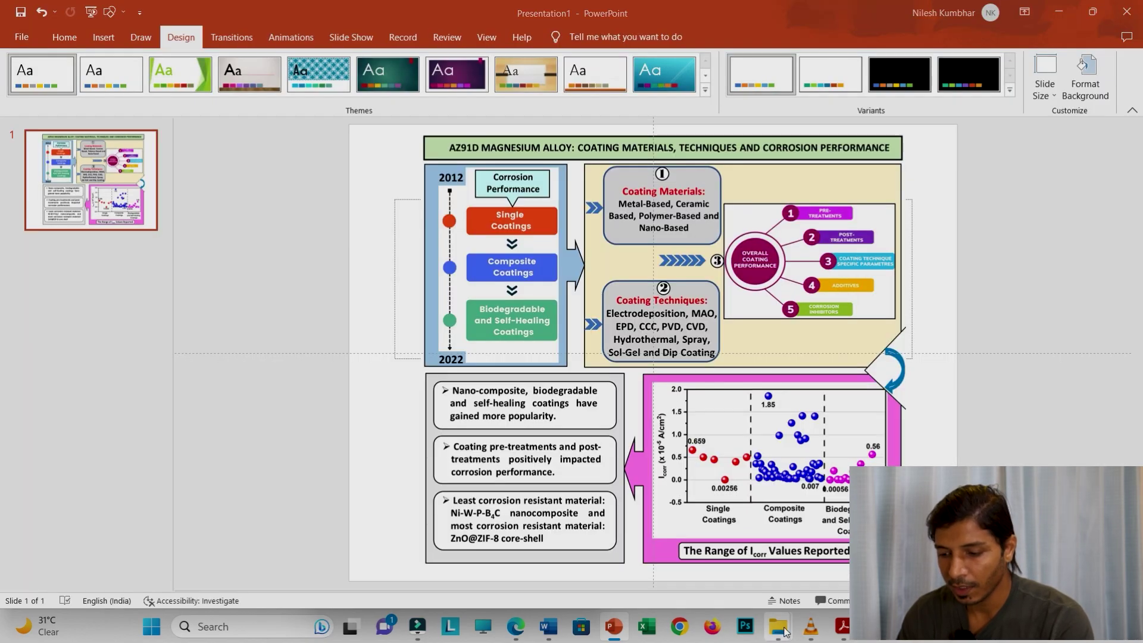
Switch to the New folder window in File Explorer and compare the sizes of the After and Before JPG files.
mouse_move(778, 626)
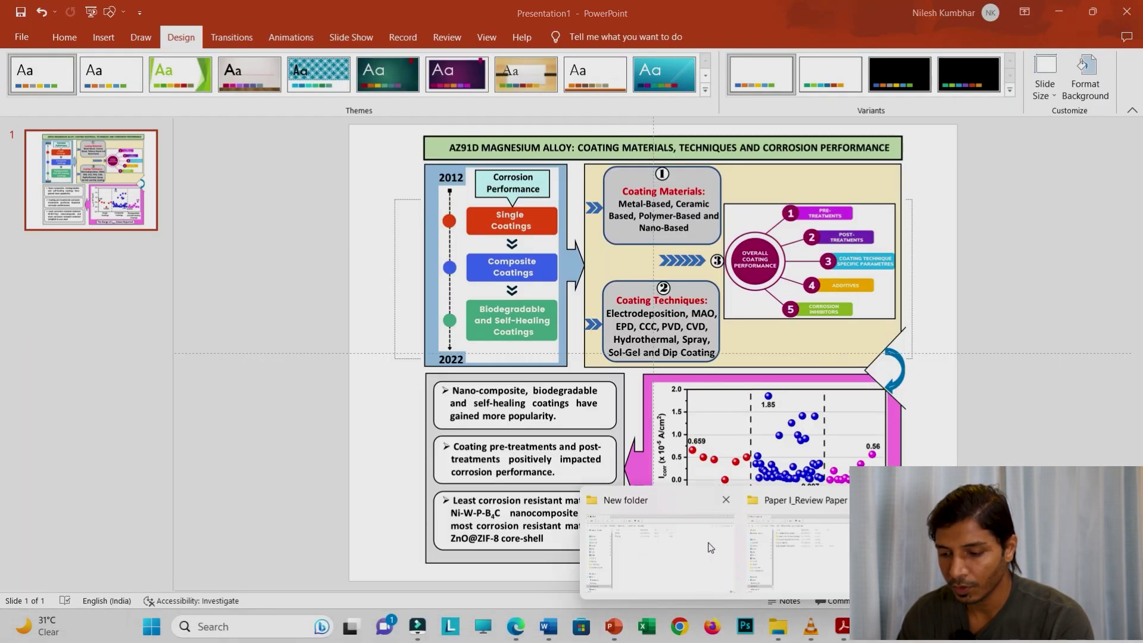
click(701, 562)
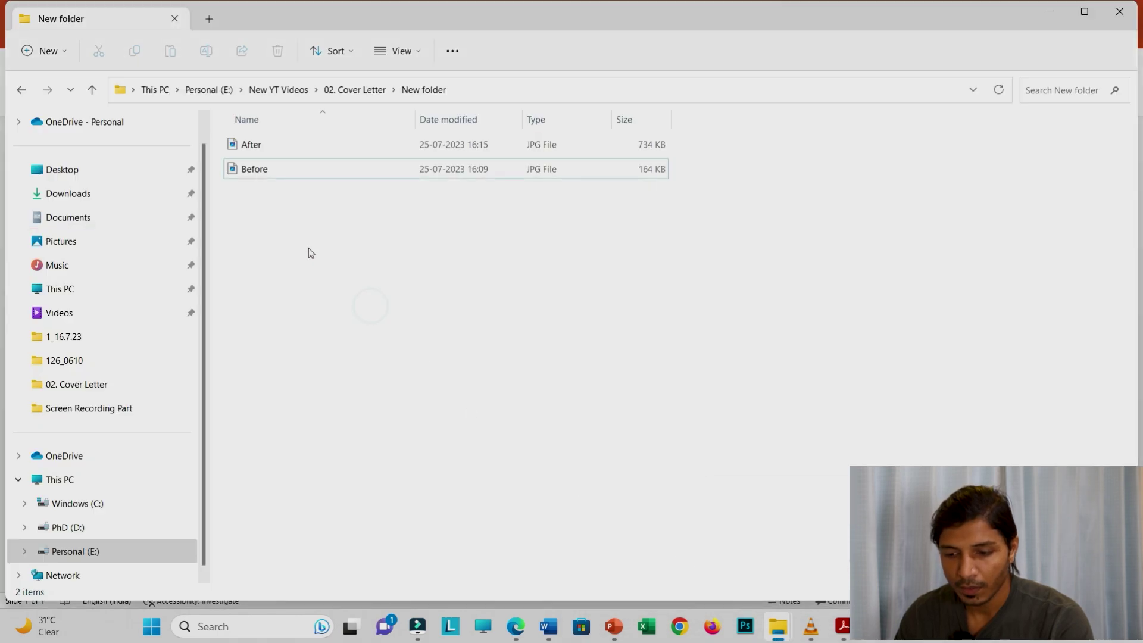
click(263, 171)
click(270, 153)
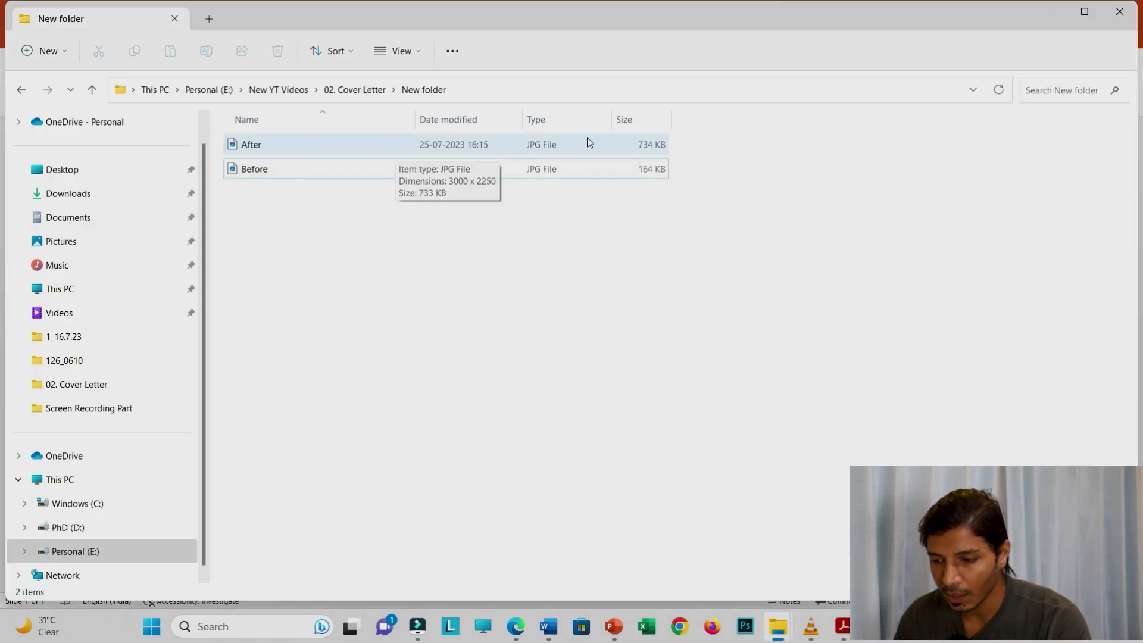
click(655, 170)
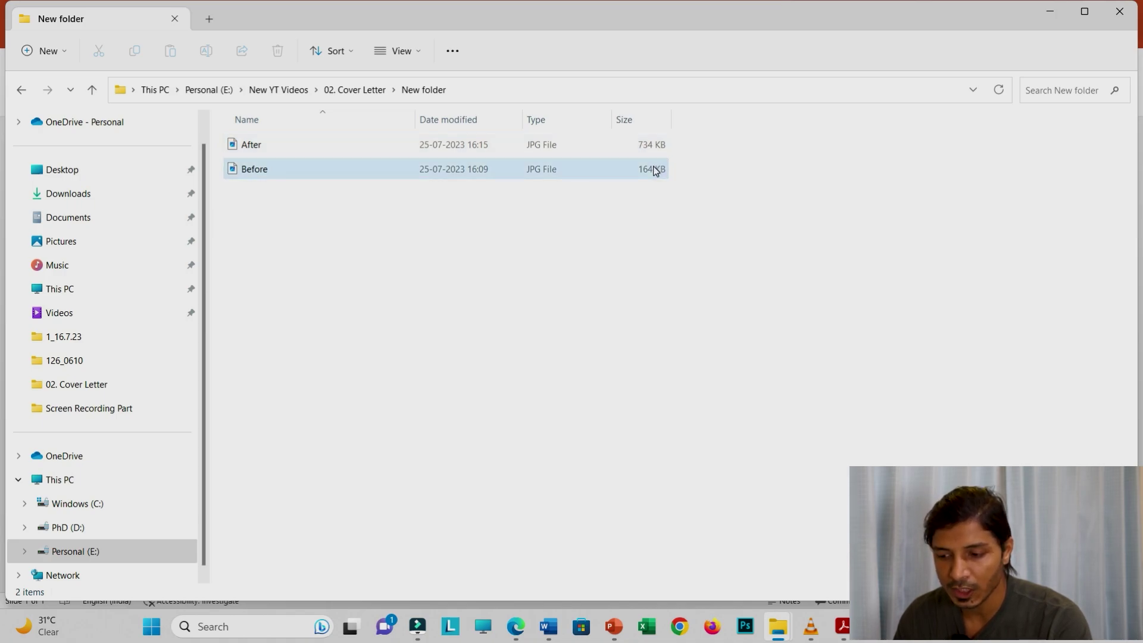
Open the After JPG in the image viewer and examine the sharpness of its bullet-point text up close.
click(259, 149)
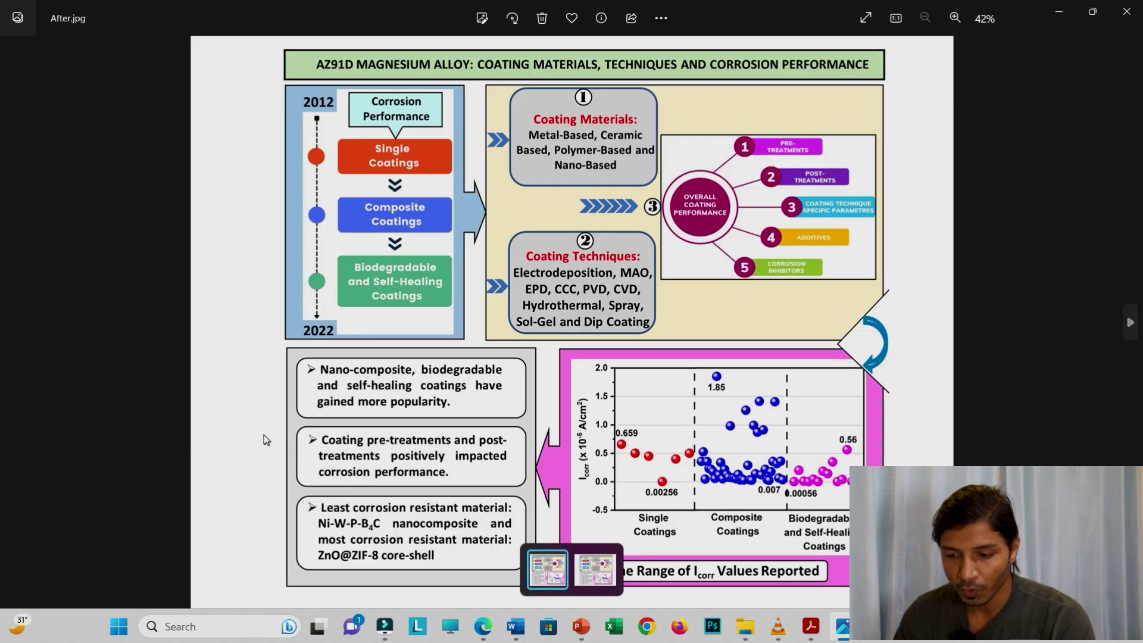
scroll(266, 438, up, 1)
scroll(196, 410, up, 2)
scroll(191, 411, up, 2)
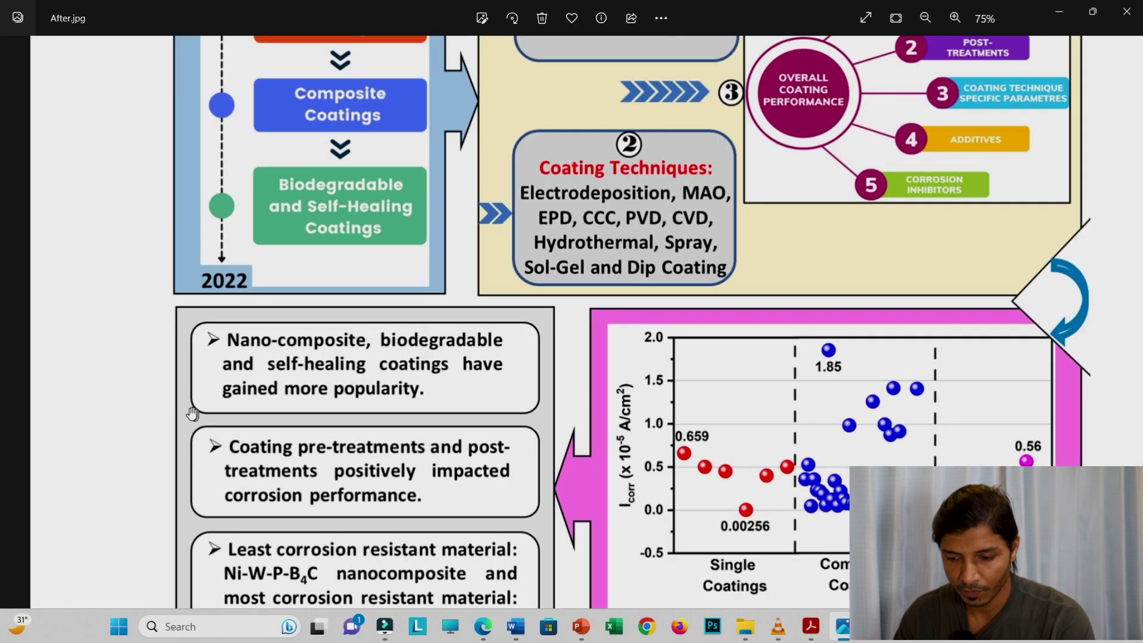
scroll(191, 411, up, 2)
scroll(191, 410, up, 2)
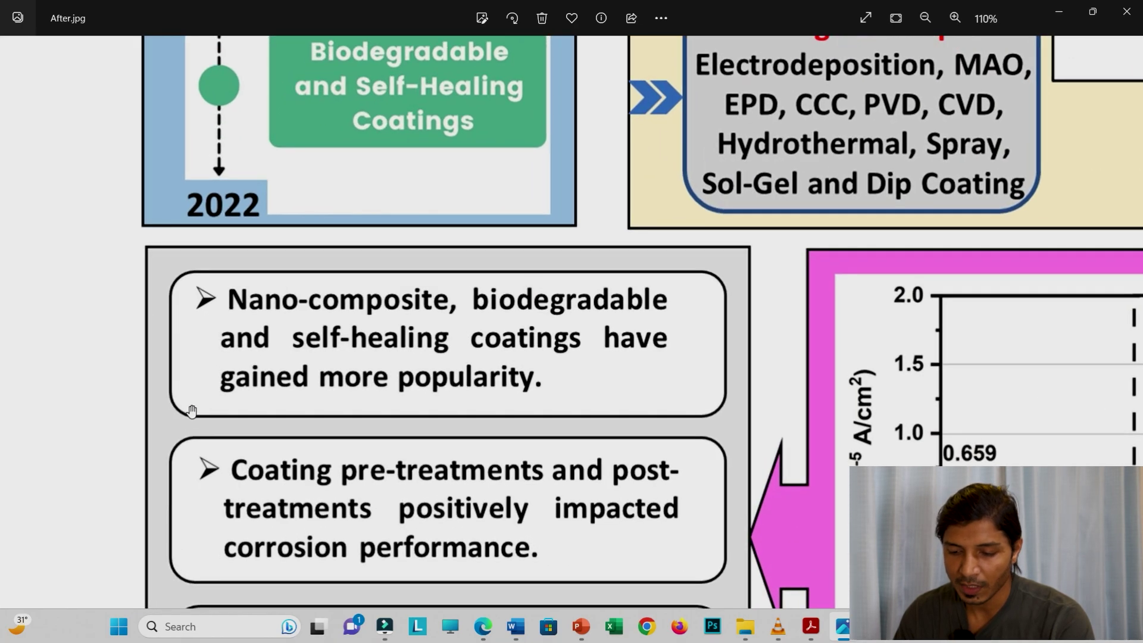
scroll(477, 388, down, 1)
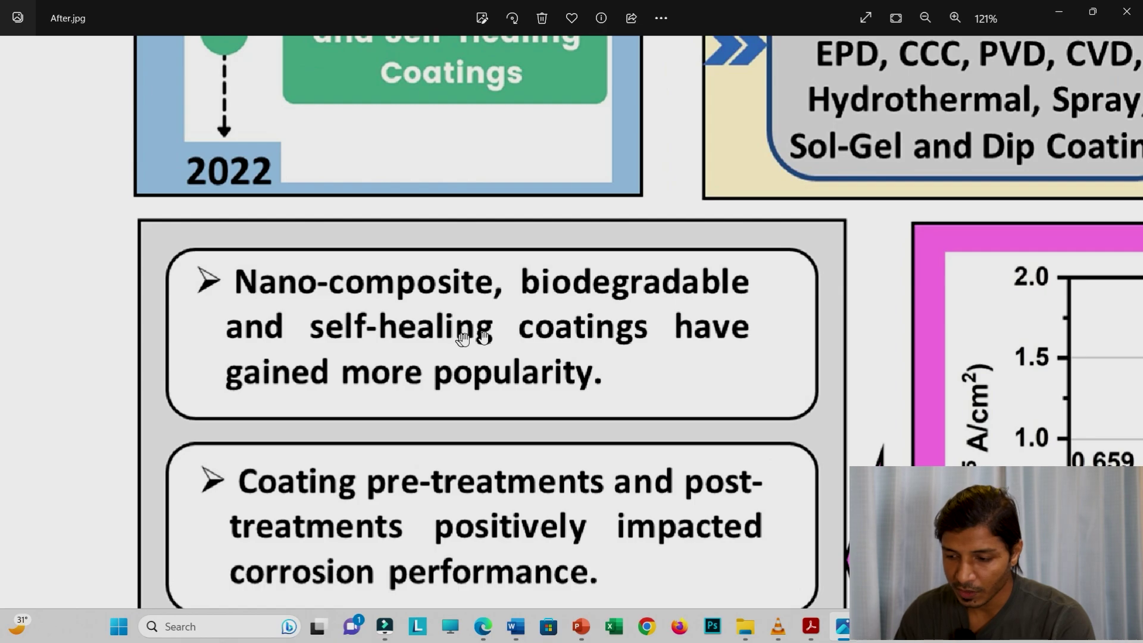
scroll(446, 337, down, 1)
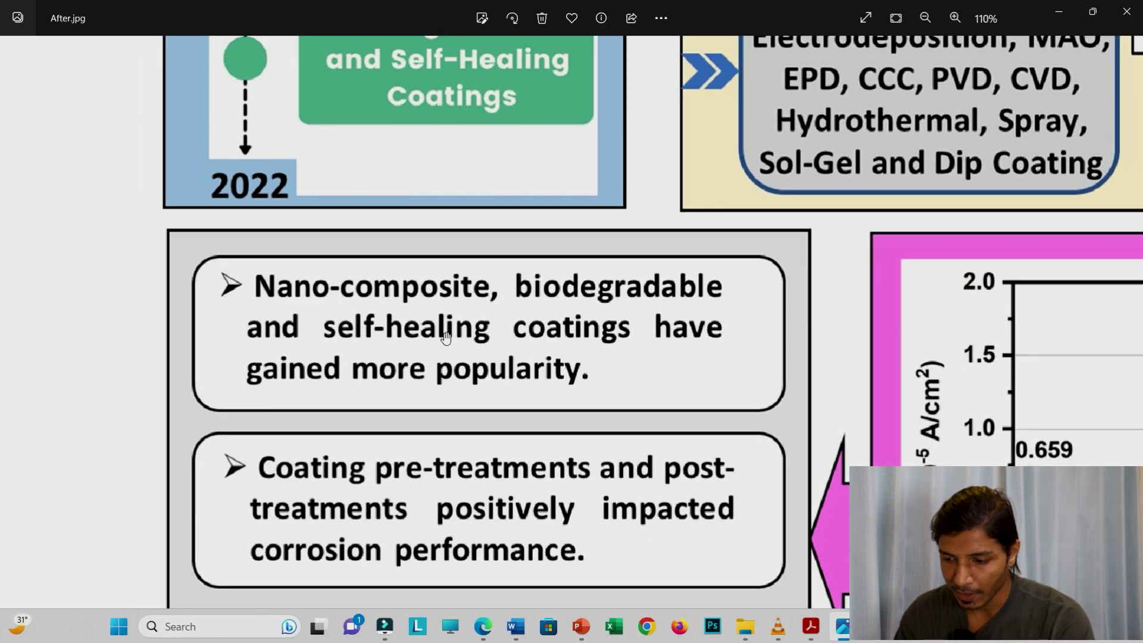
Return to the New folder window and check the After JPG's pixel dimensions and horizontal and vertical resolution in its file details.
click(1058, 12)
click(264, 147)
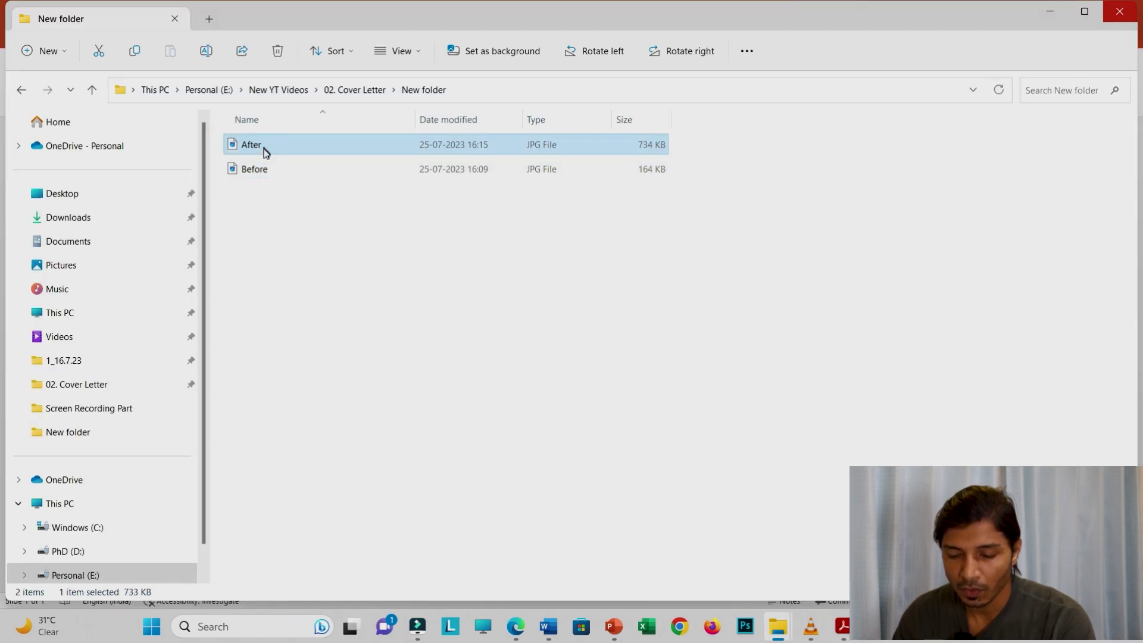
right_click(263, 148)
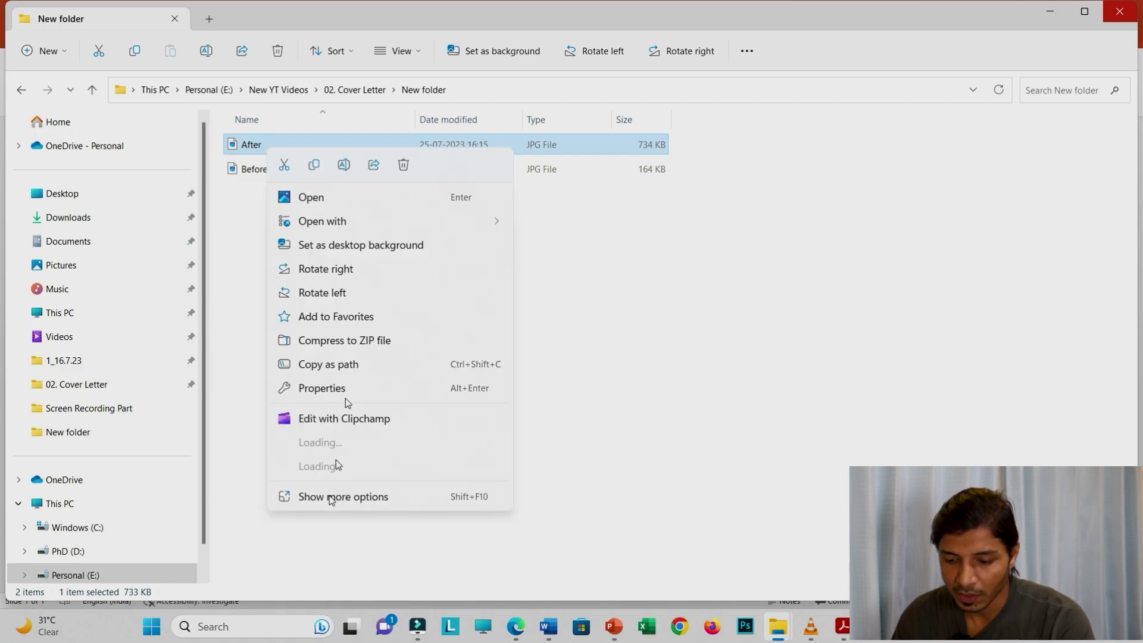
click(331, 475)
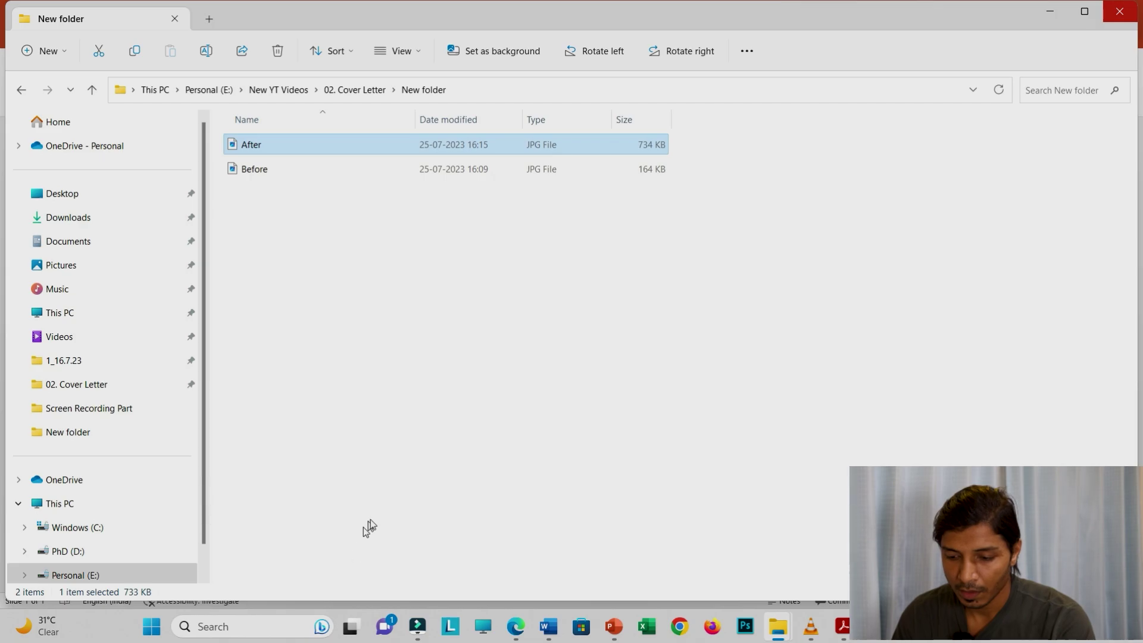
click(376, 597)
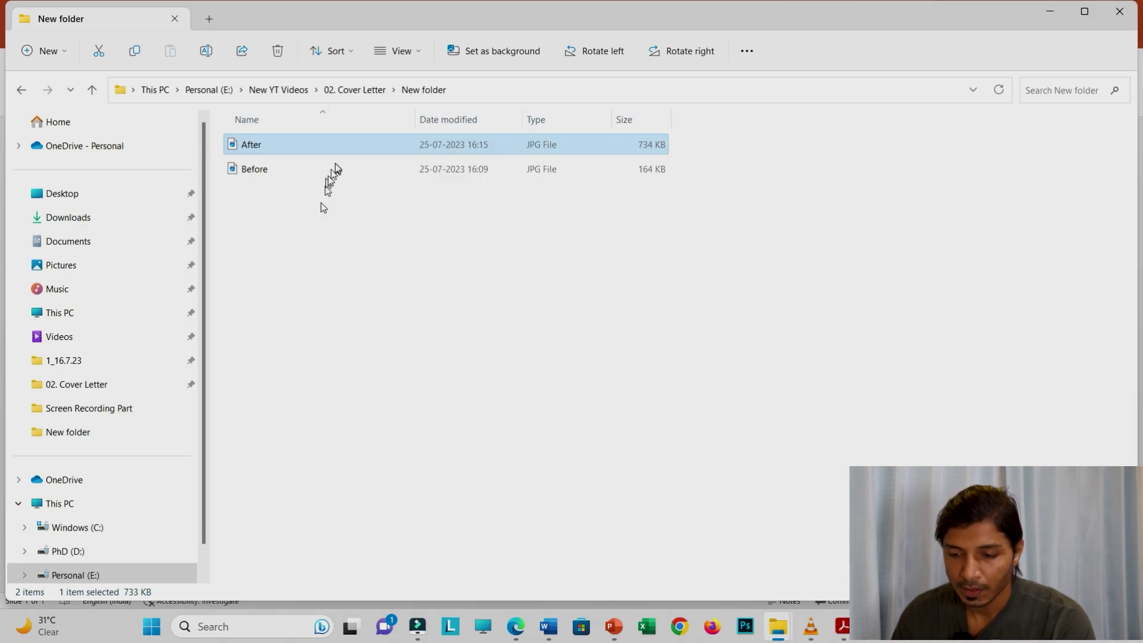
click(439, 267)
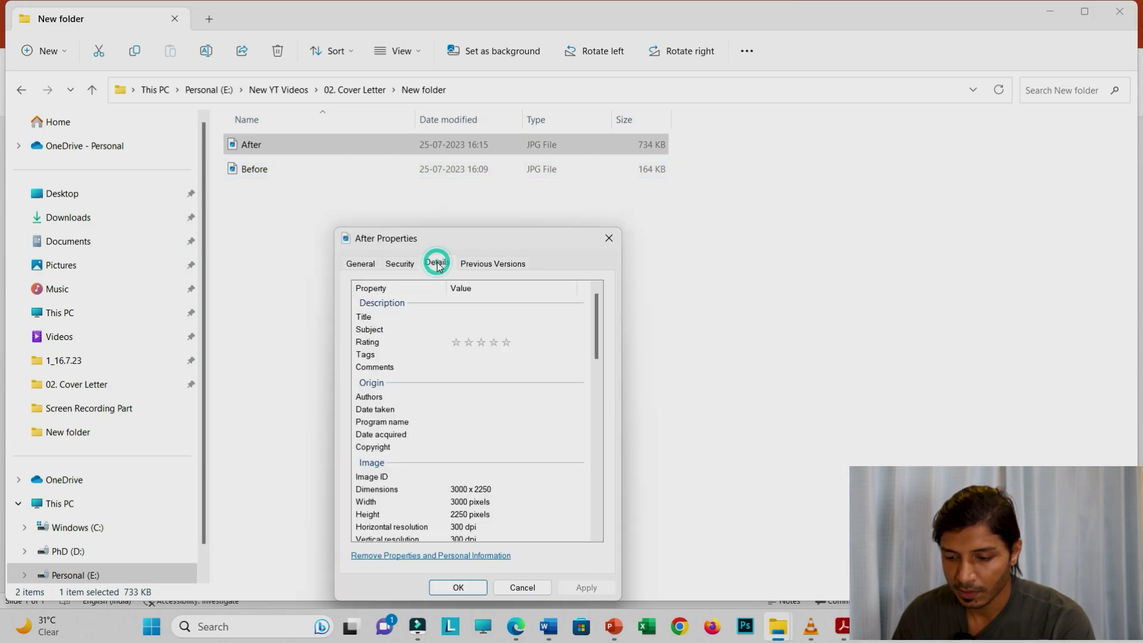
scroll(479, 449, down, 2)
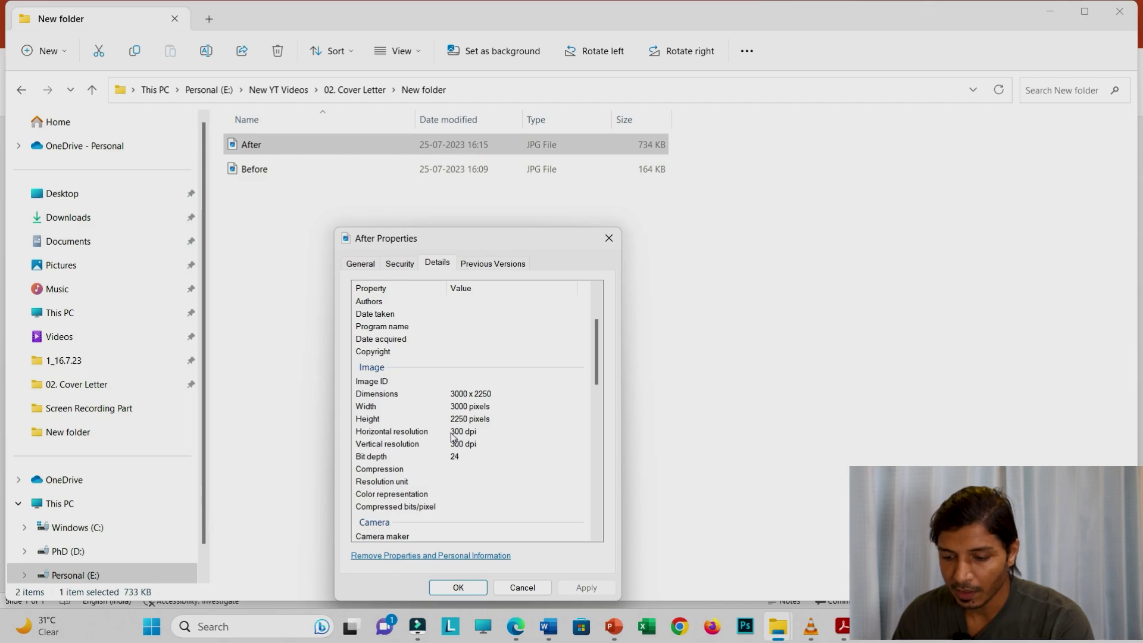
click(459, 433)
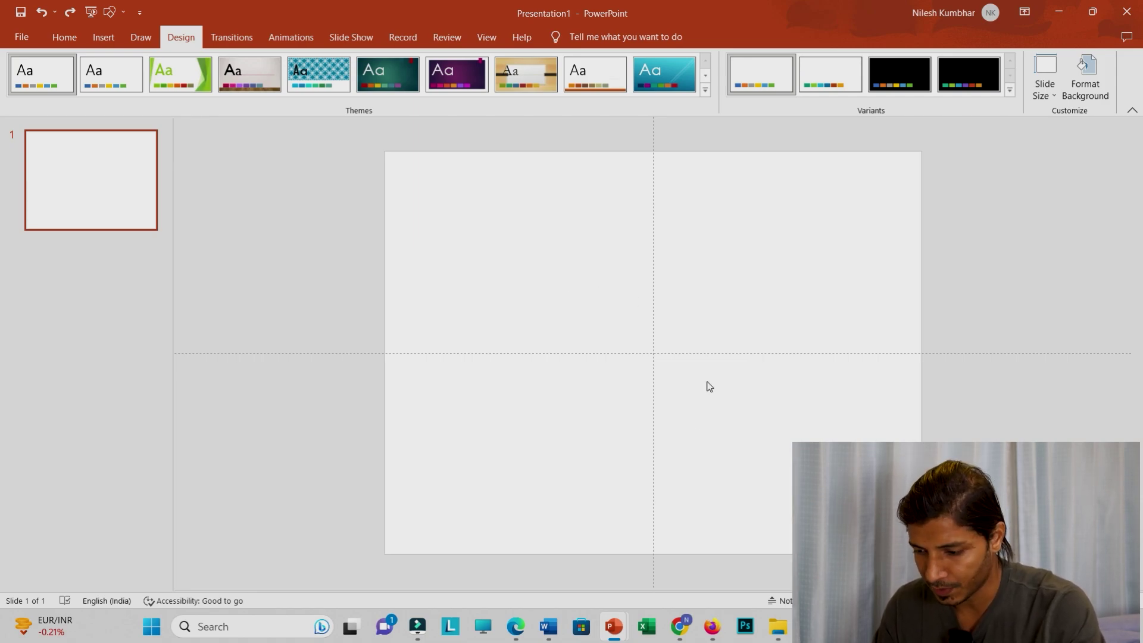
Switch from the blank PowerPoint presentation to the Chrome browser.
click(680, 626)
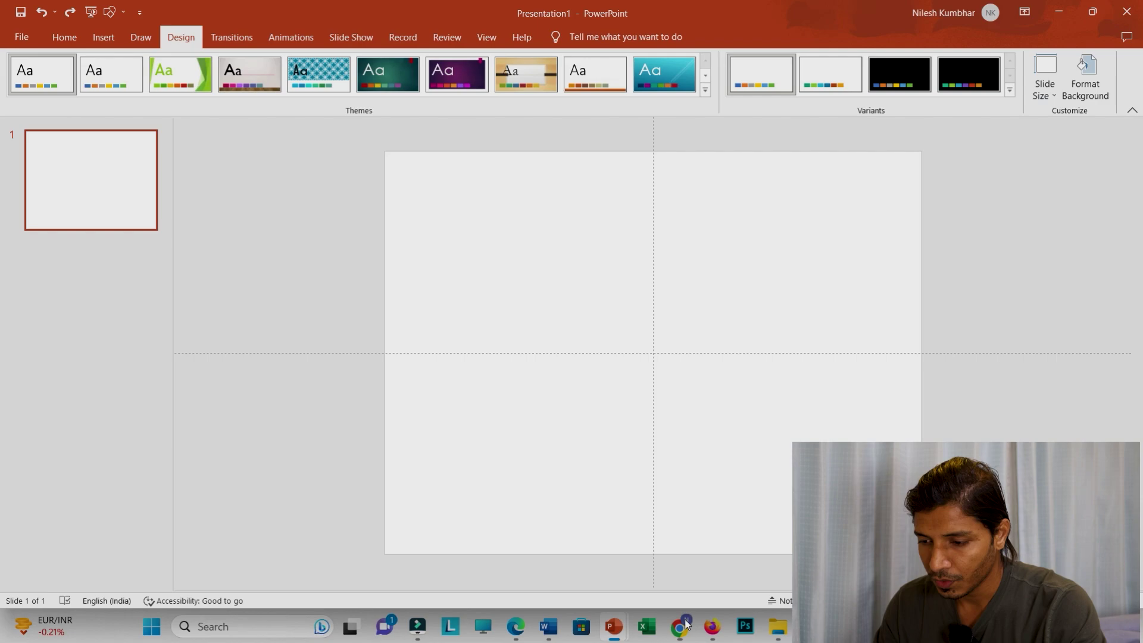
click(680, 626)
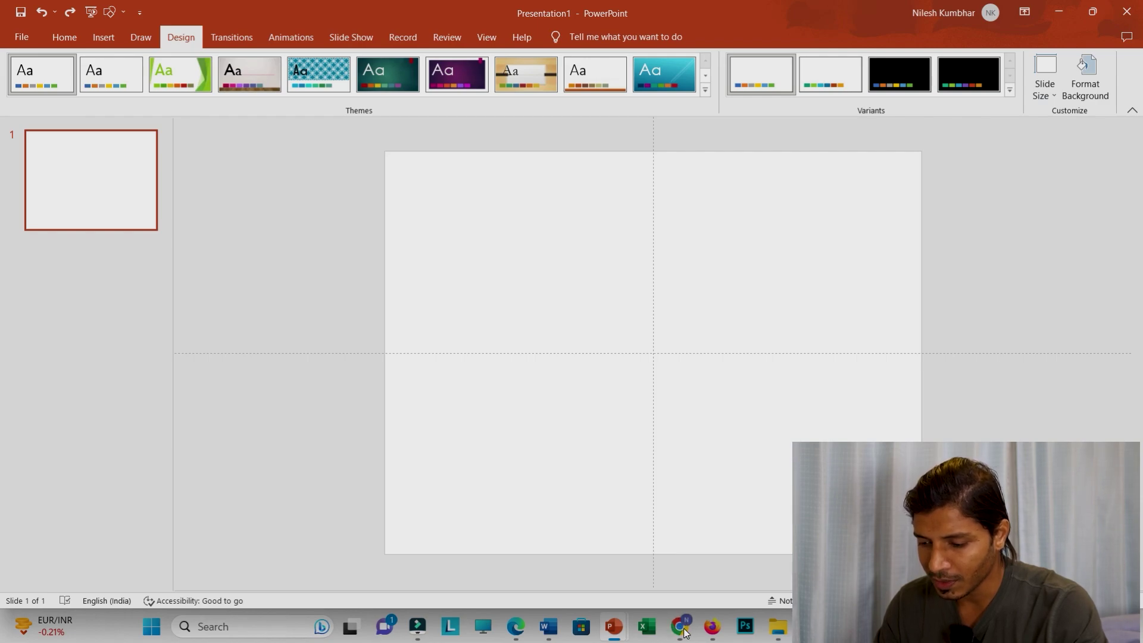